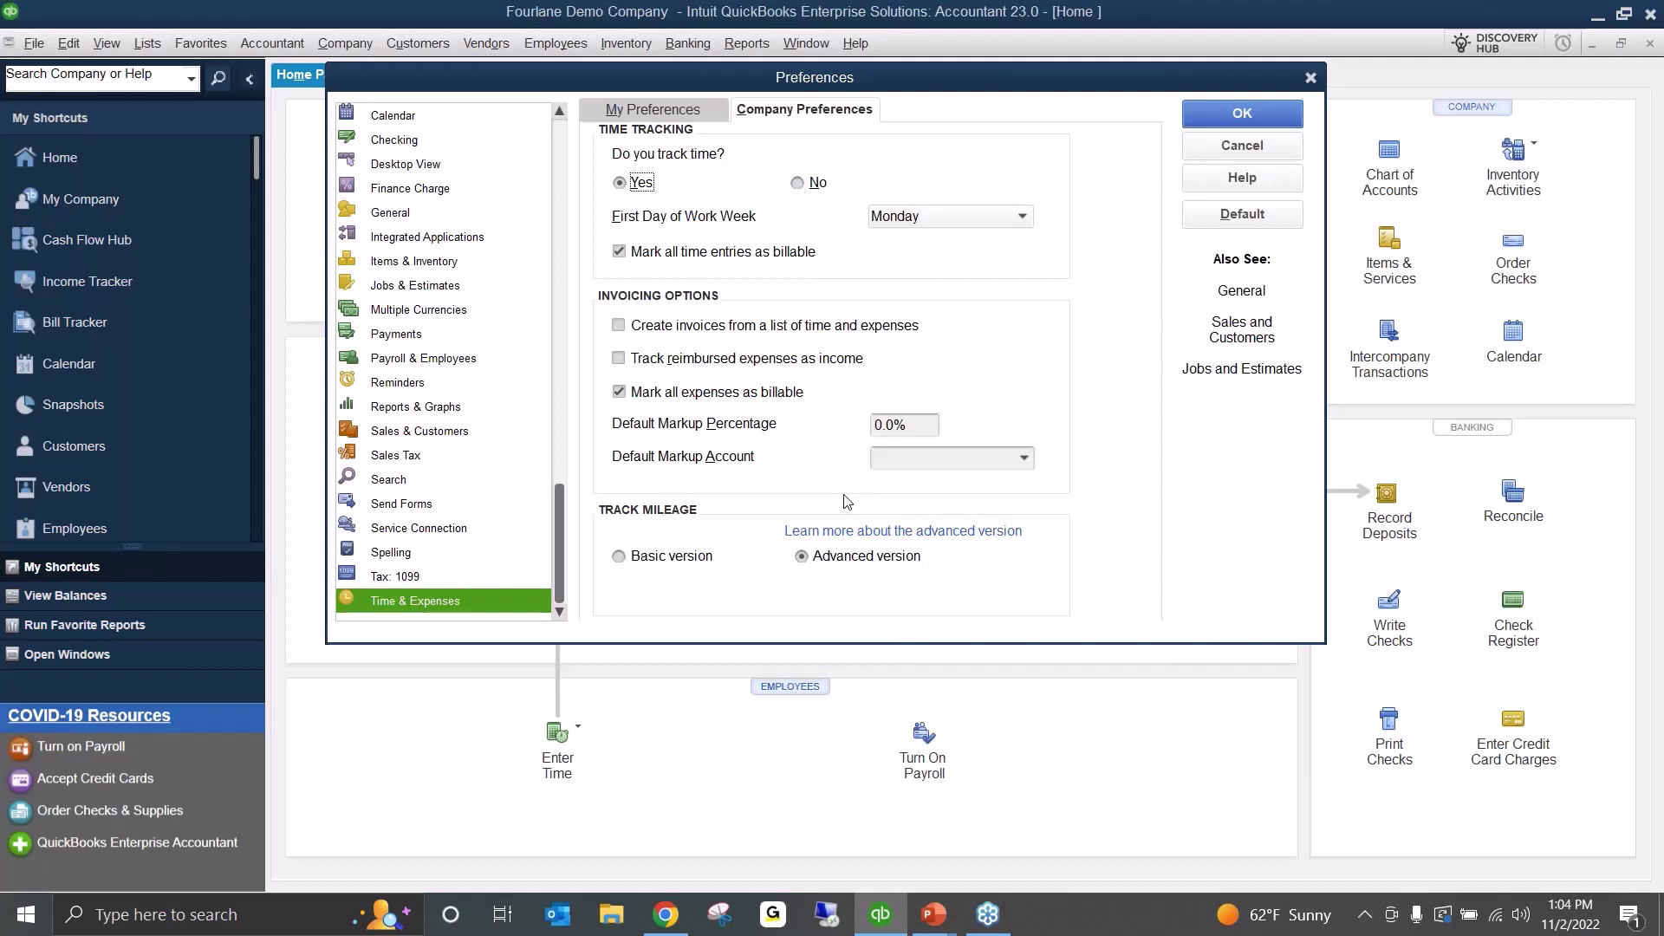
- Accept the company time and expense preferences and open vehicle mileage tracking
{"action": "left_click", "coordinate": [1251, 119]}
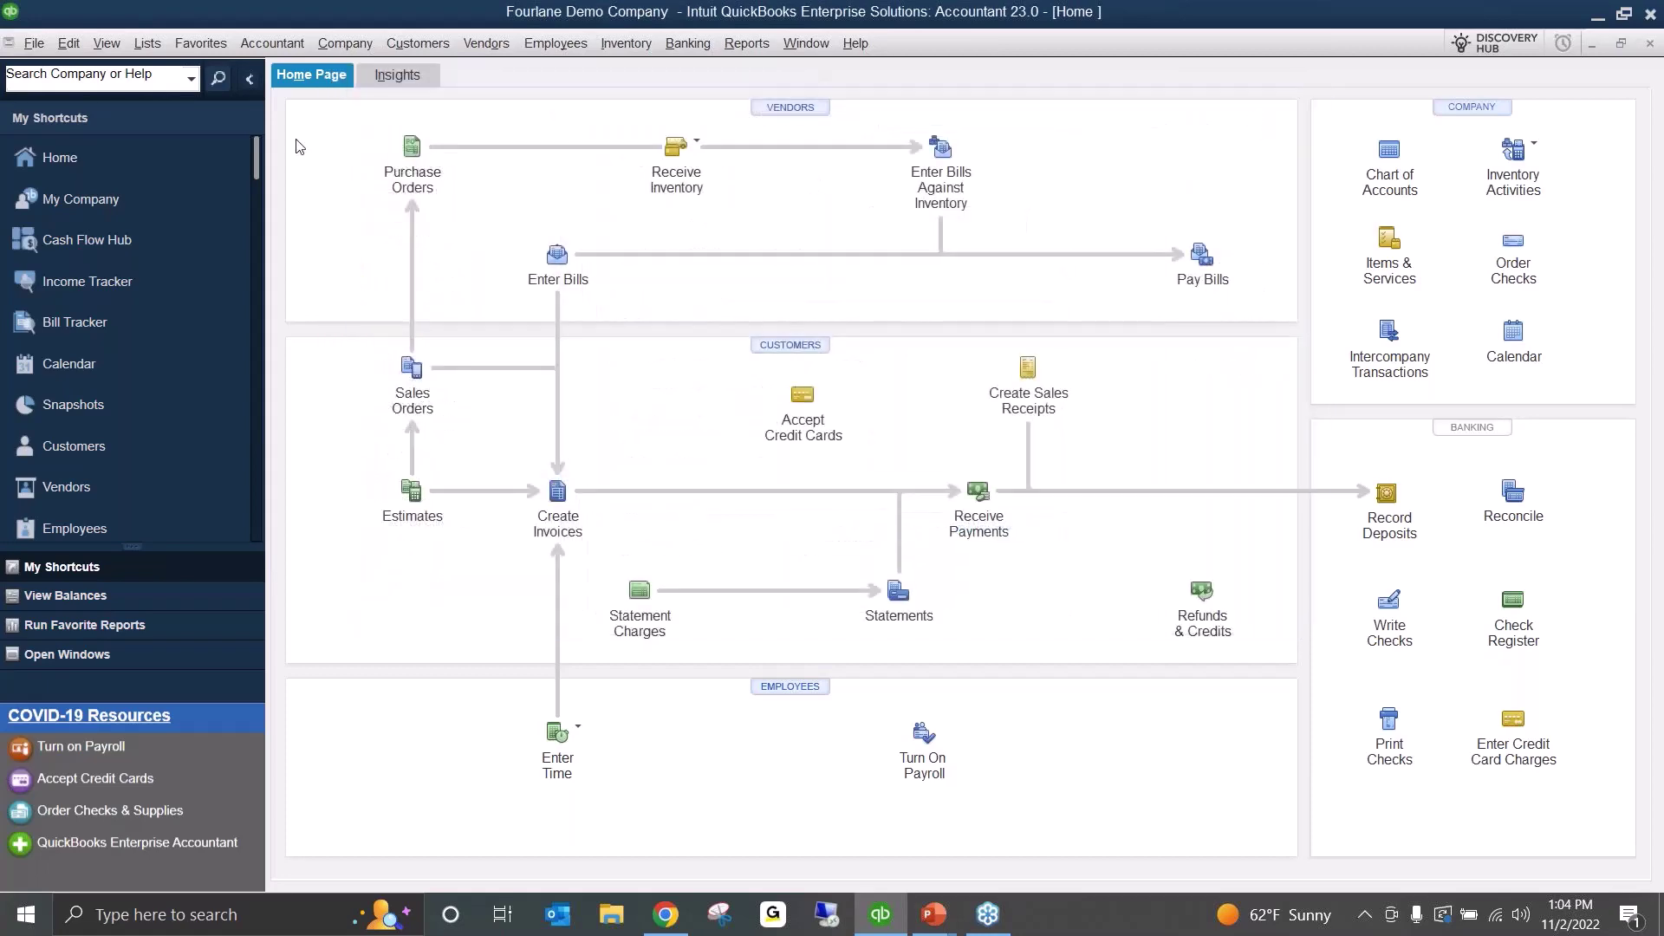
{"action": "left_click", "coordinate": [147, 43]}
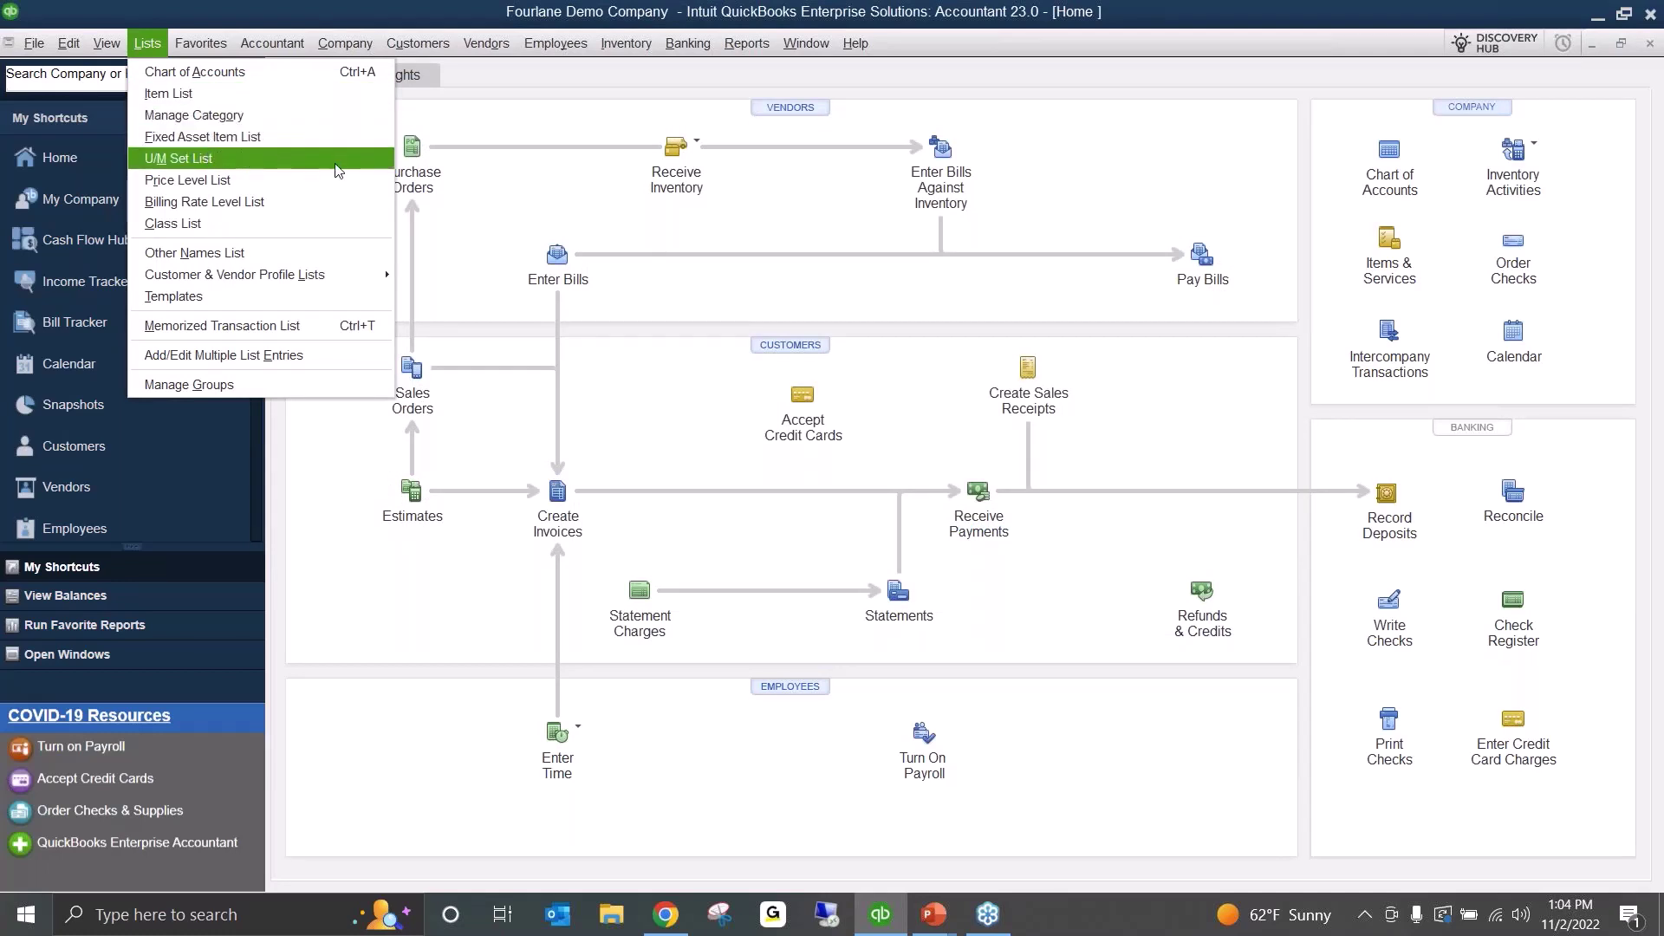
{"action": "left_click", "coordinate": [331, 44]}
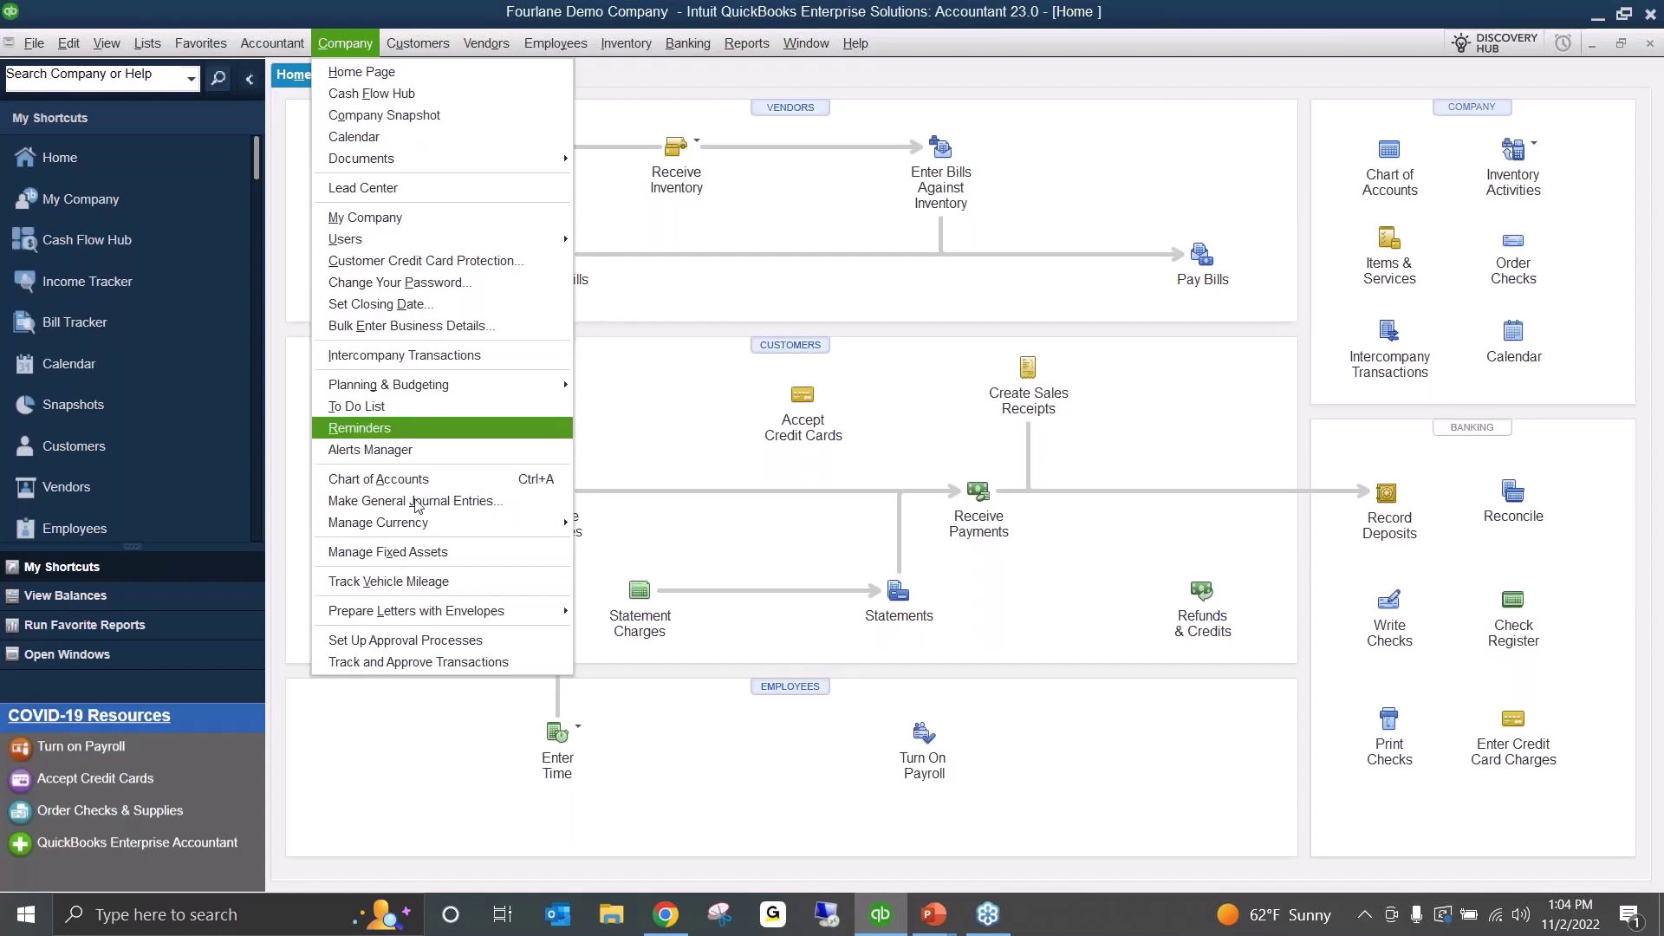
{"action": "left_click", "coordinate": [426, 589]}
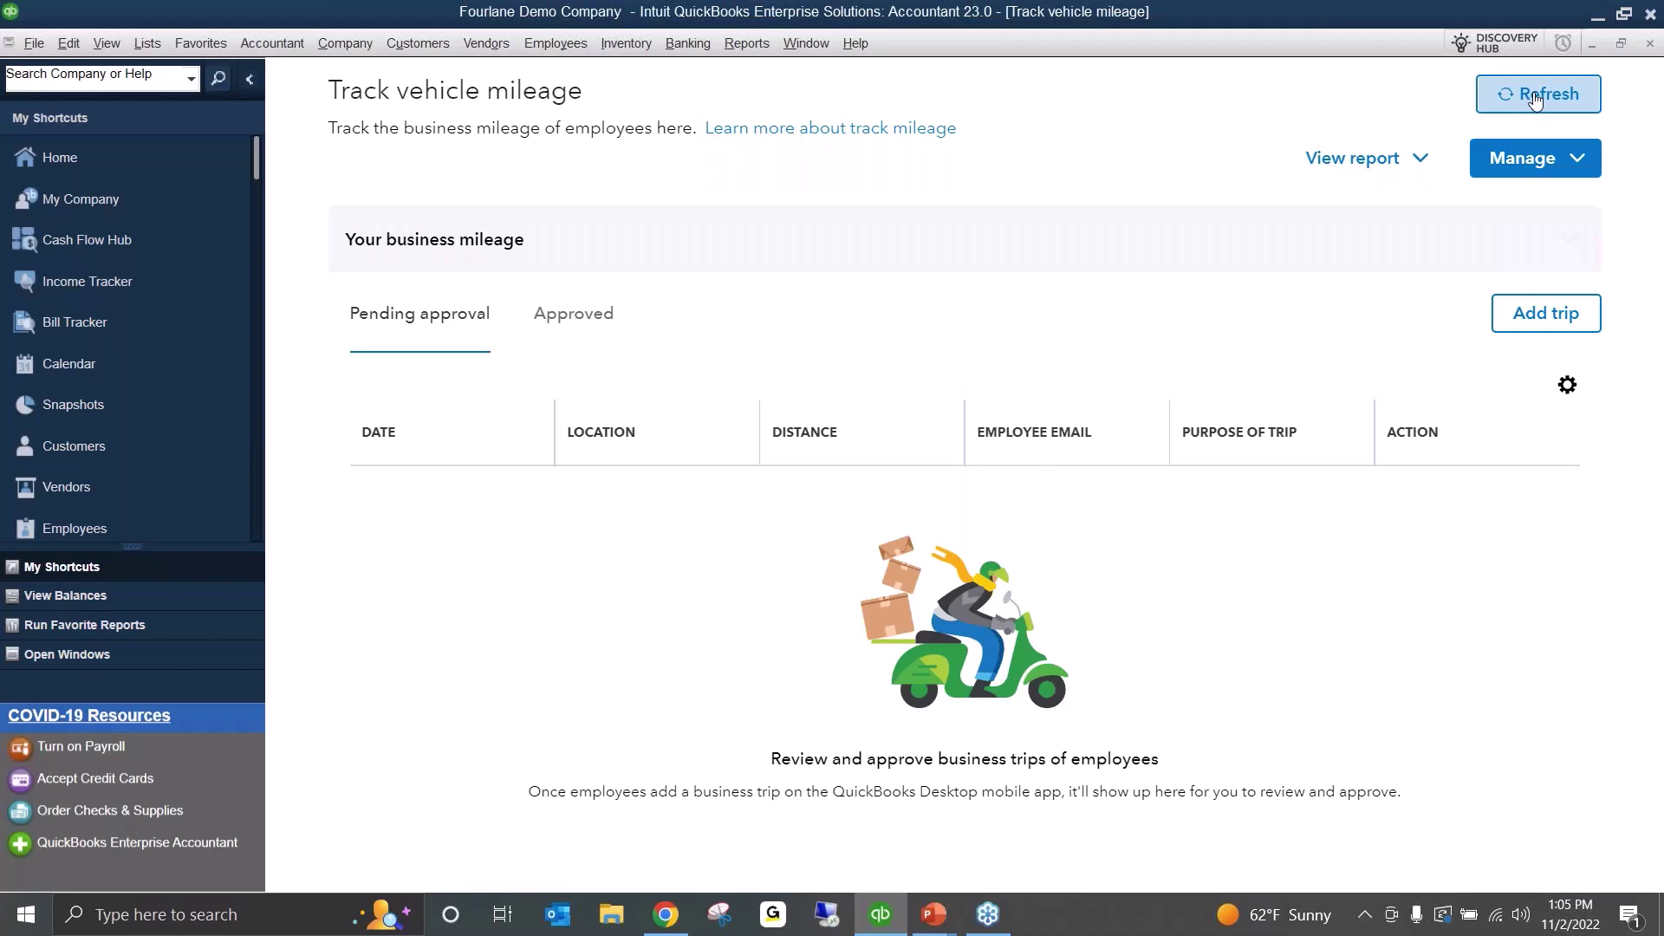
- Review the vehicle list and the available mileage reports from the vehicle mileage page
{"action": "left_click", "coordinate": [1580, 164]}
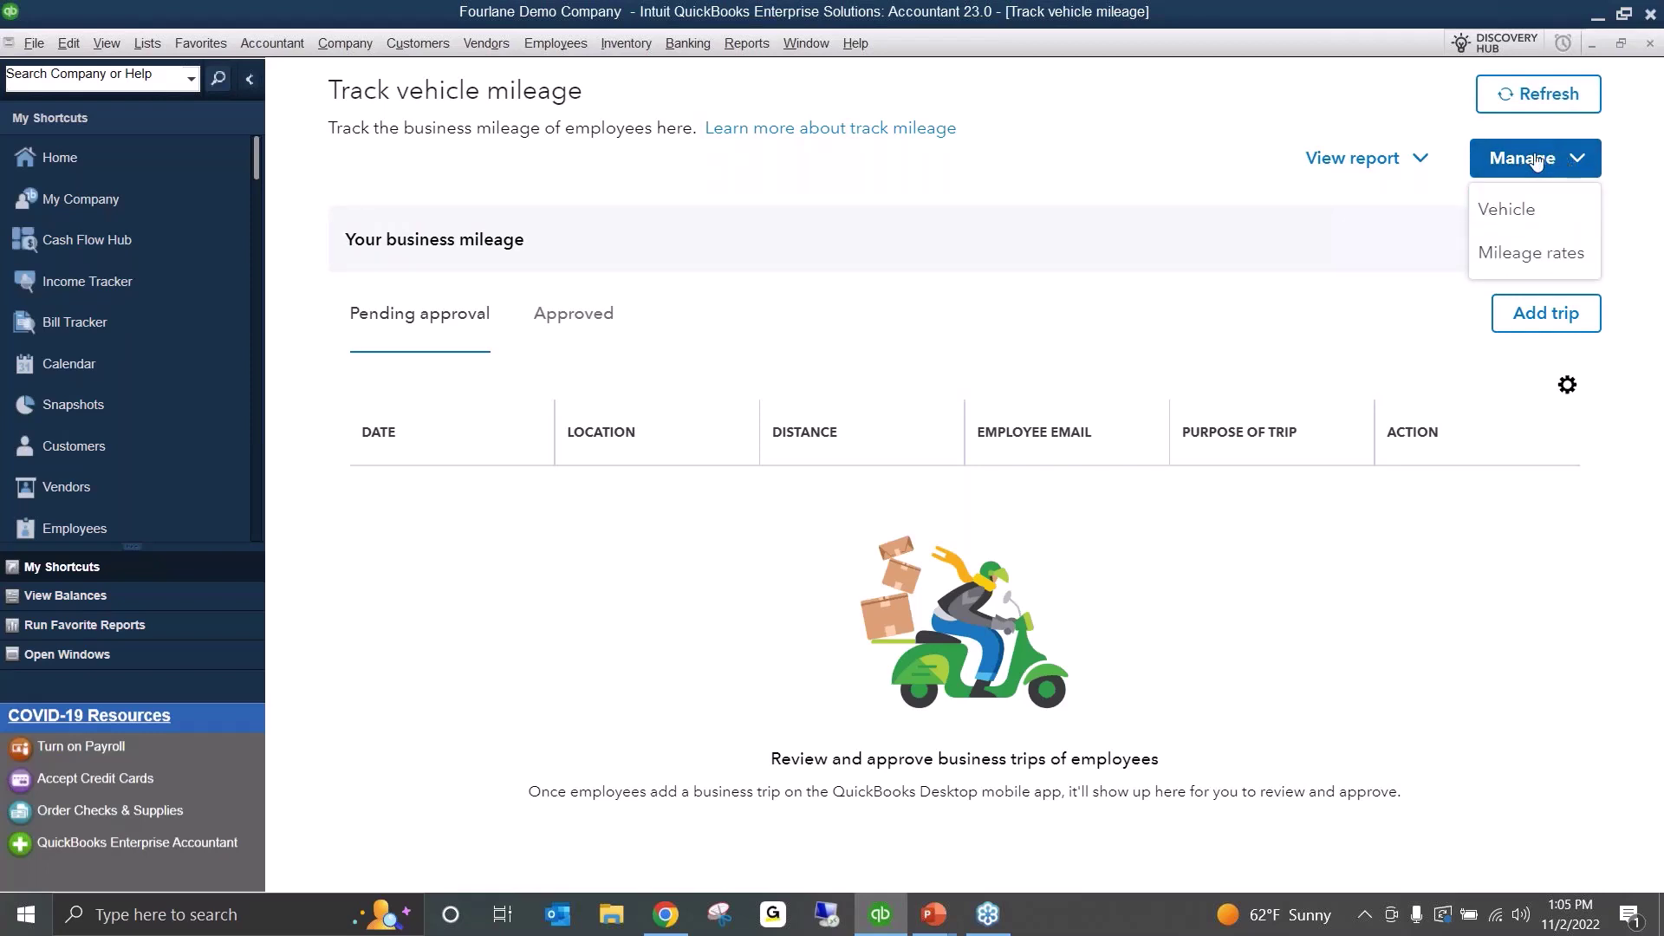
{"action": "left_click", "coordinate": [1530, 211]}
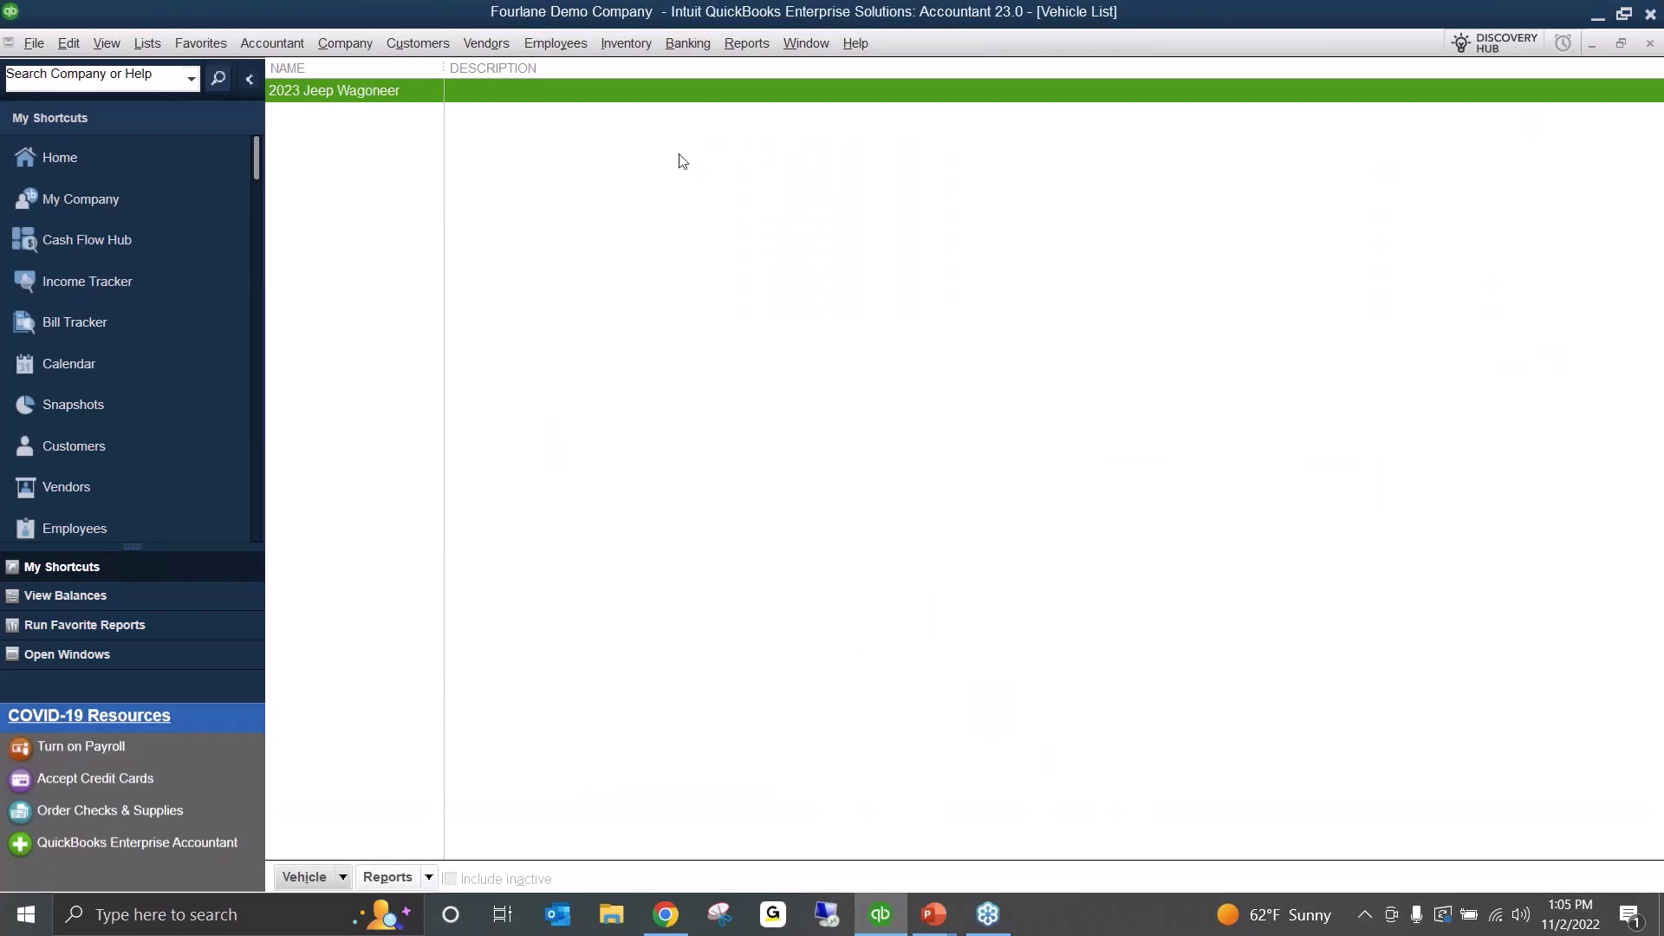
{"action": "key", "text": "Escape"}
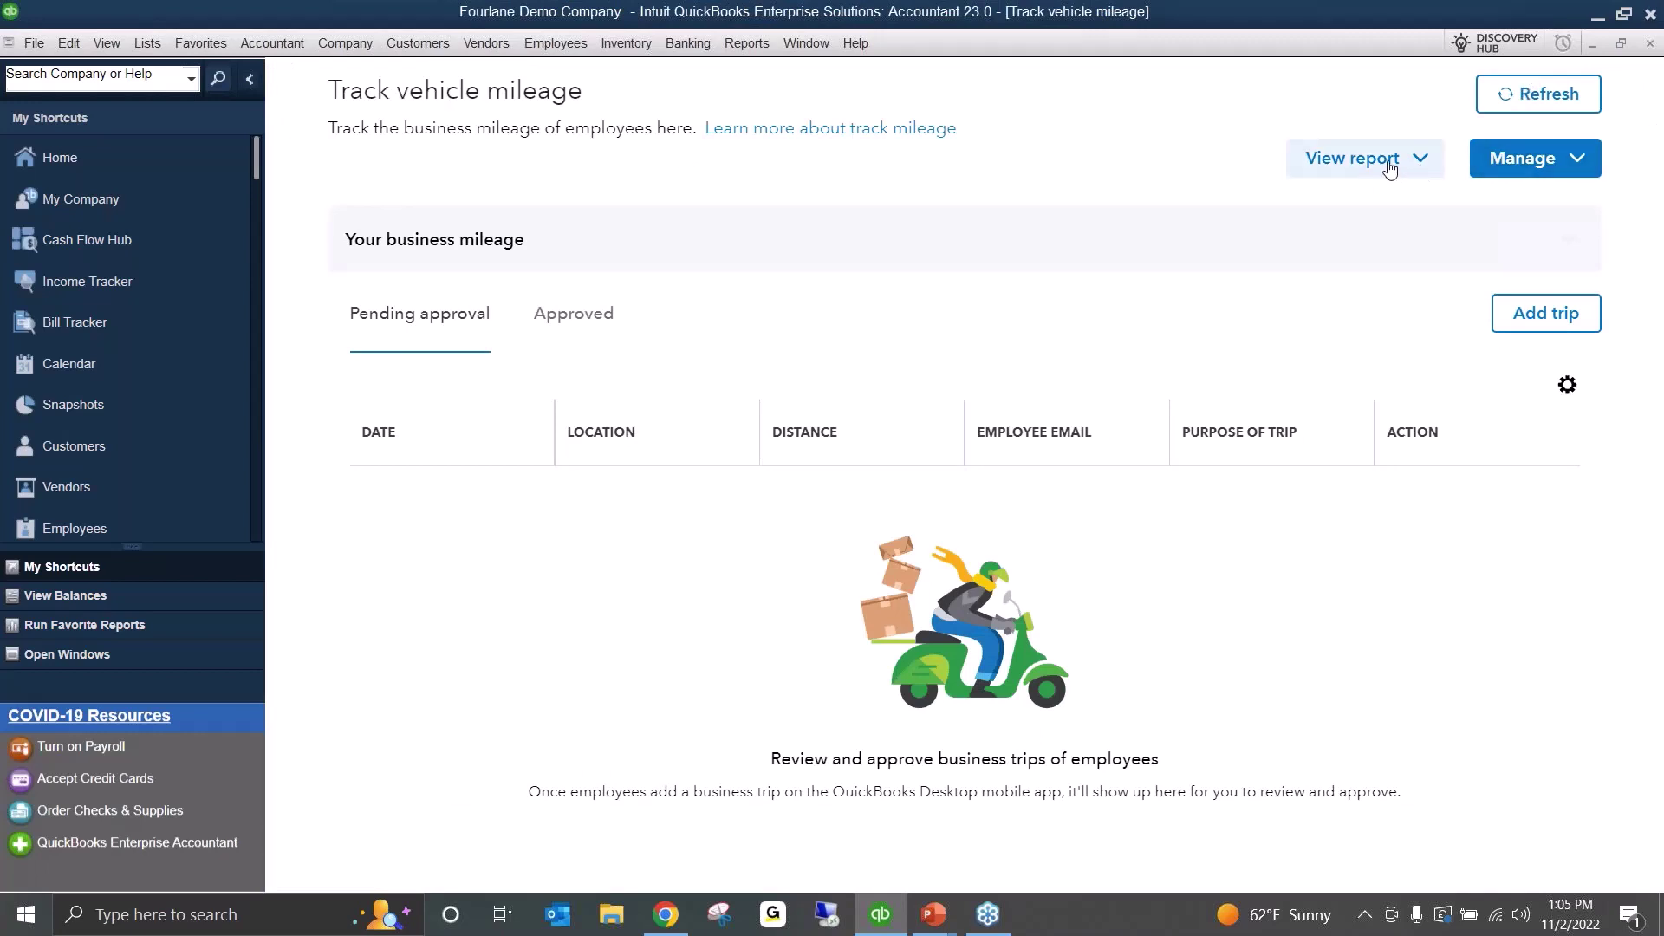
{"action": "left_click", "coordinate": [1421, 167]}
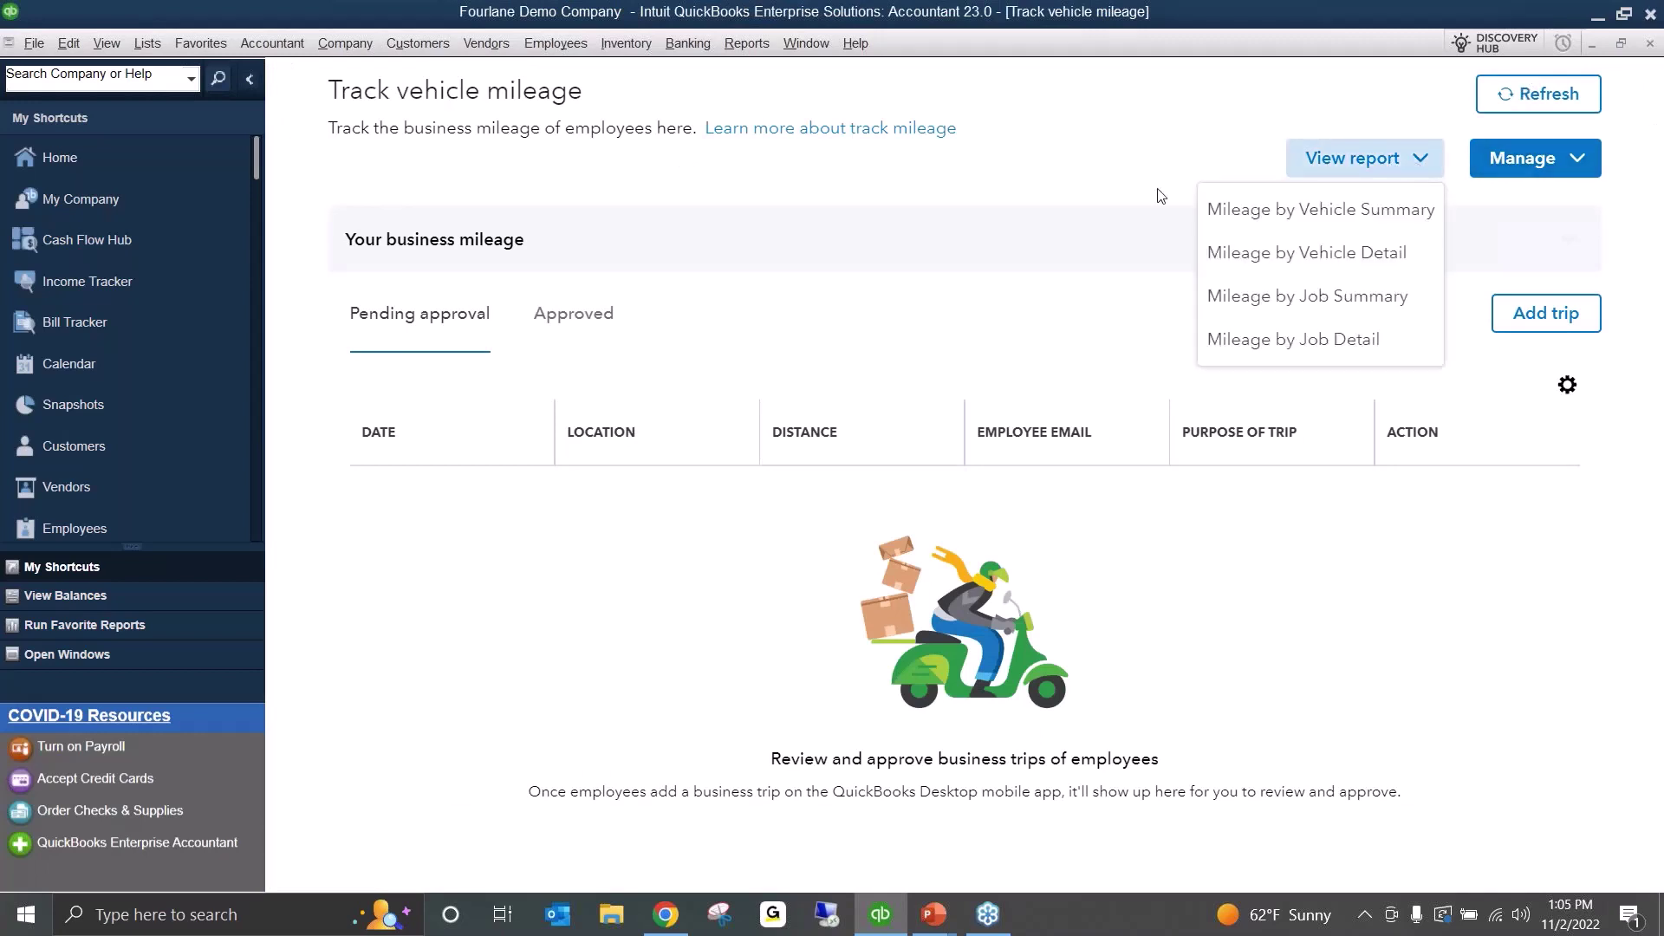
{"action": "left_click", "coordinate": [1074, 146]}
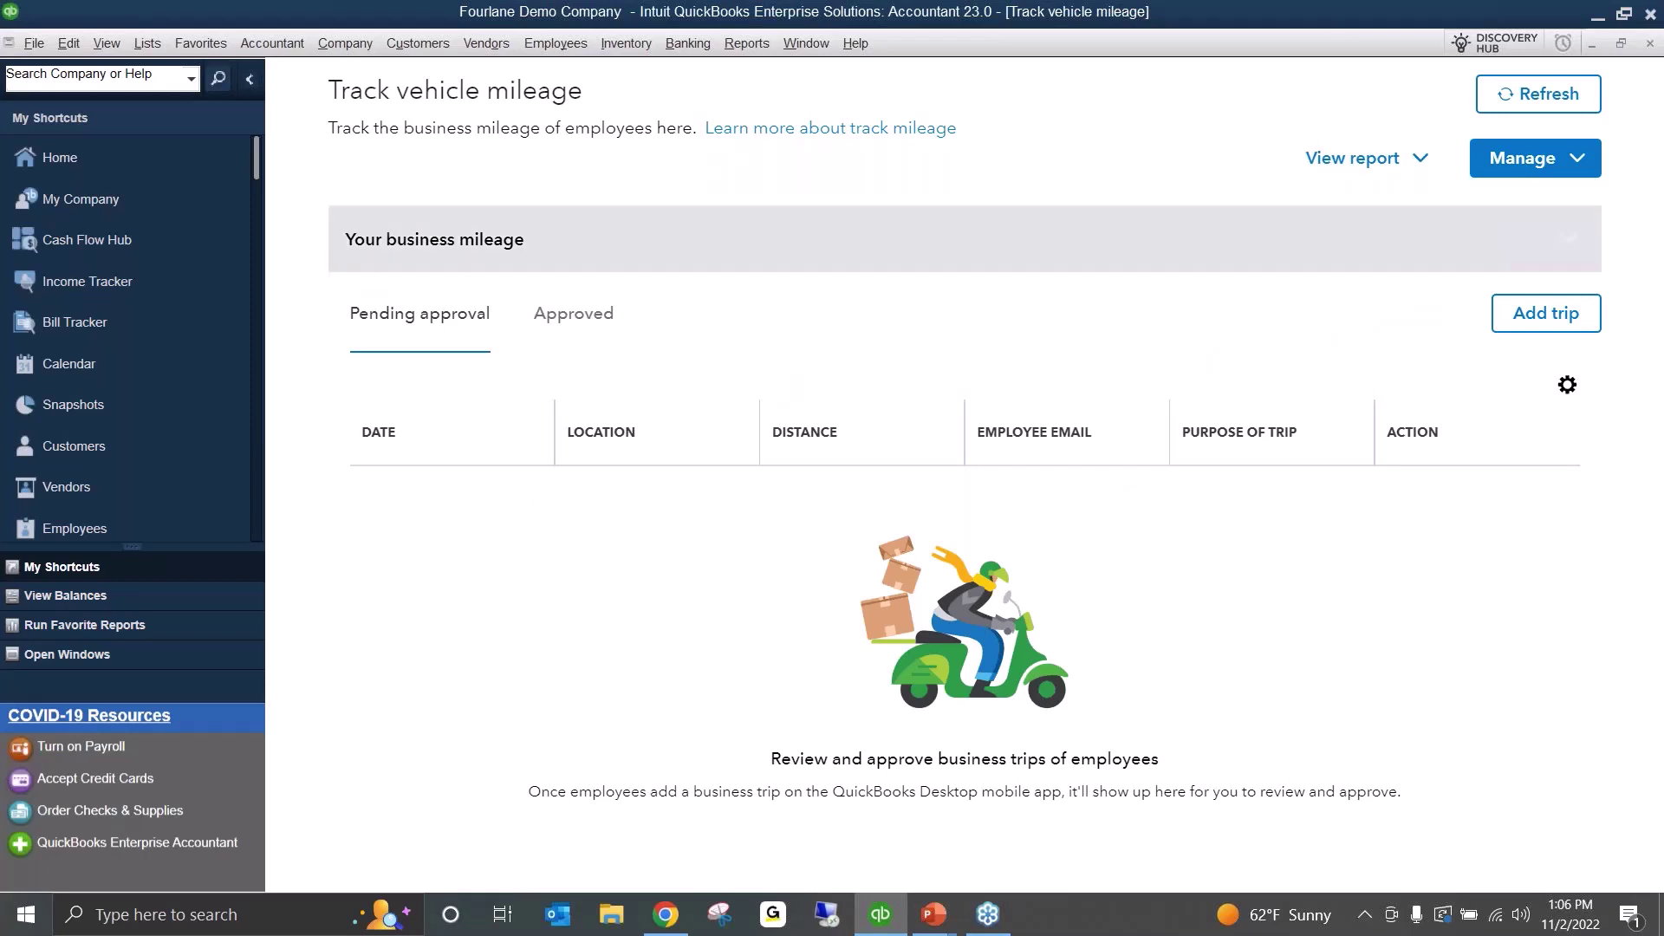
- Start adding a new trip with both its start date and end date set to 10/31/2022
{"action": "left_click", "coordinate": [1548, 331]}
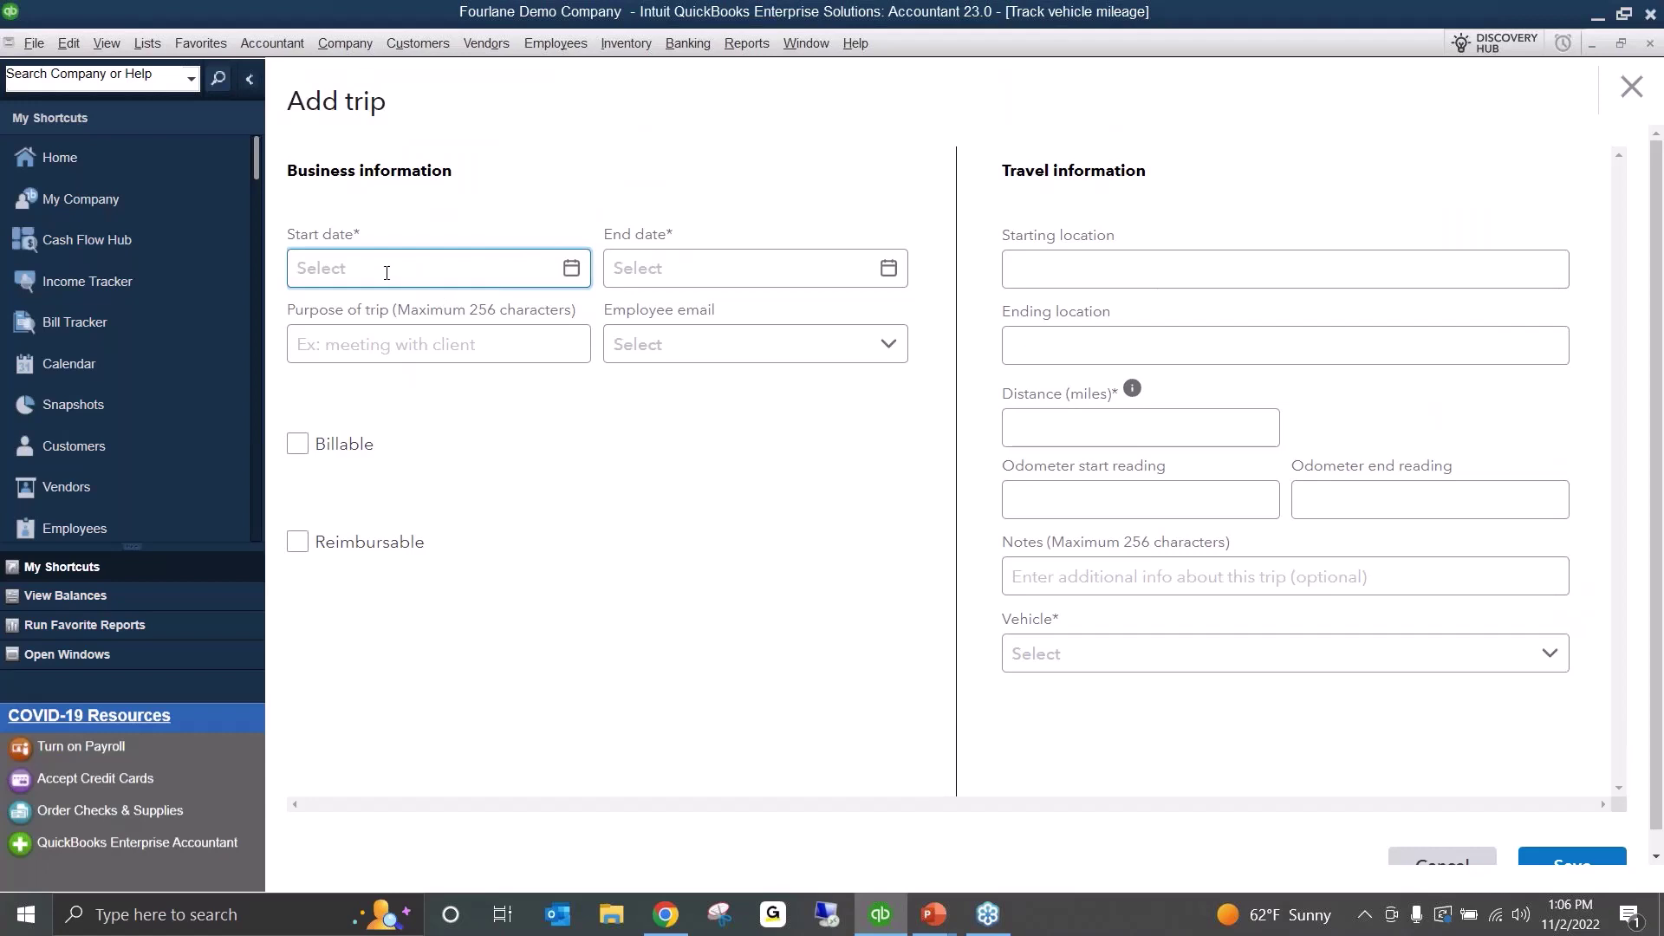
{"action": "left_click", "coordinate": [571, 270]}
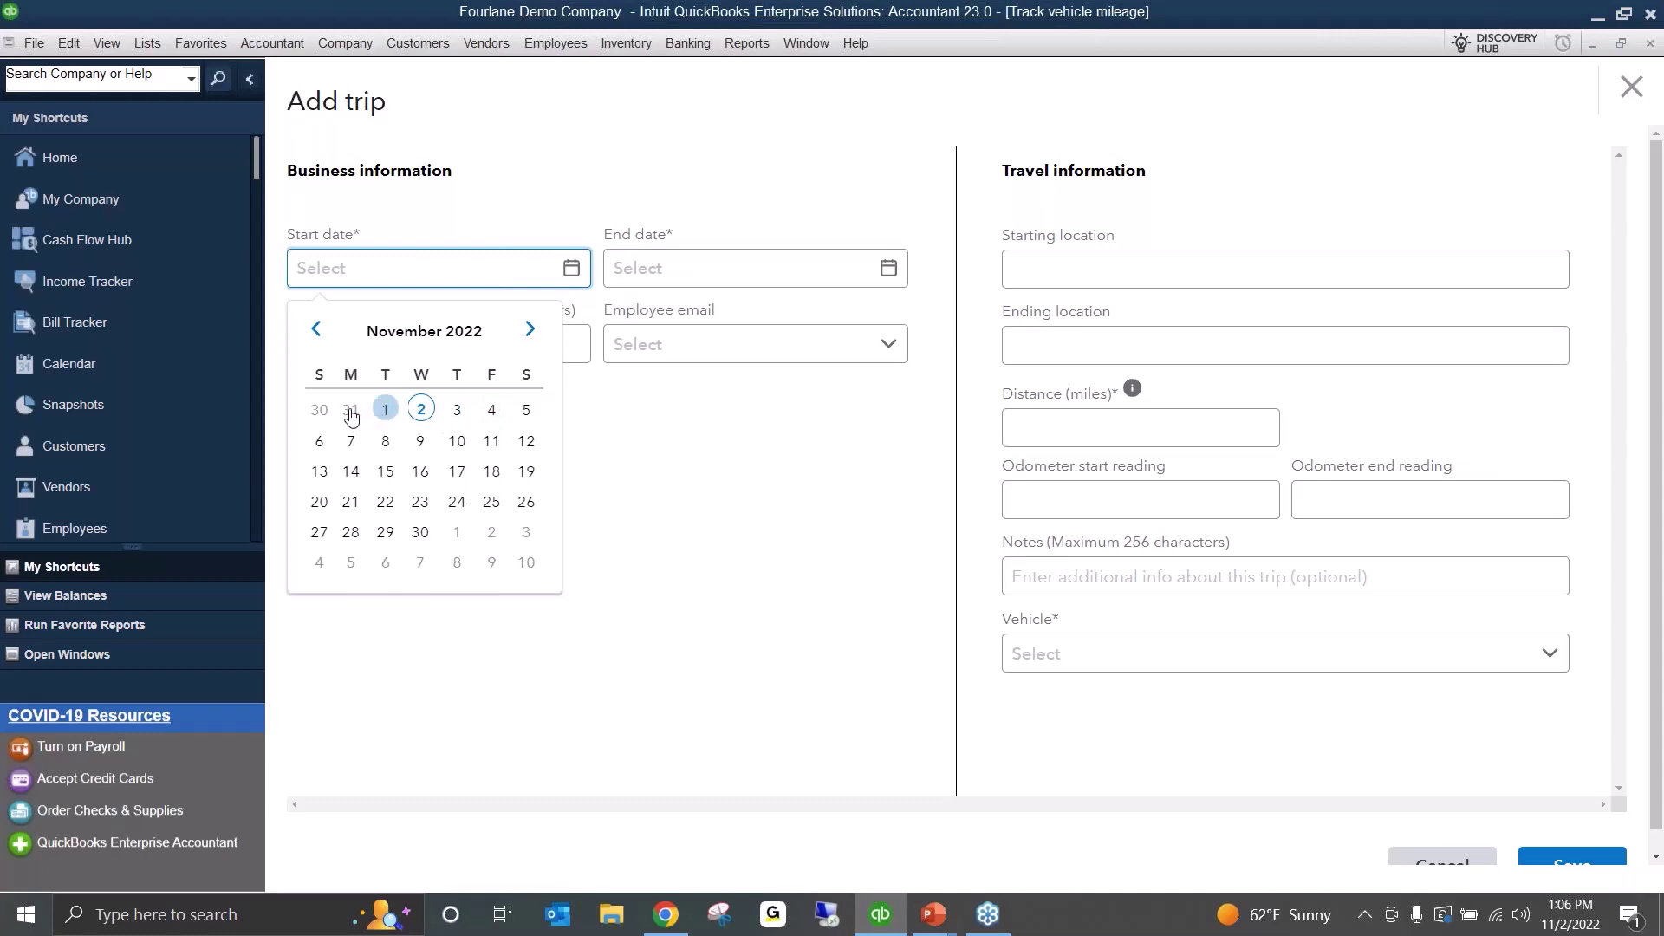
{"action": "left_click", "coordinate": [317, 329]}
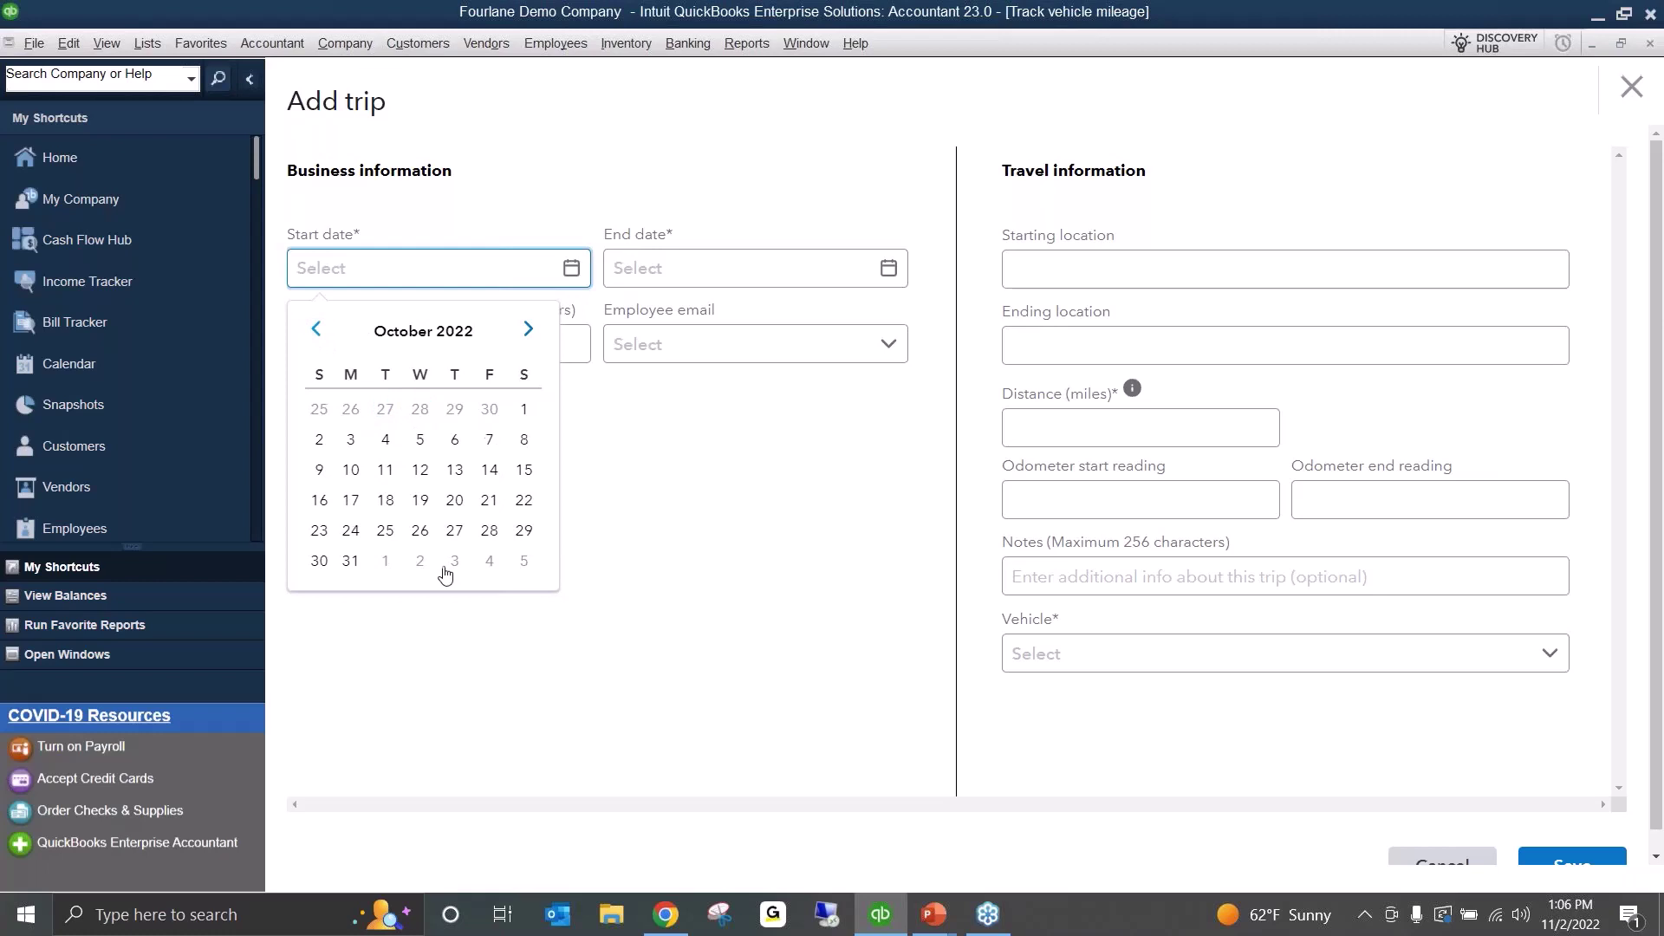
{"action": "left_click", "coordinate": [350, 561]}
{"action": "left_click", "coordinate": [716, 268]}
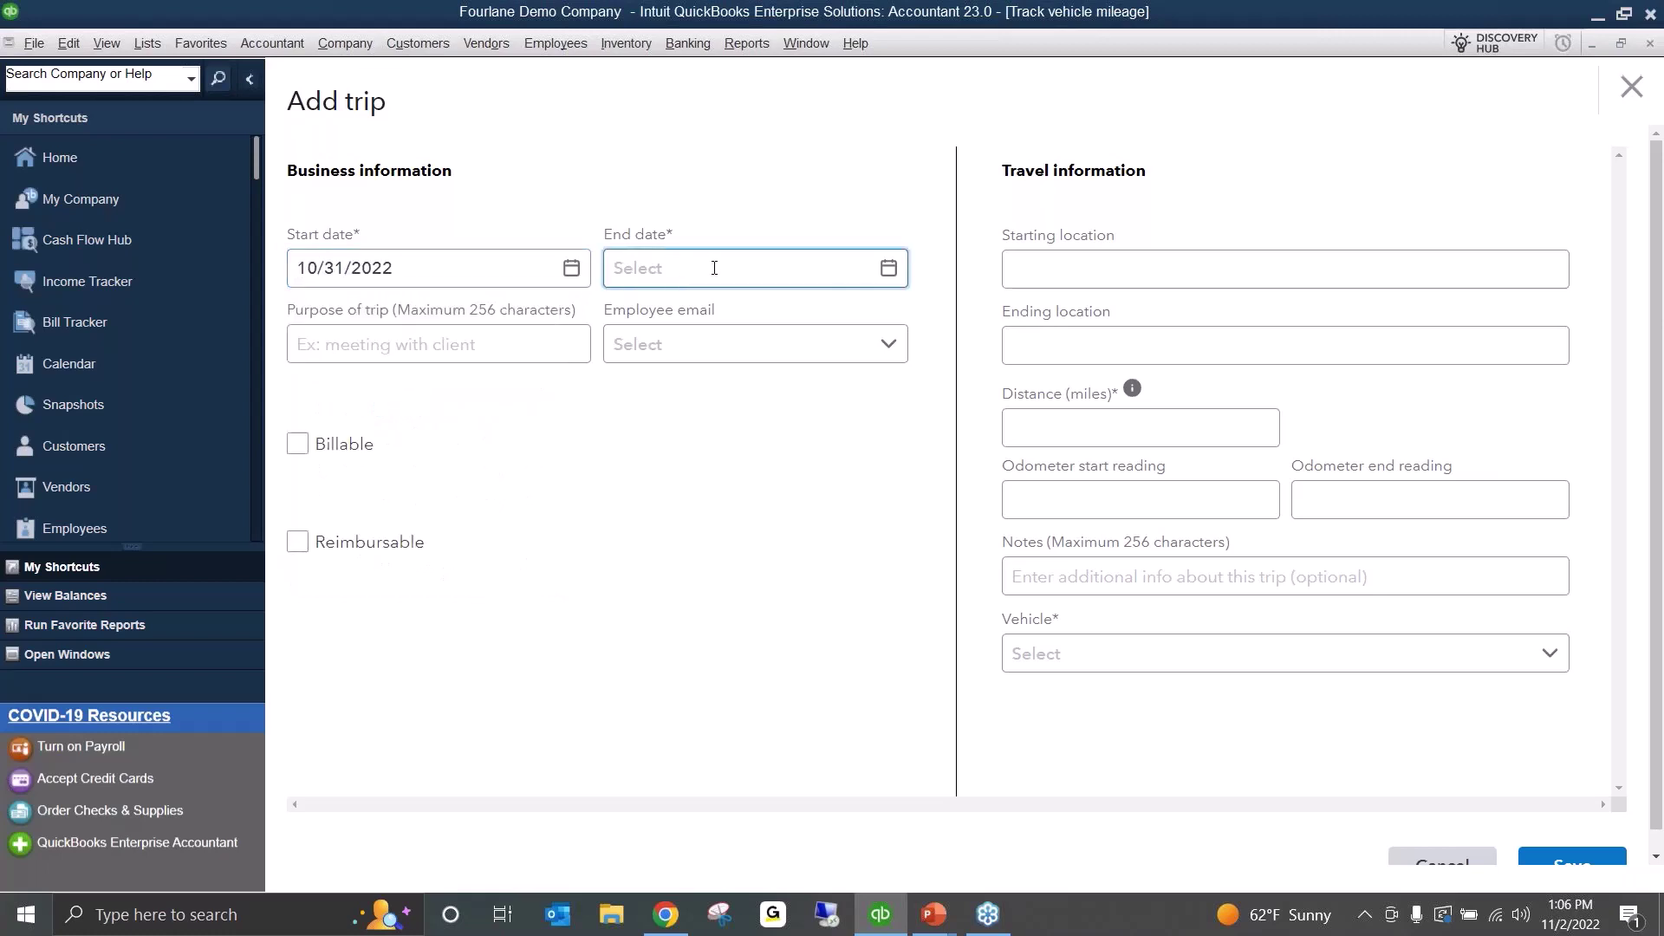
{"action": "left_click", "coordinate": [890, 268]}
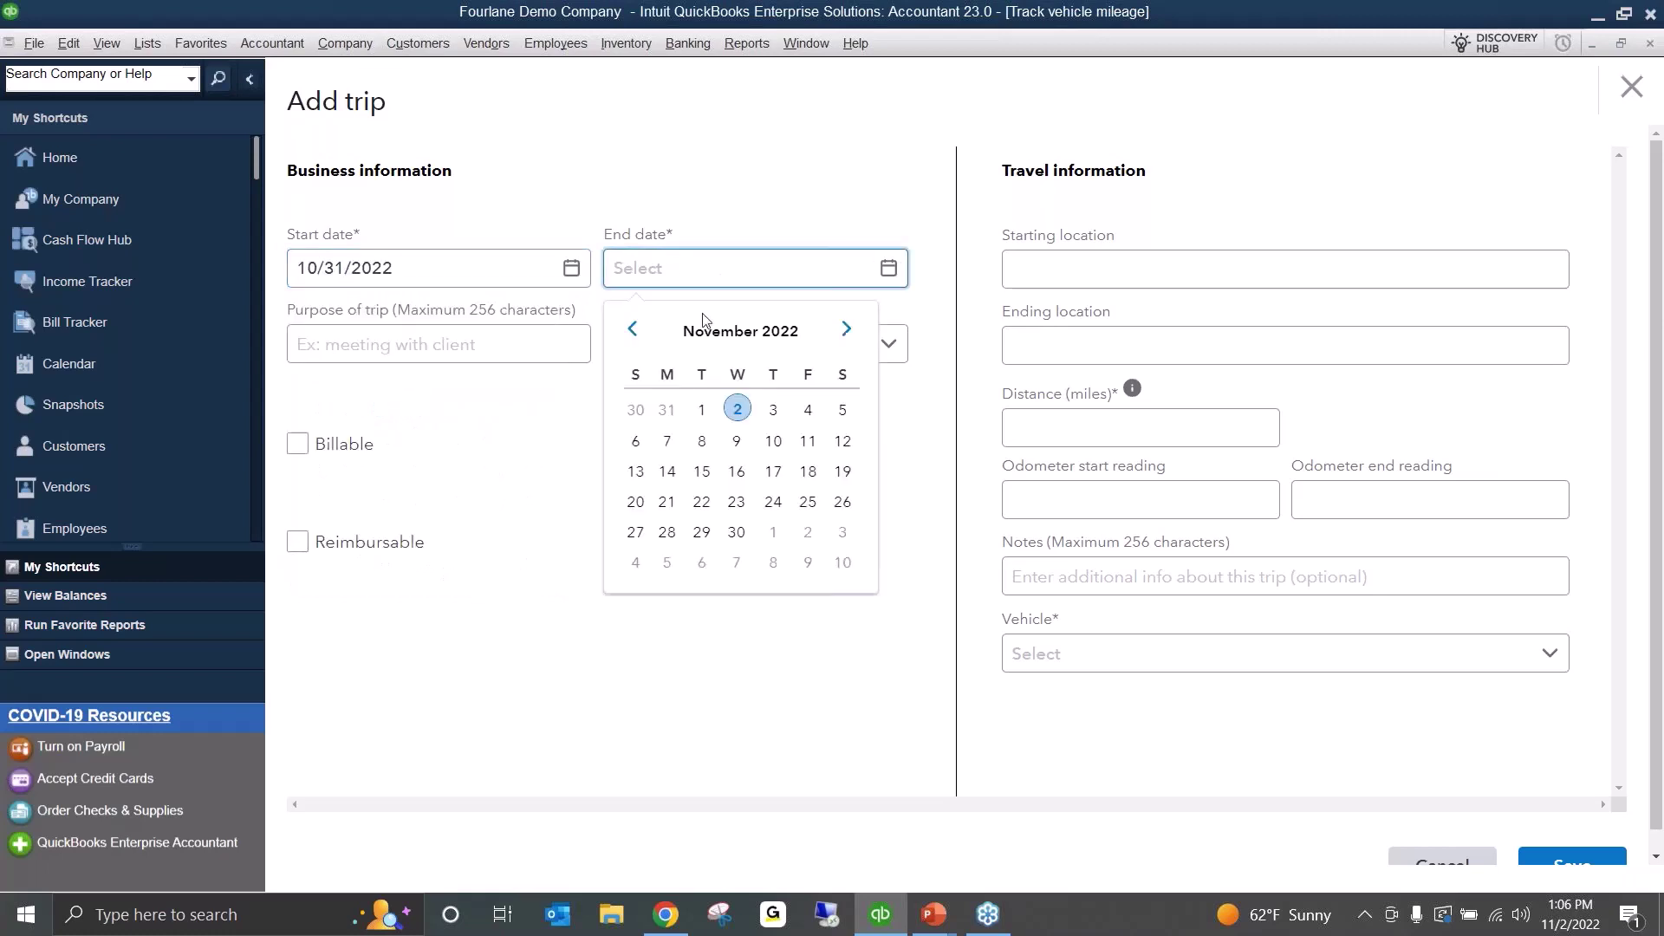
{"action": "left_click", "coordinate": [633, 328]}
{"action": "left_click", "coordinate": [666, 561]}
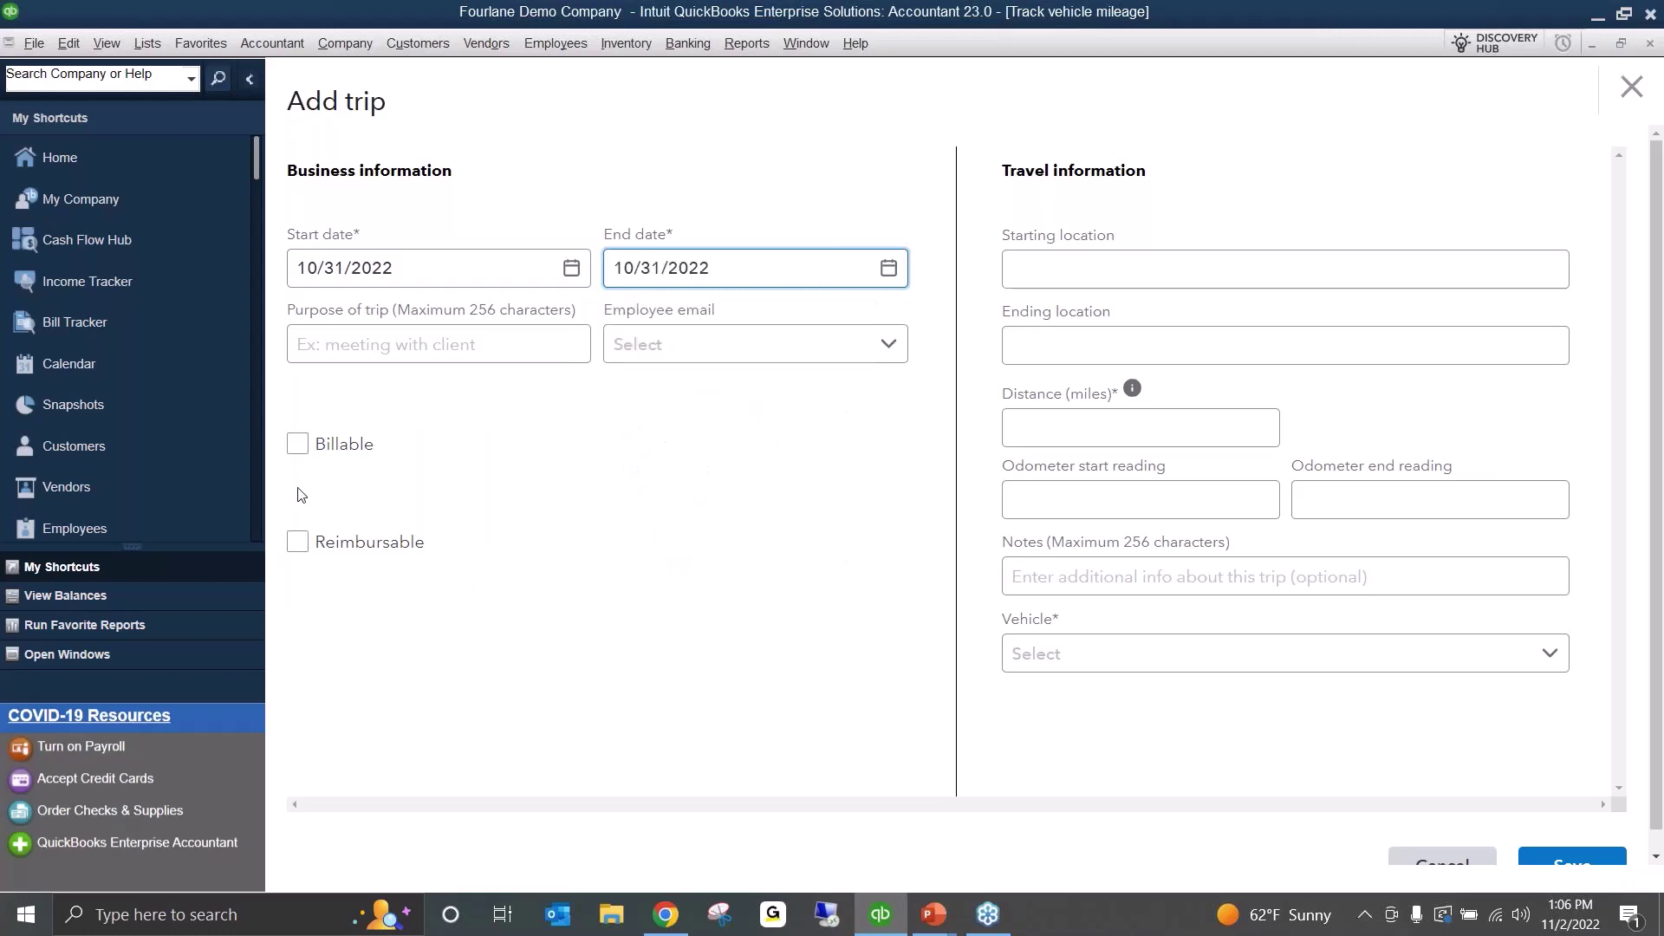
- Enter "Employee Outing" as the purpose of the trip and select the company-domain employee email
{"action": "left_click", "coordinate": [365, 346]}
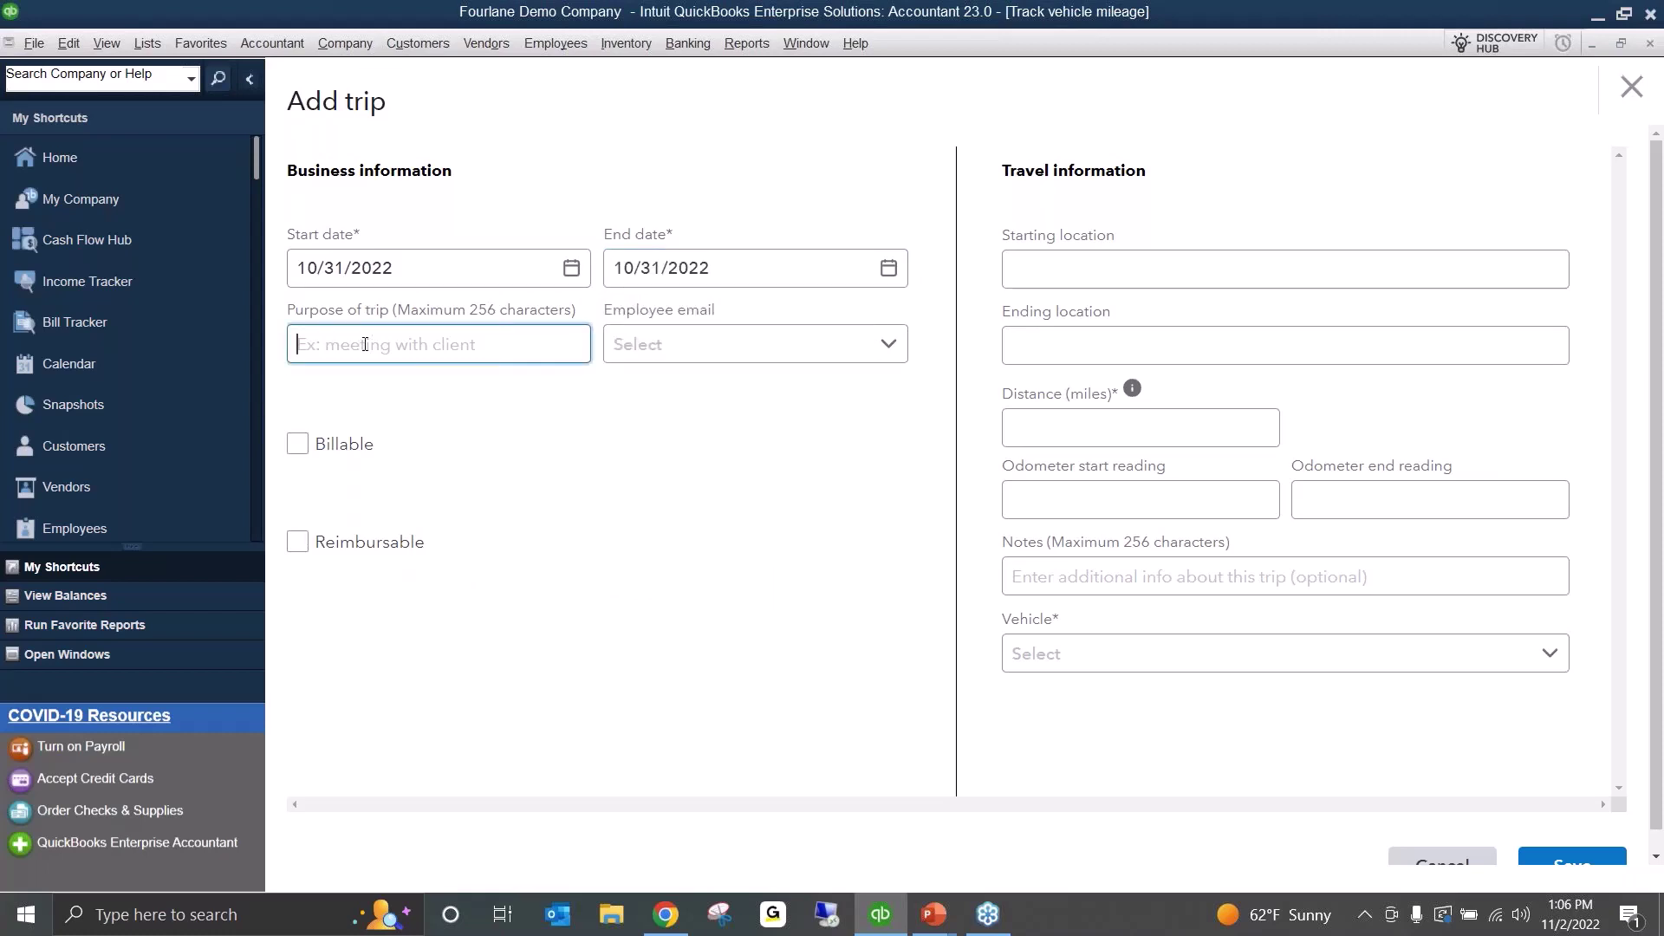
{"action": "type", "text": "Employee Outing"}
{"action": "key", "text": "Tab"}
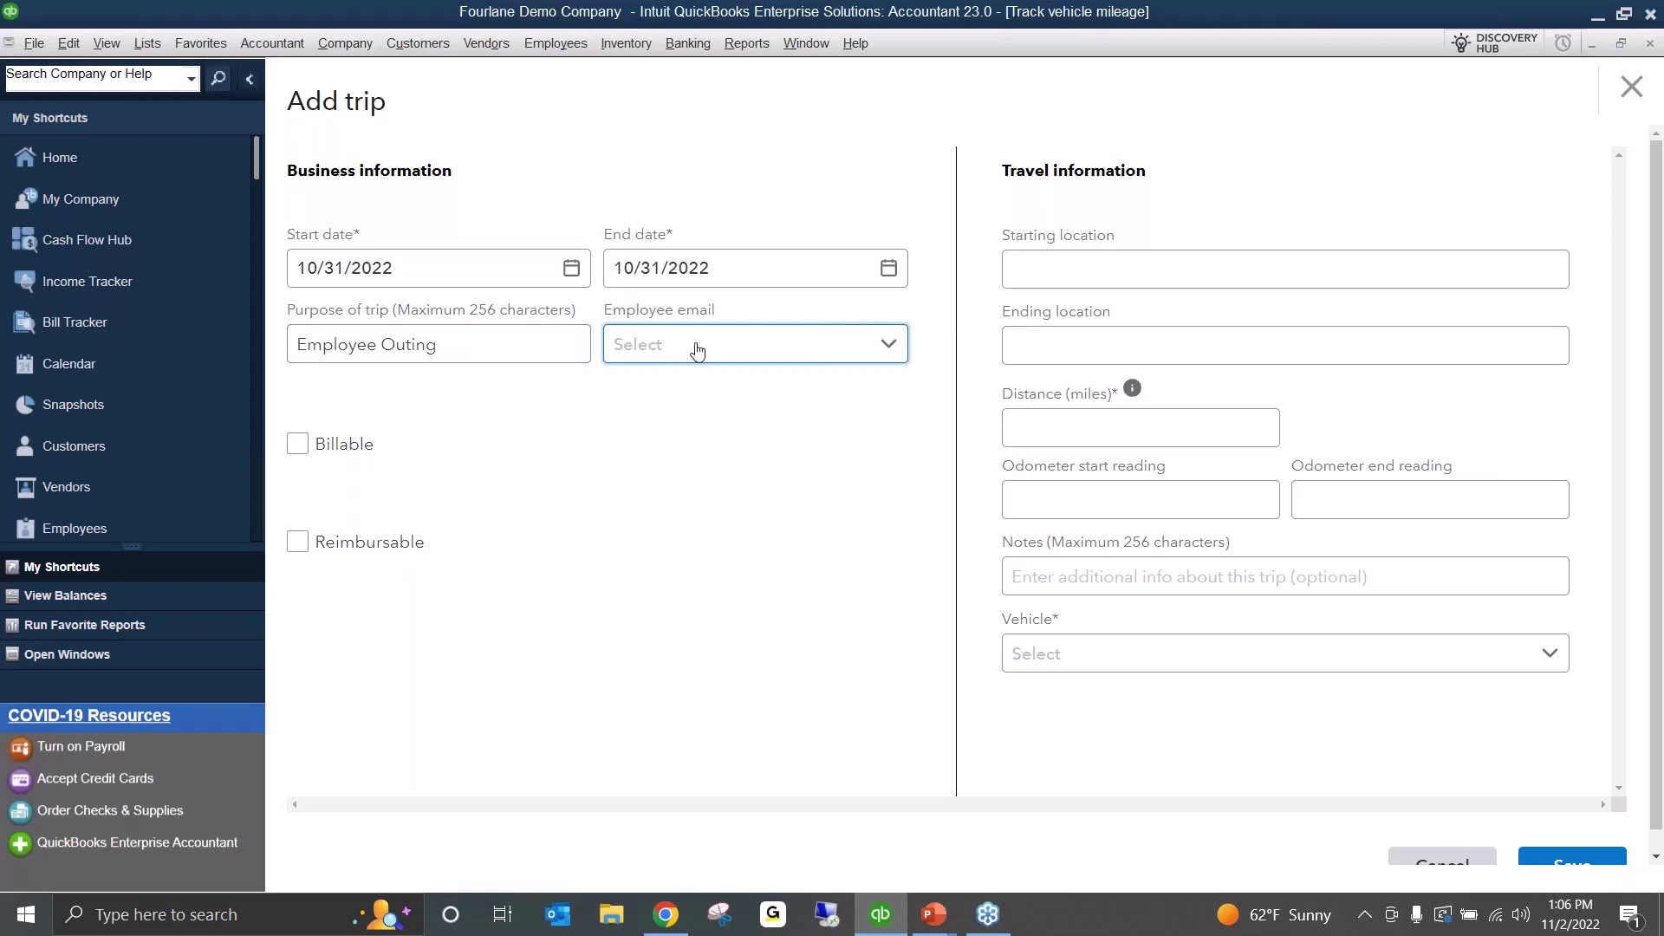
{"action": "left_click", "coordinate": [697, 351]}
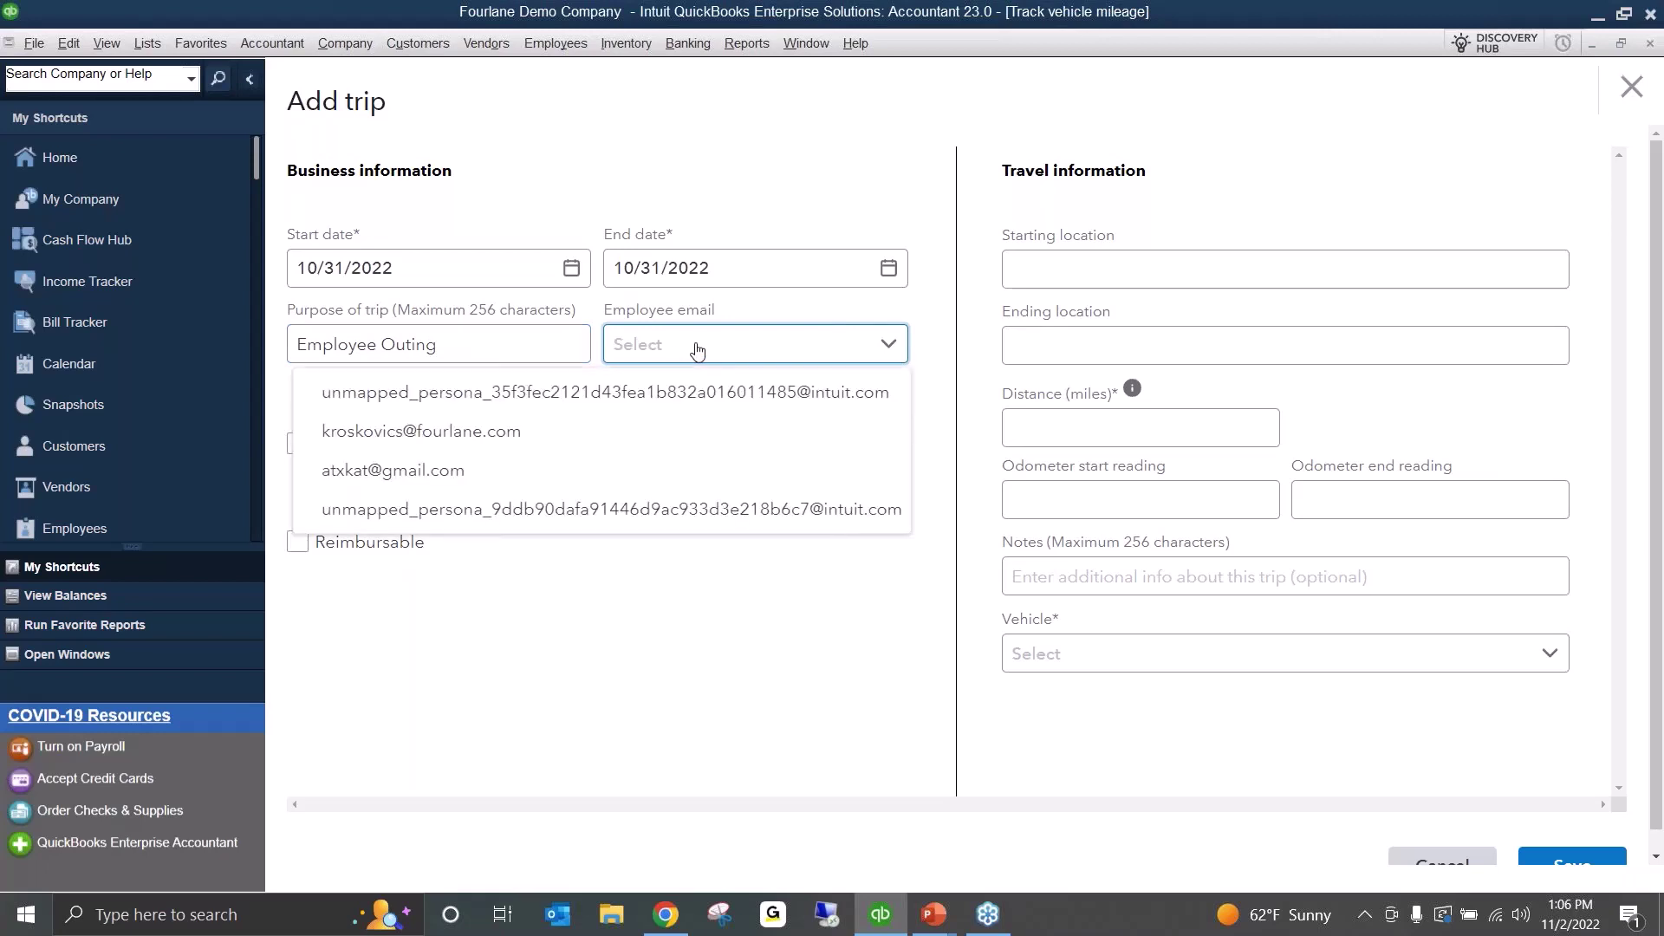
{"action": "left_click", "coordinate": [449, 442]}
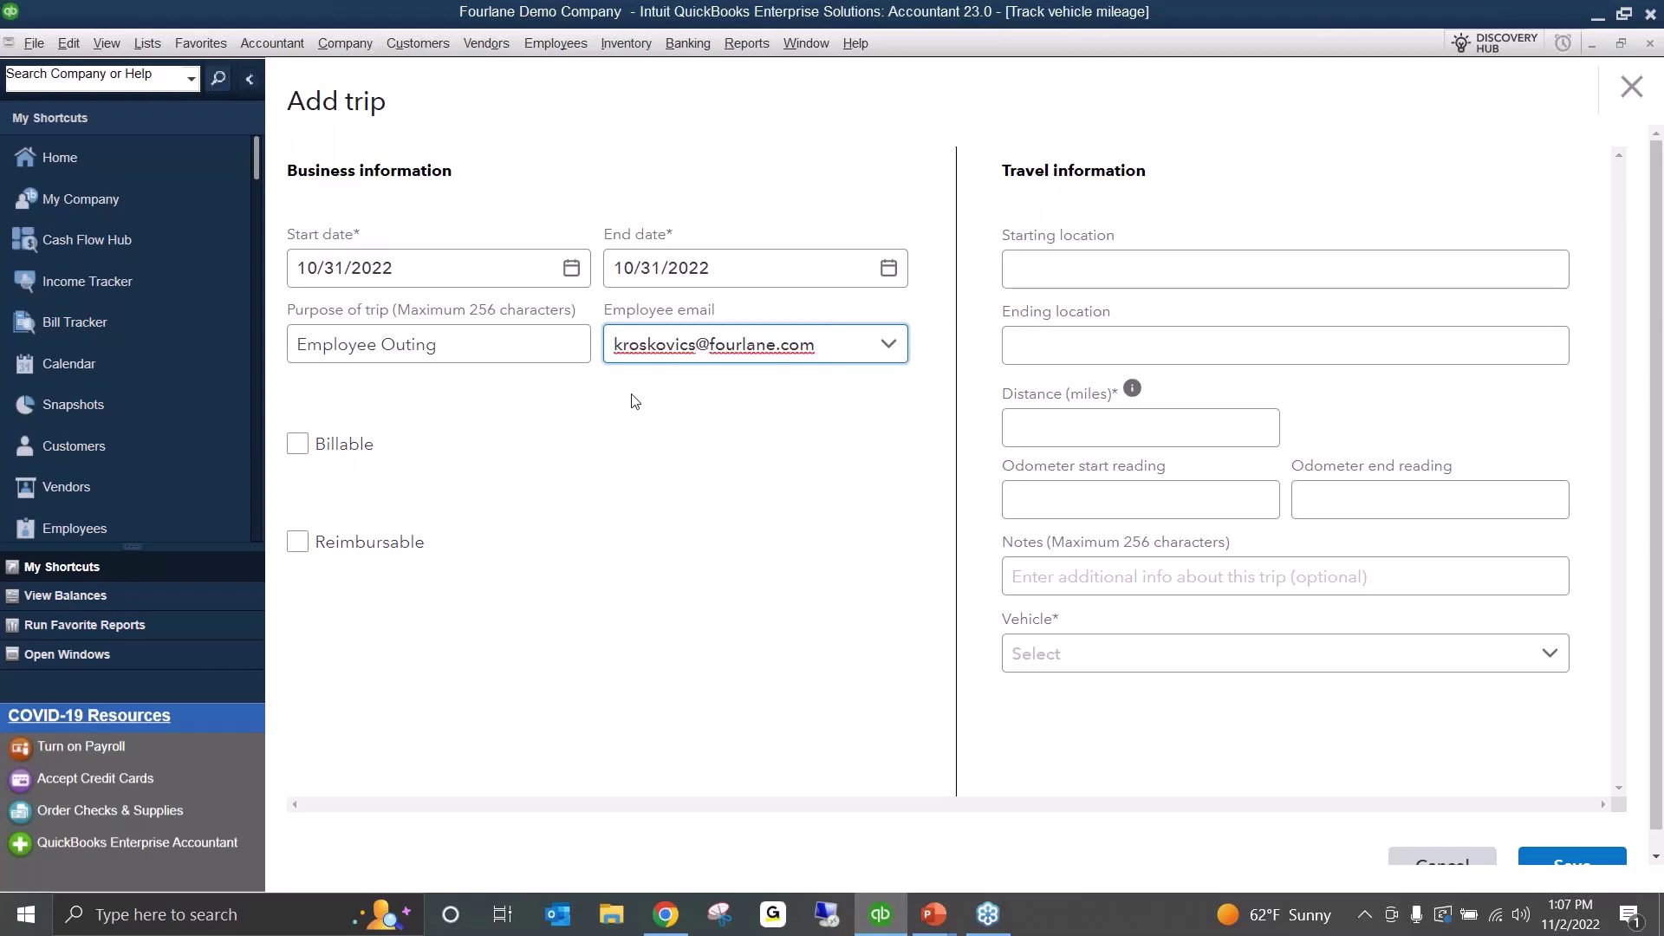
- Set the trip's starting location to Cleveland, OH, USA and its ending location to Erie, PA, USA
{"action": "left_click", "coordinate": [1162, 267]}
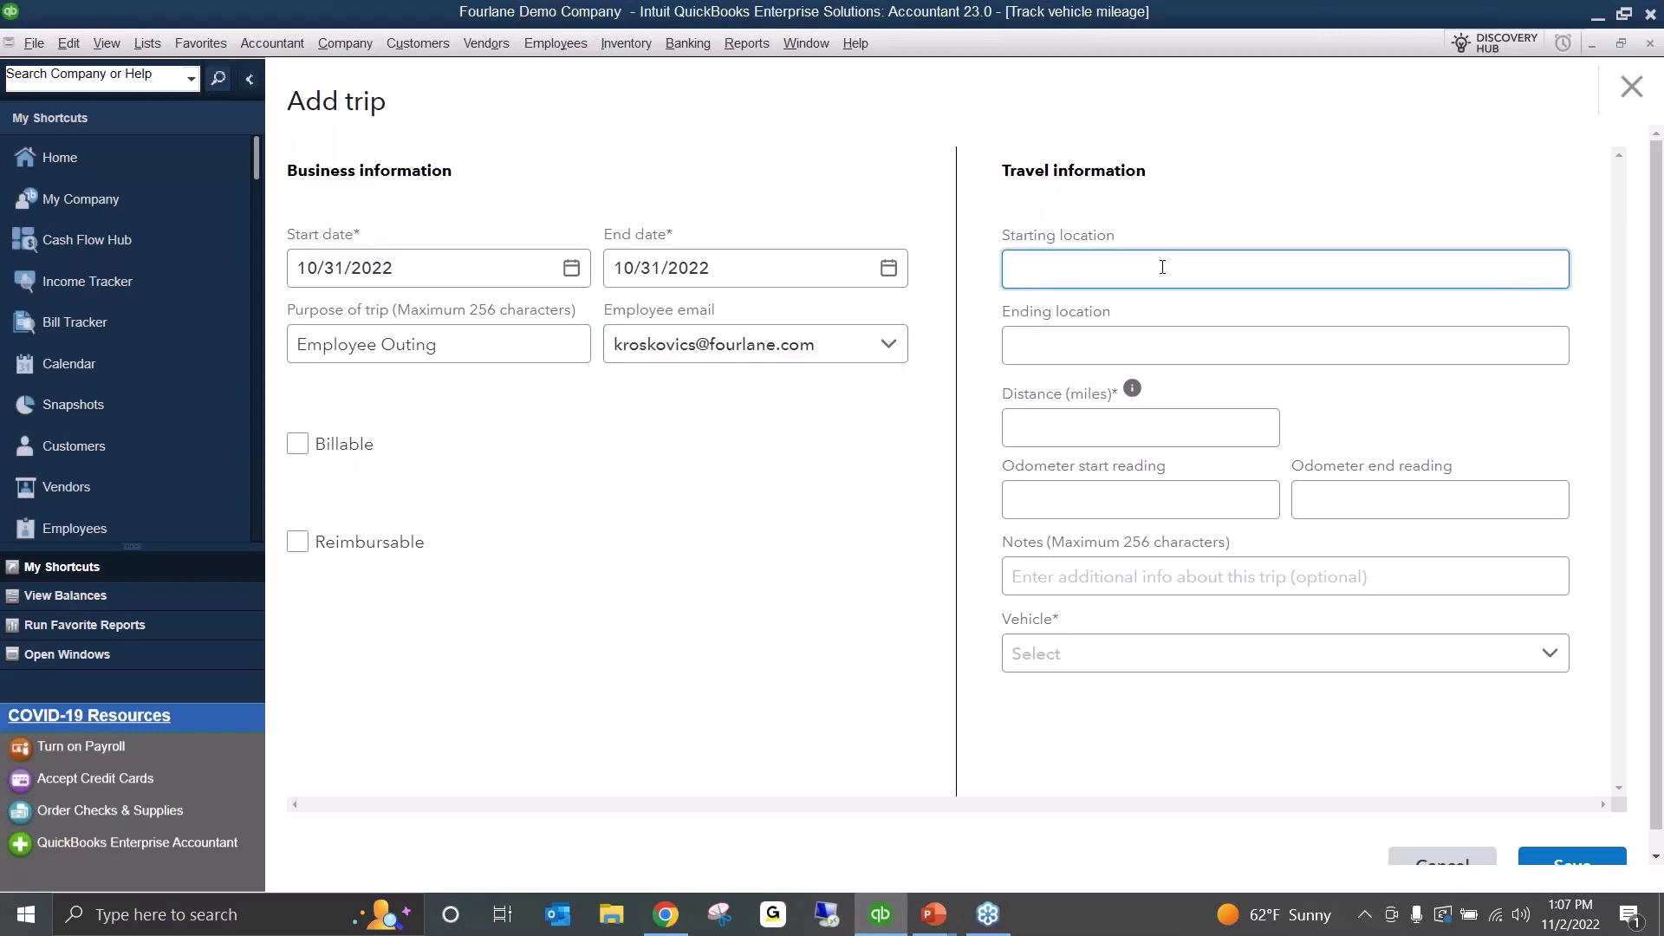
{"action": "type", "text": "cleve"}
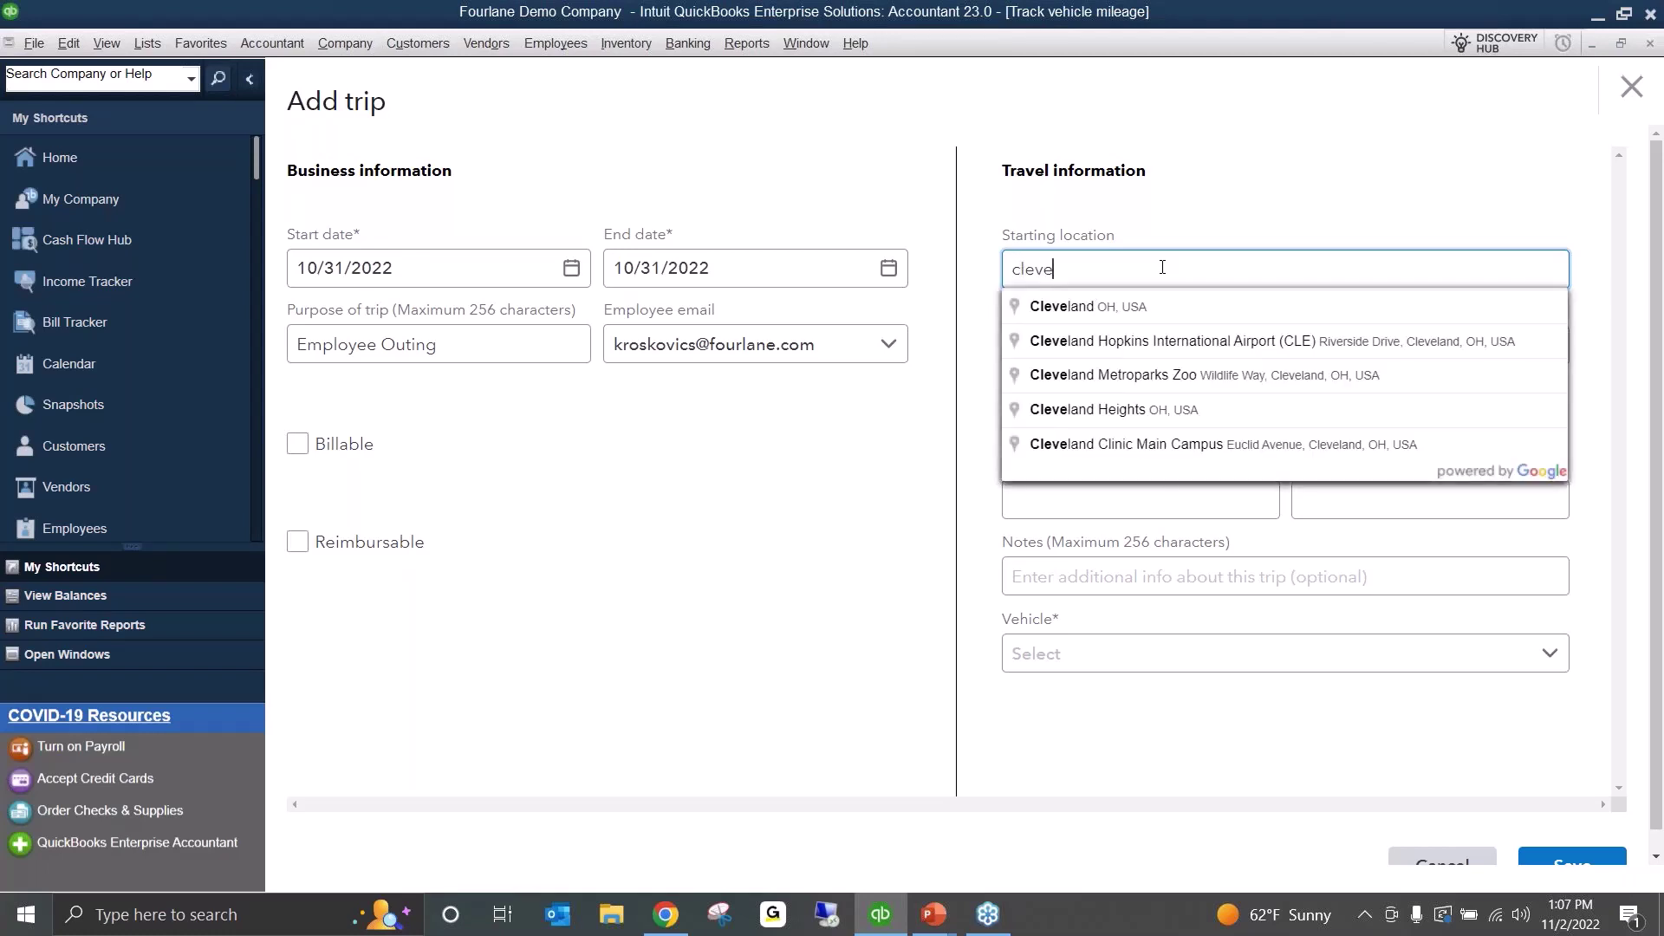
{"action": "left_click", "coordinate": [1118, 312]}
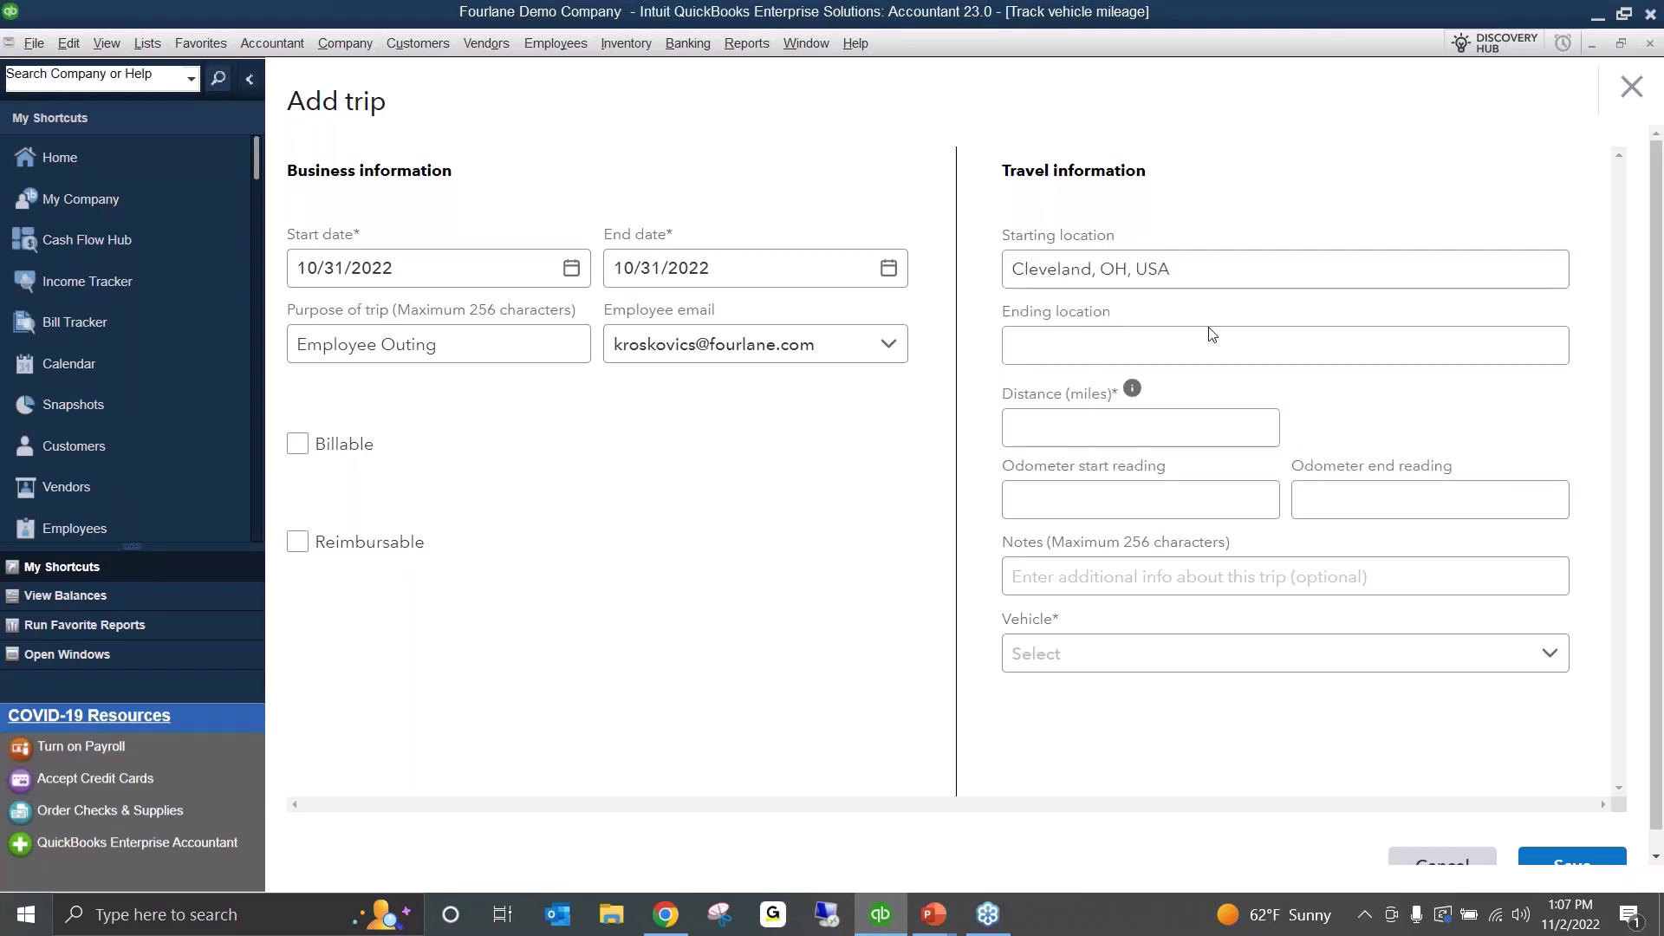
{"action": "left_click", "coordinate": [1127, 347]}
{"action": "type", "text": "Eri"}
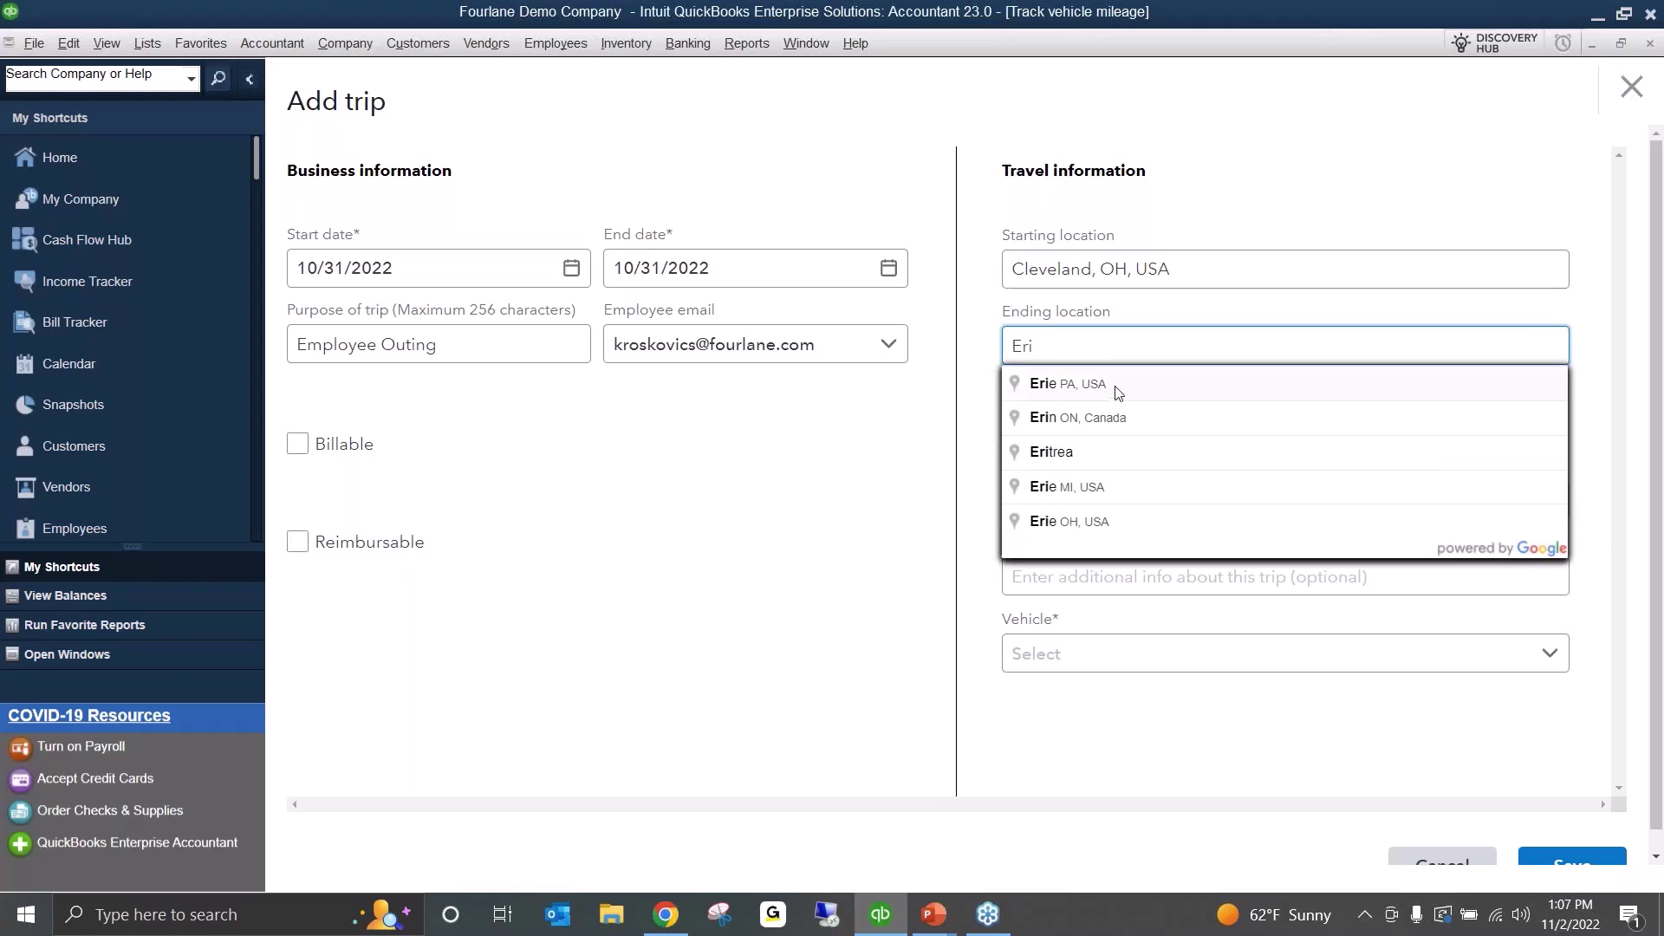
{"action": "left_click", "coordinate": [1118, 386]}
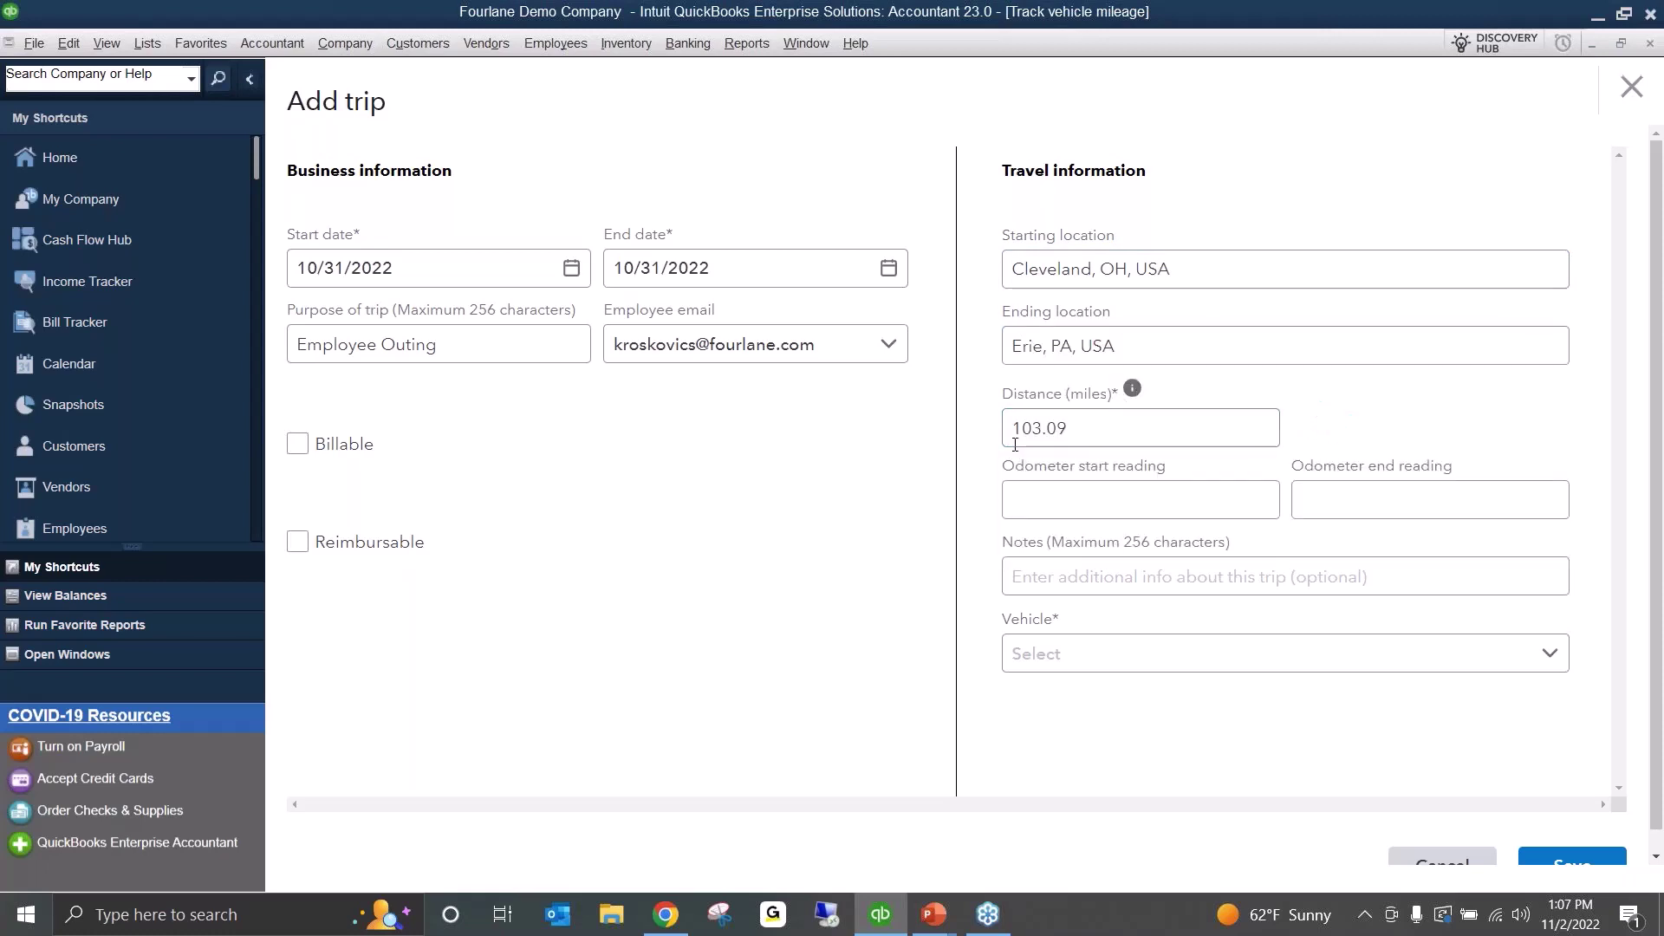
{"action": "left_click", "coordinate": [1033, 418]}
{"action": "left_click", "coordinate": [1167, 499]}
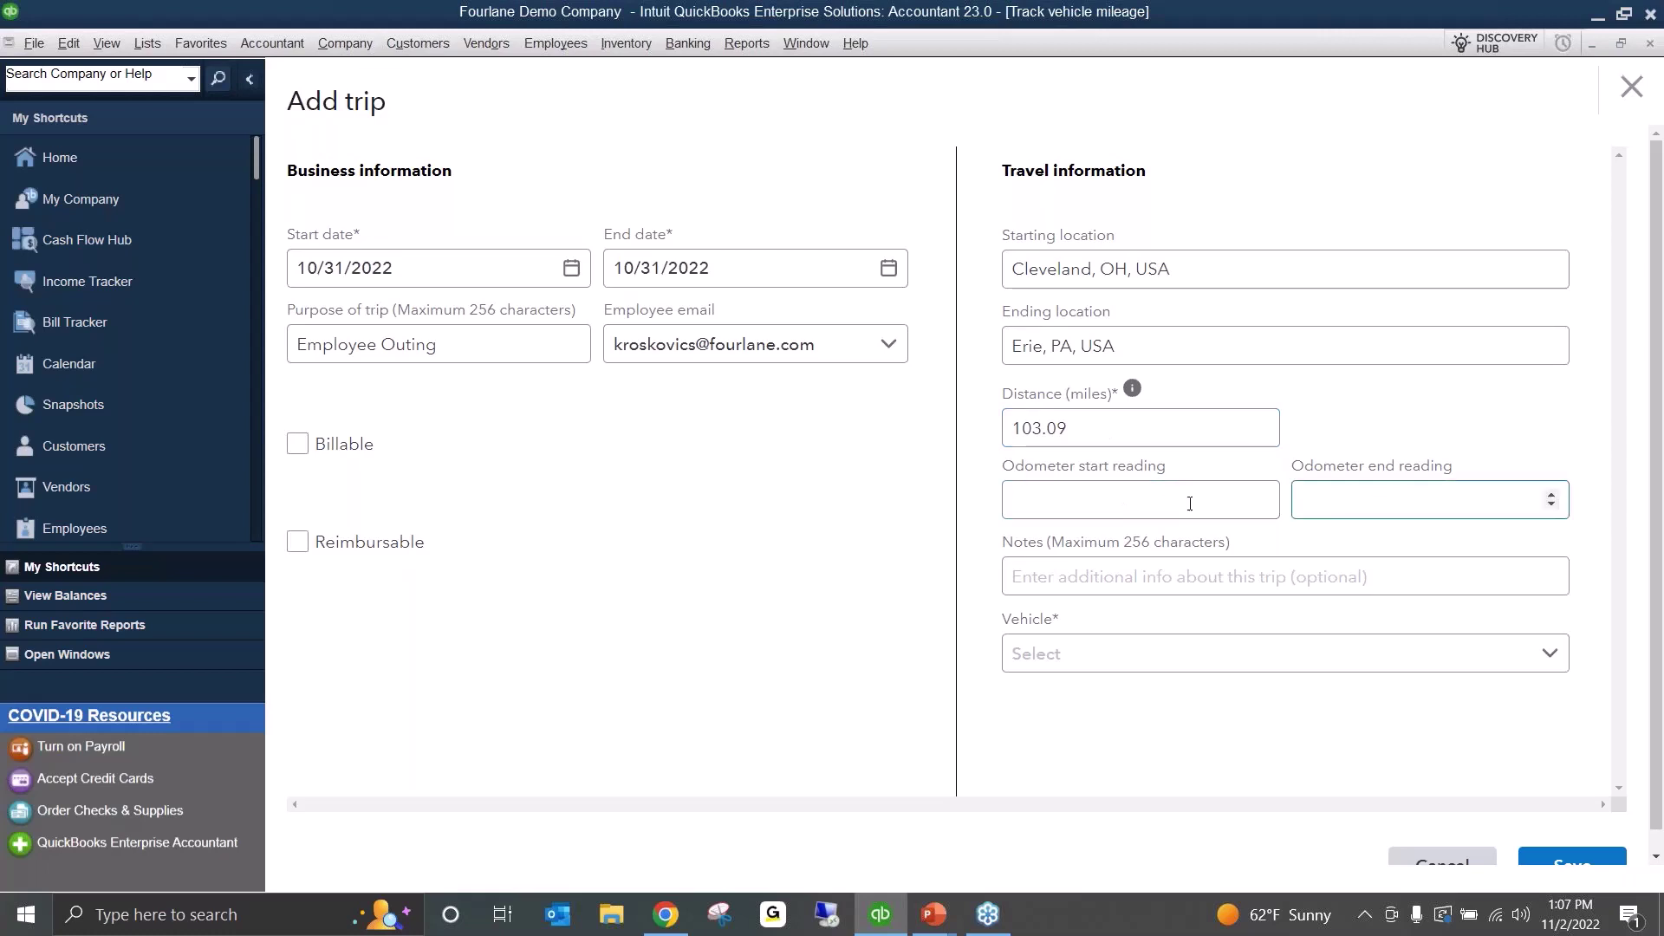
{"action": "left_click", "coordinate": [1411, 513]}
- Replace the starting location with the suggested address of Cleveland Metroparks Zoo by searching for "cleveland zoo"
{"action": "left_click", "coordinate": [1201, 269]}
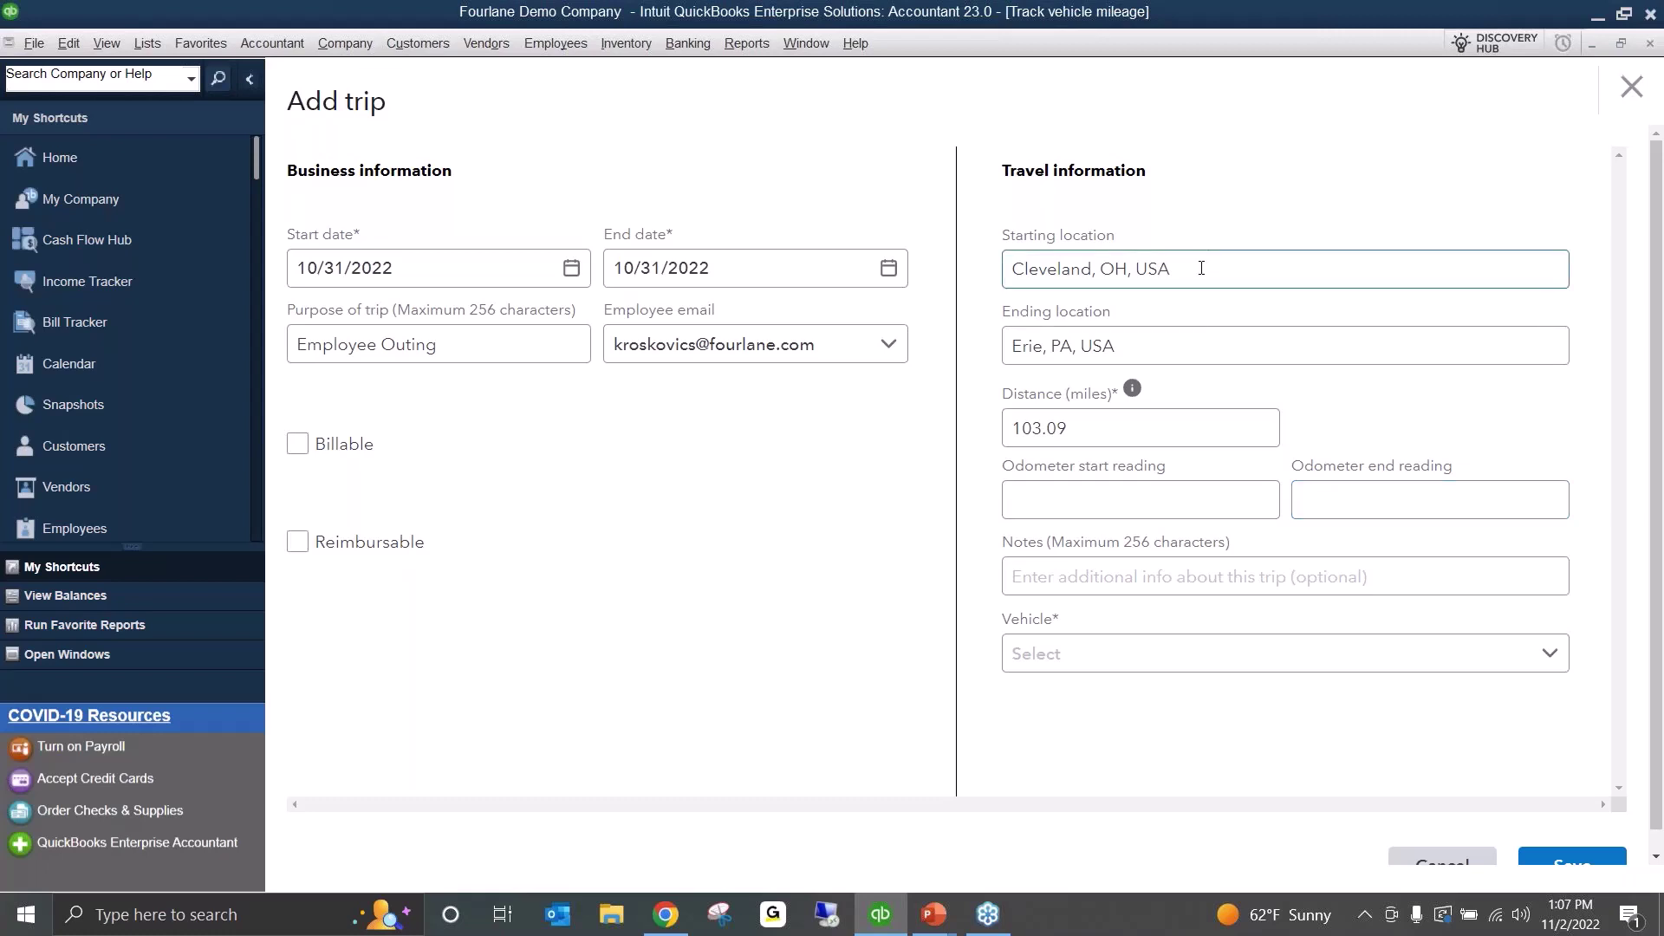
{"action": "key", "text": "ctrl+a"}
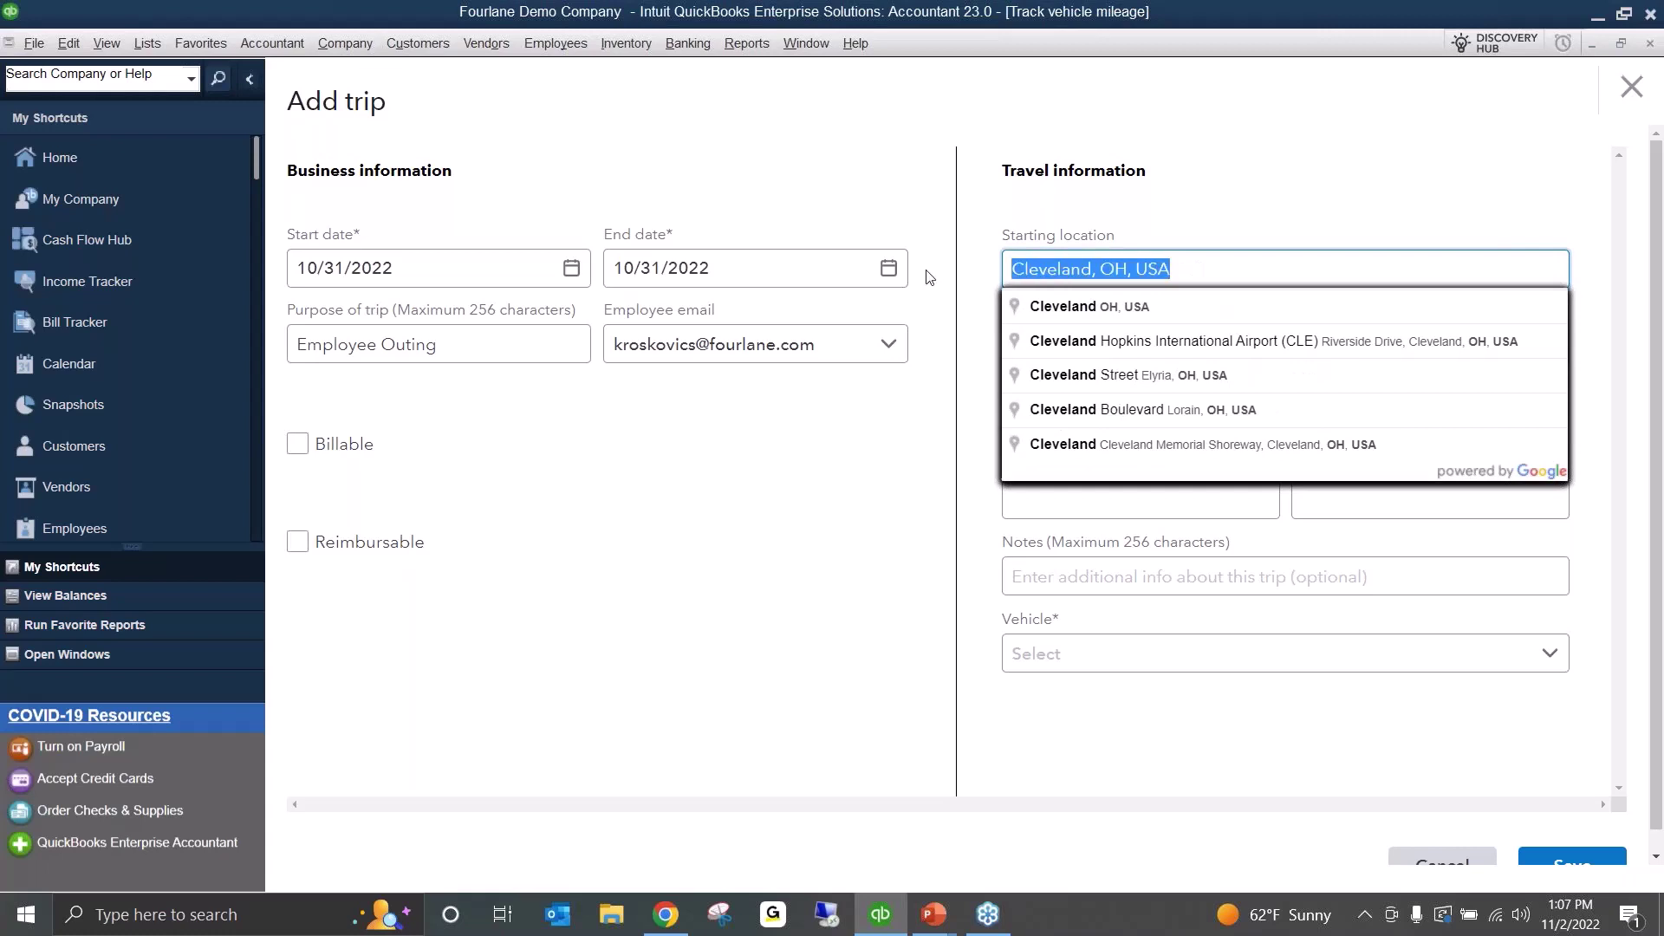
{"action": "type", "text": "cleveland"}
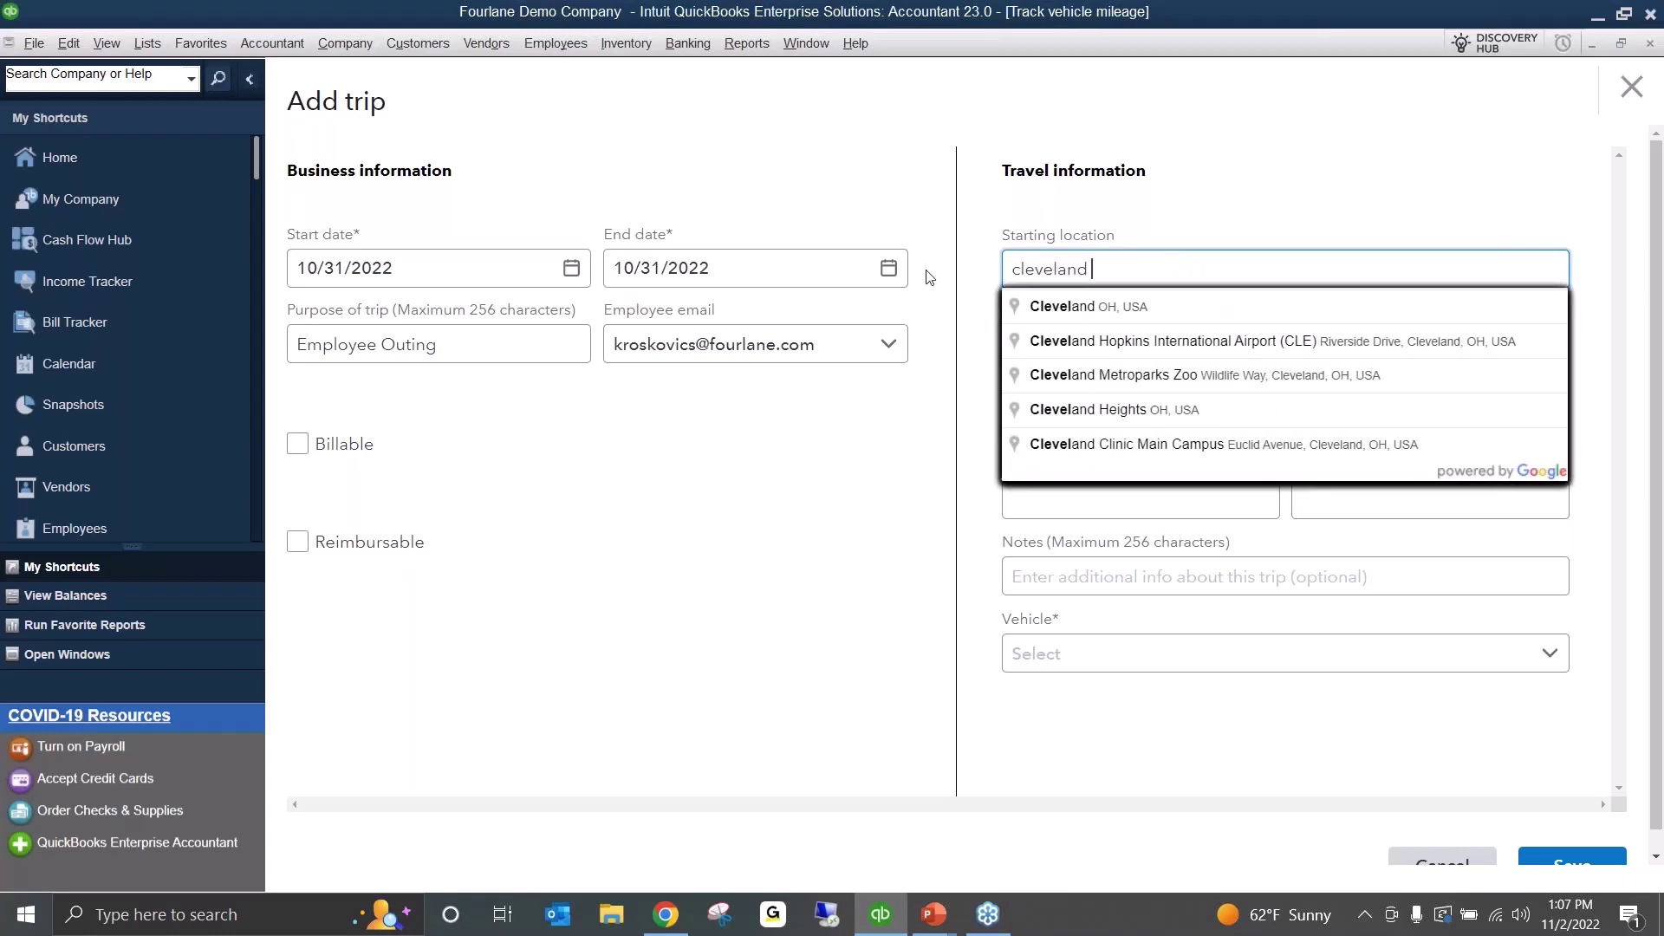
{"action": "type", "text": " zoo"}
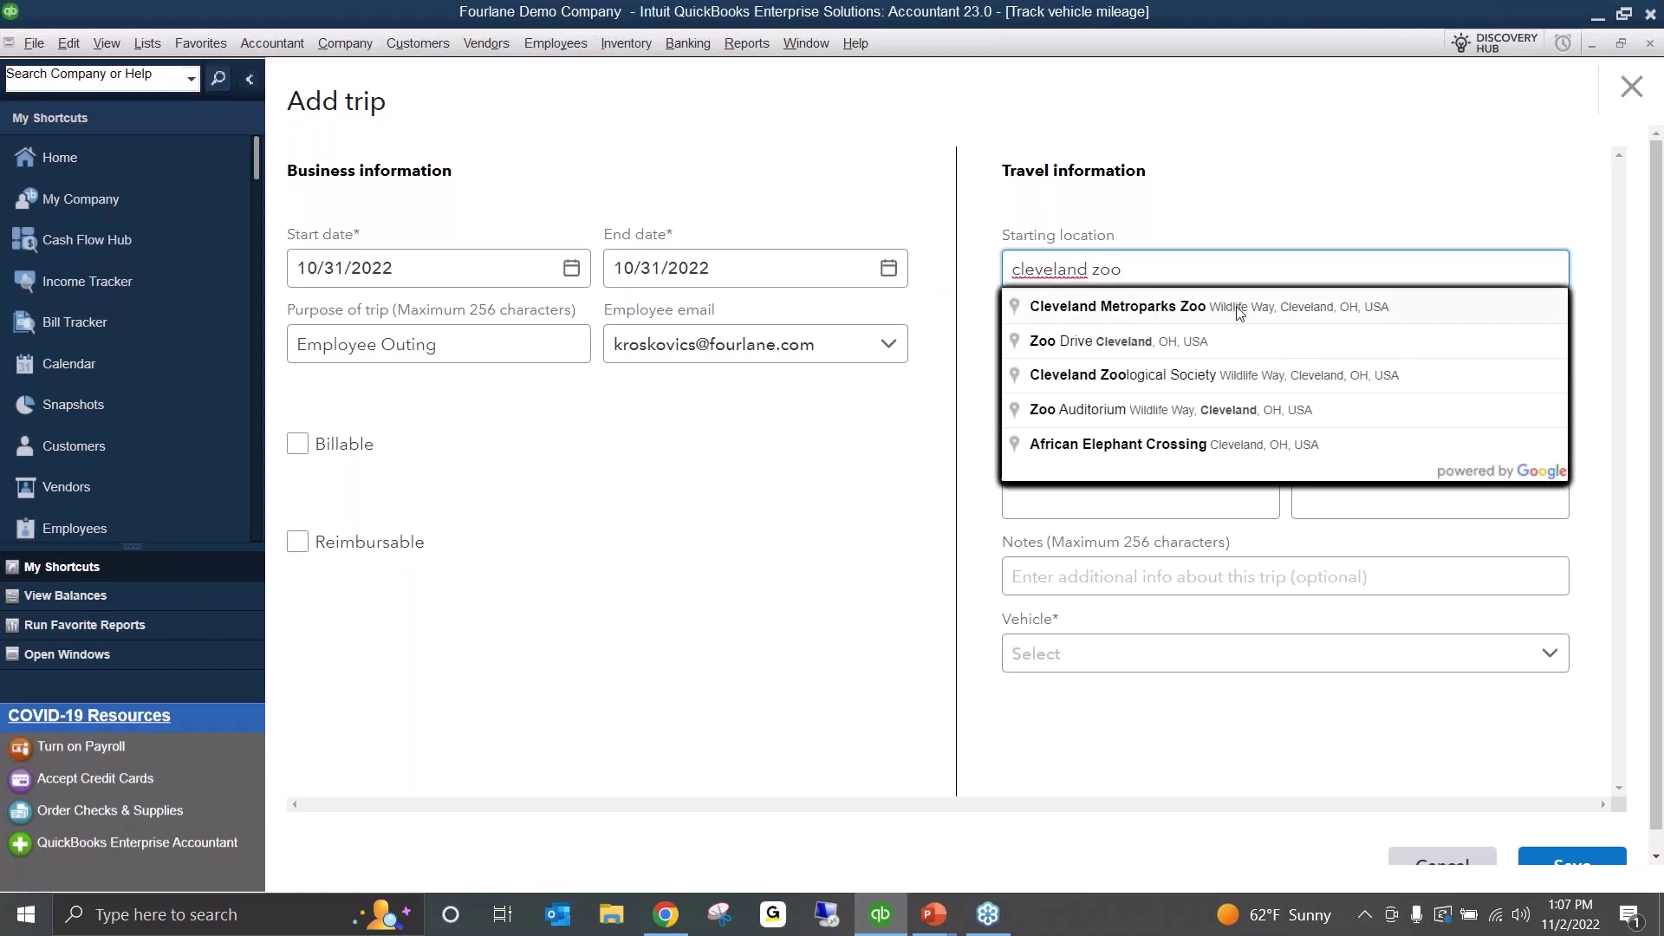
{"action": "left_click", "coordinate": [1271, 308]}
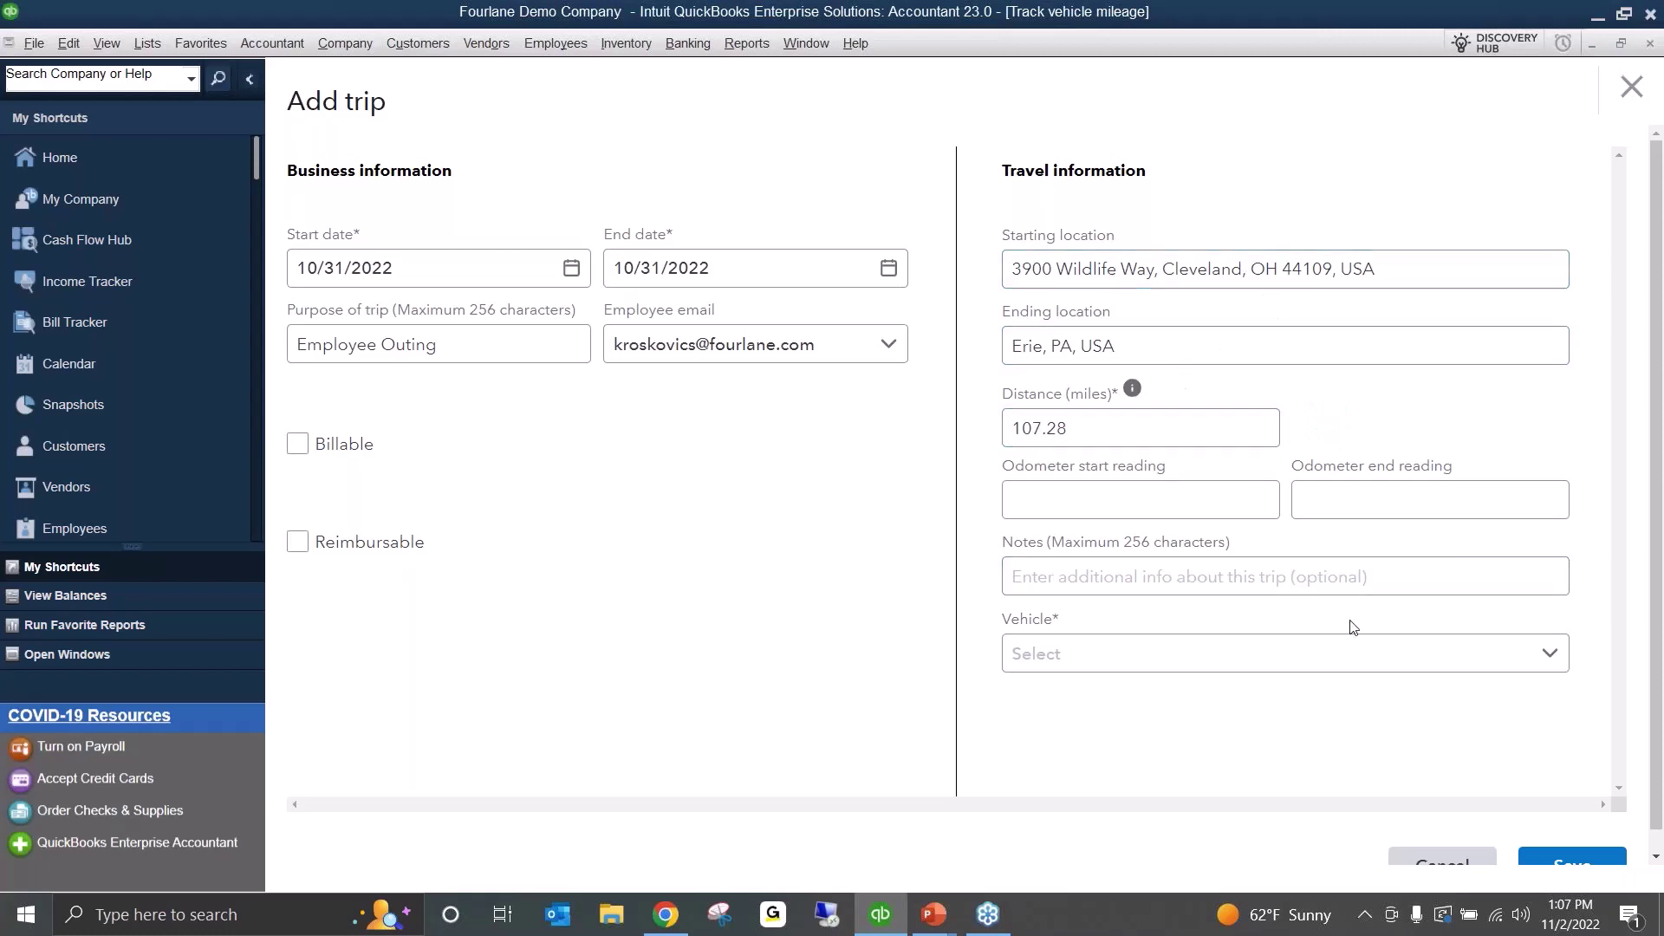
- Assign the 2023 Jeep Wagoneer as the vehicle for the trip
{"action": "left_click", "coordinate": [1237, 665]}
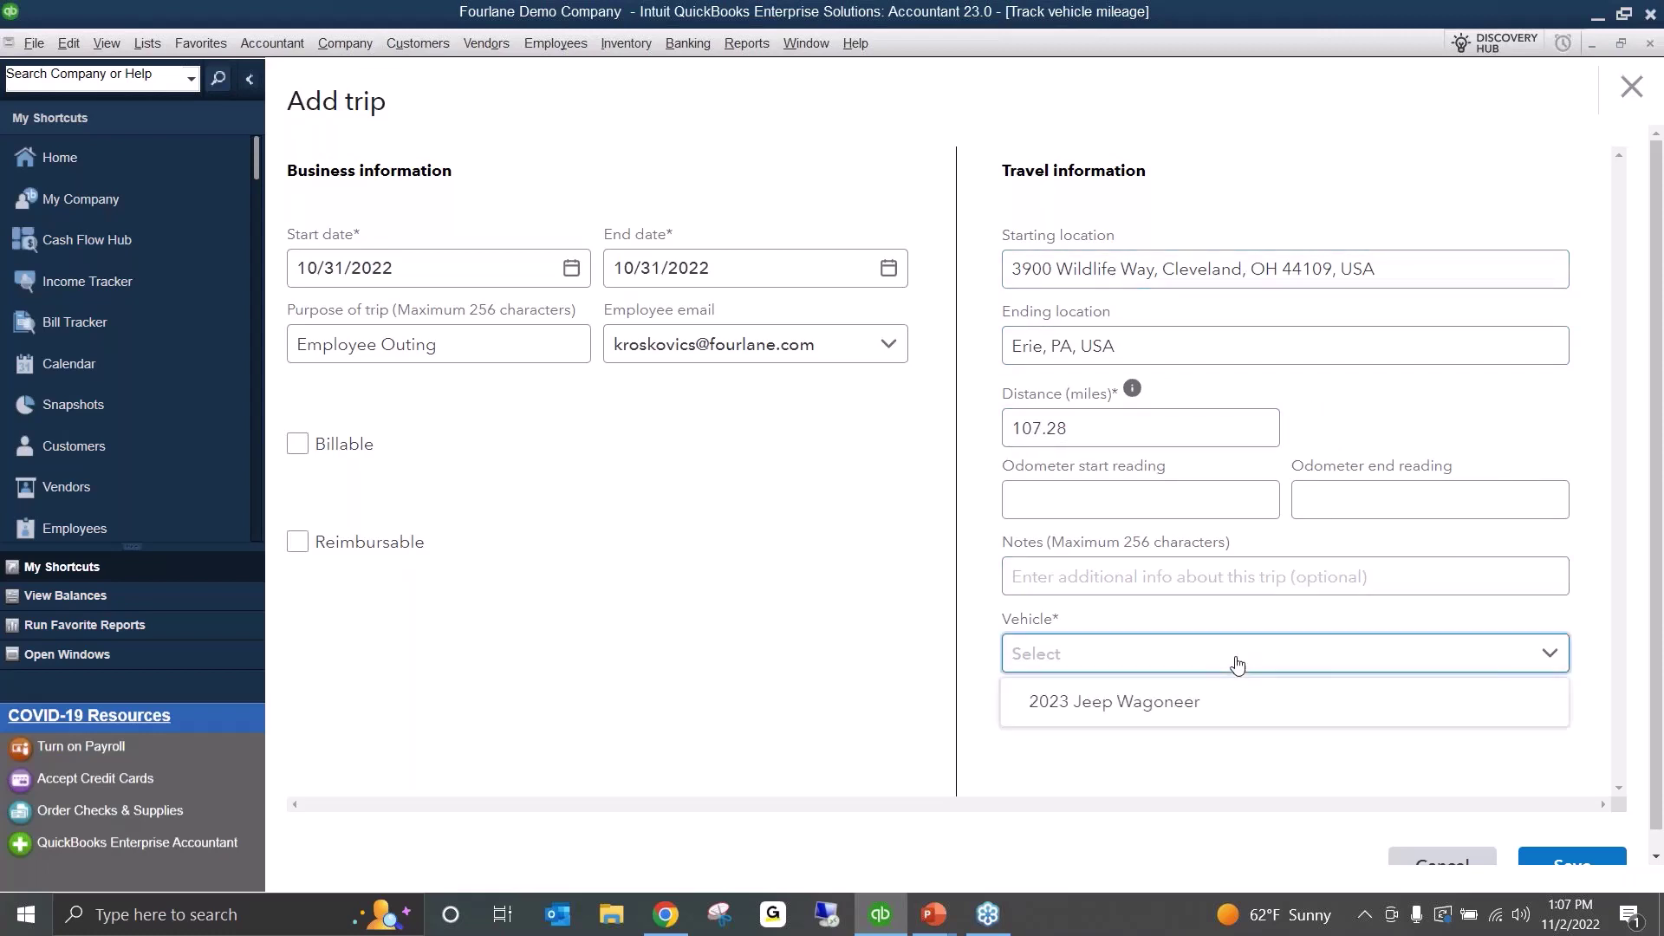
{"action": "left_click", "coordinate": [1136, 709]}
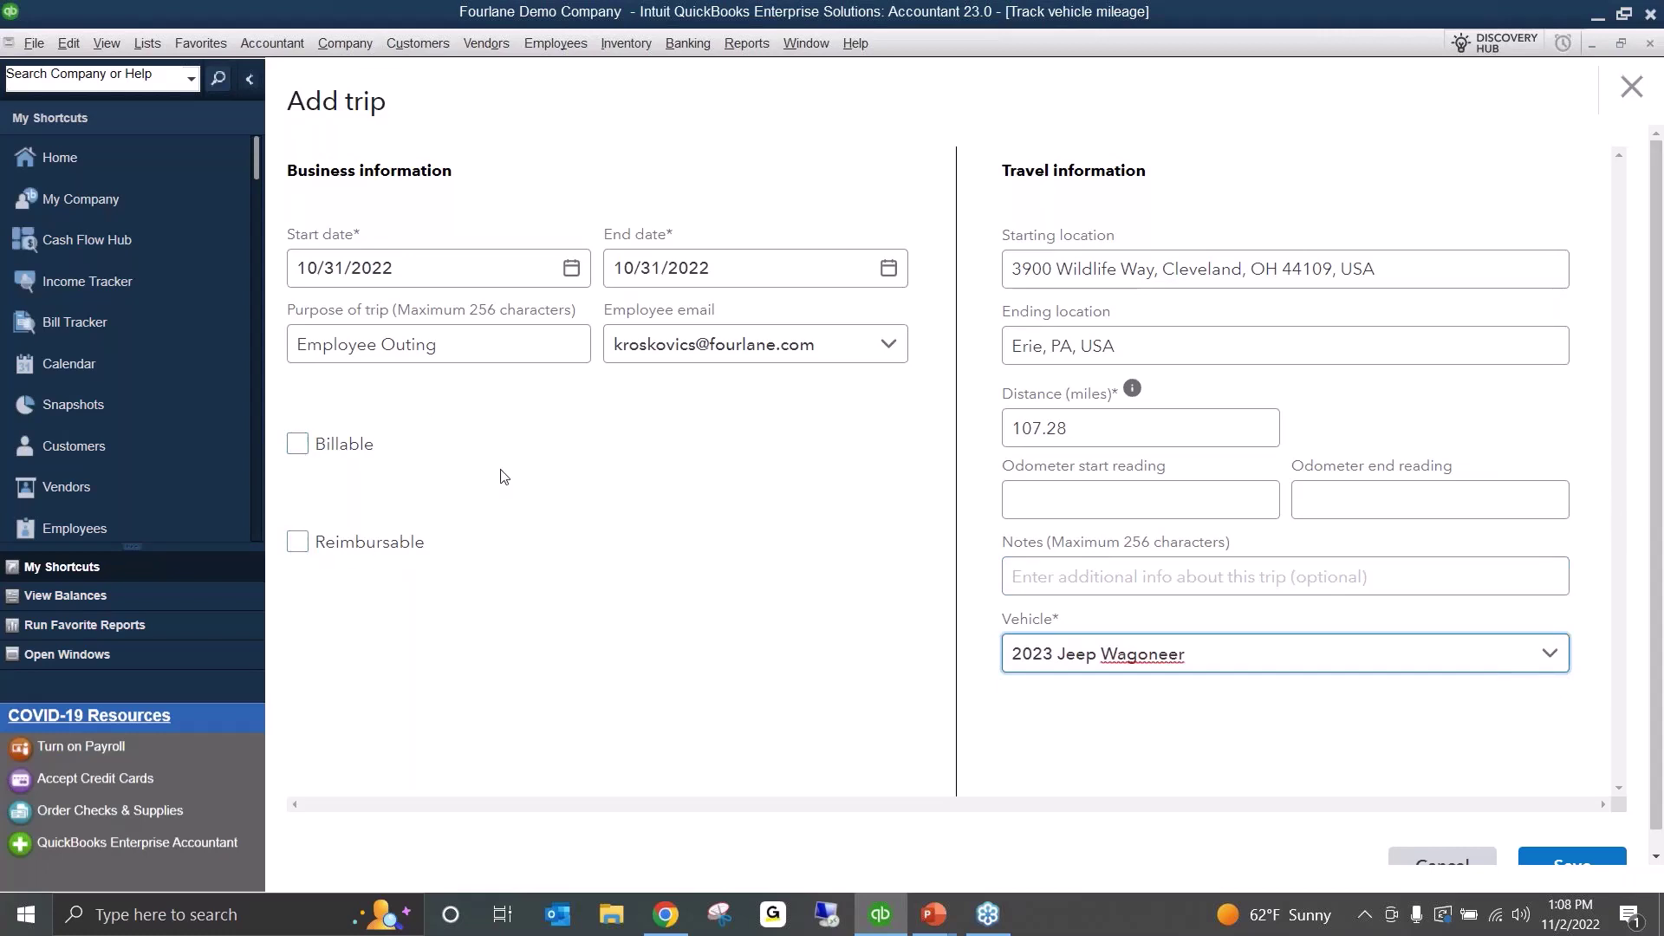
{"action": "left_click", "coordinate": [449, 357]}
- Mark the trip as reimbursable and clear that option again
{"action": "left_click", "coordinate": [297, 543]}
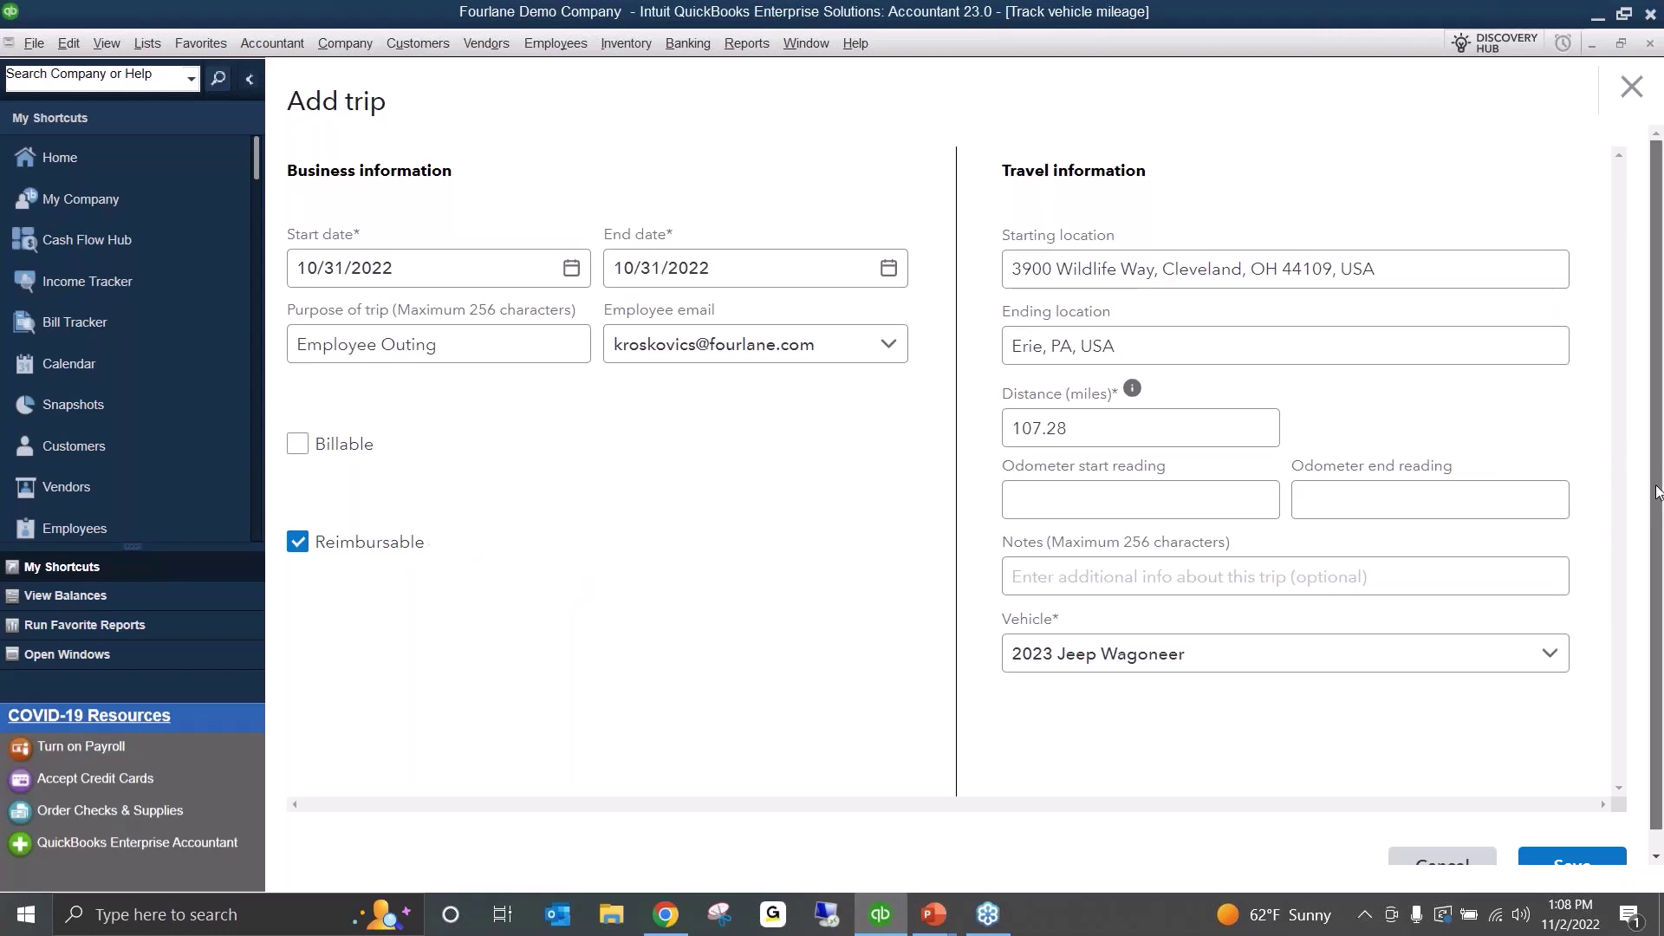
{"action": "left_click_drag", "start_coordinate": [1657, 483], "coordinate": [1658, 531]}
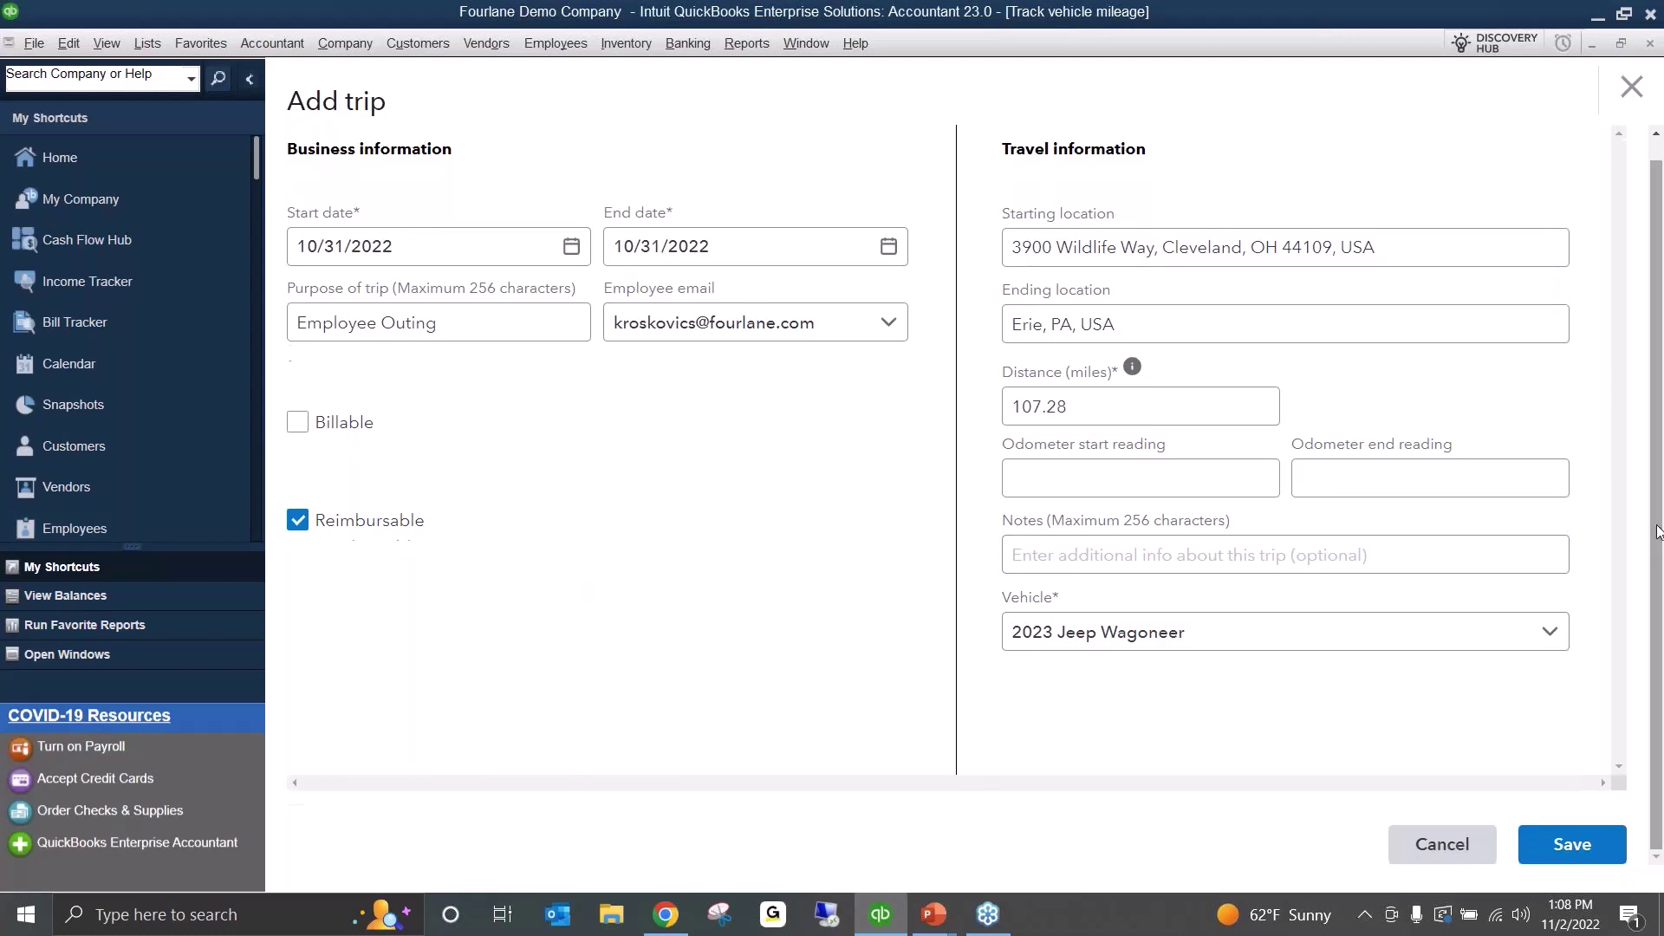
{"action": "left_click", "coordinate": [297, 520]}
{"action": "left_click", "coordinate": [1374, 468]}
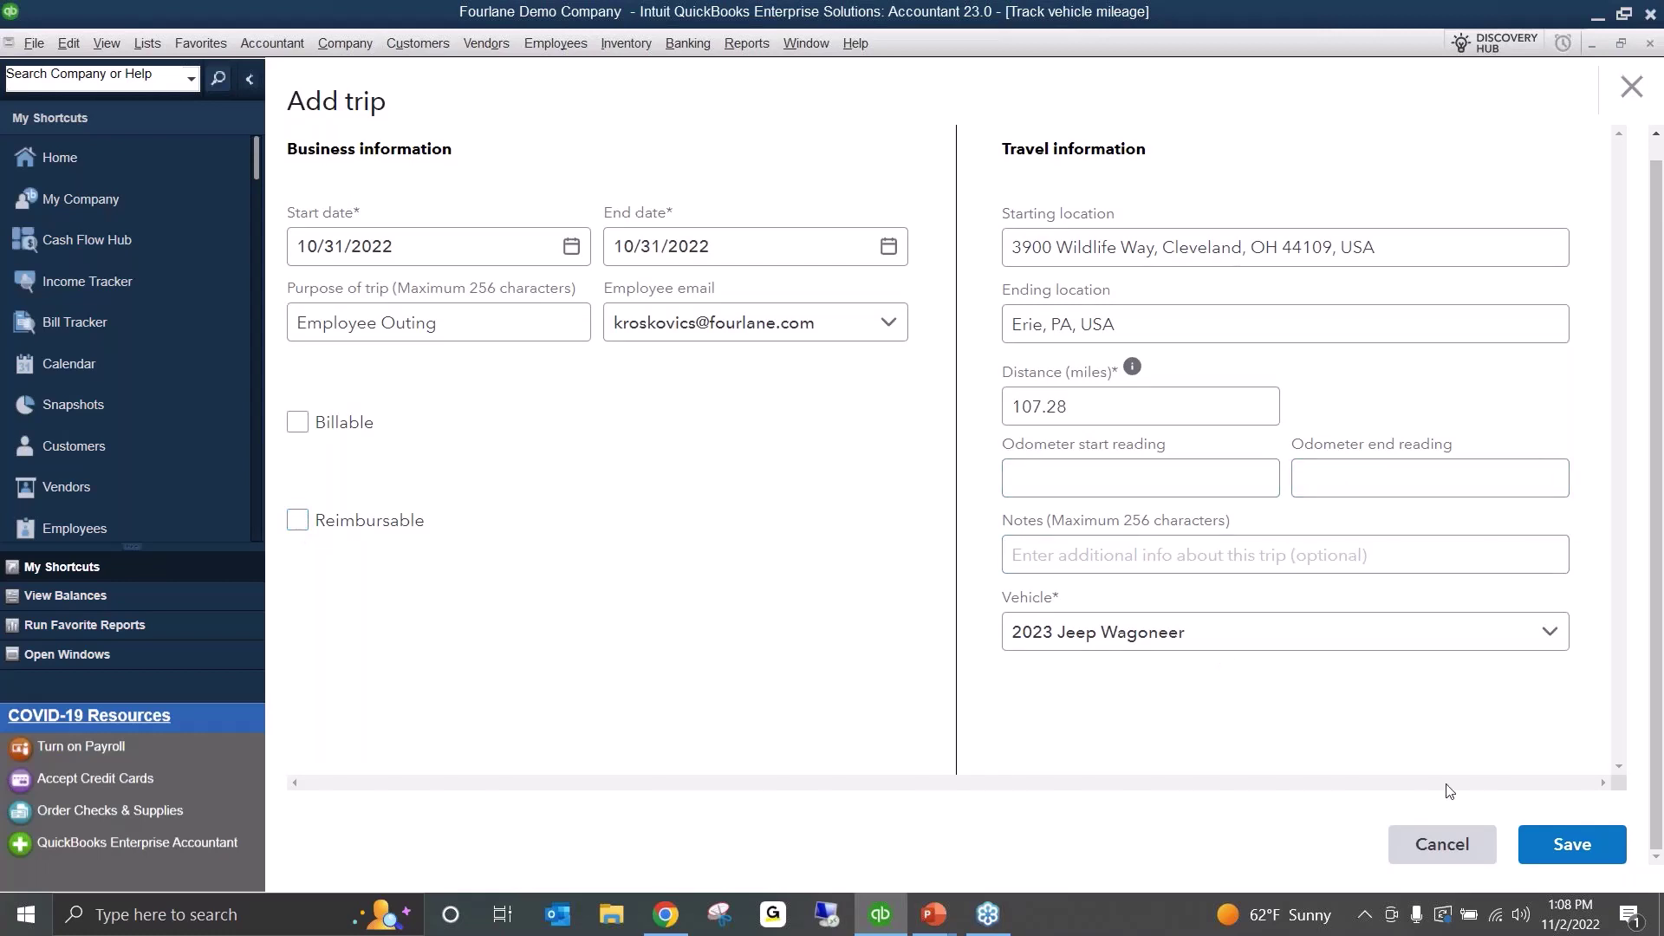
- Add the note "Zoo trip with consulting team" and save the trip
{"action": "left_click", "coordinate": [1237, 556]}
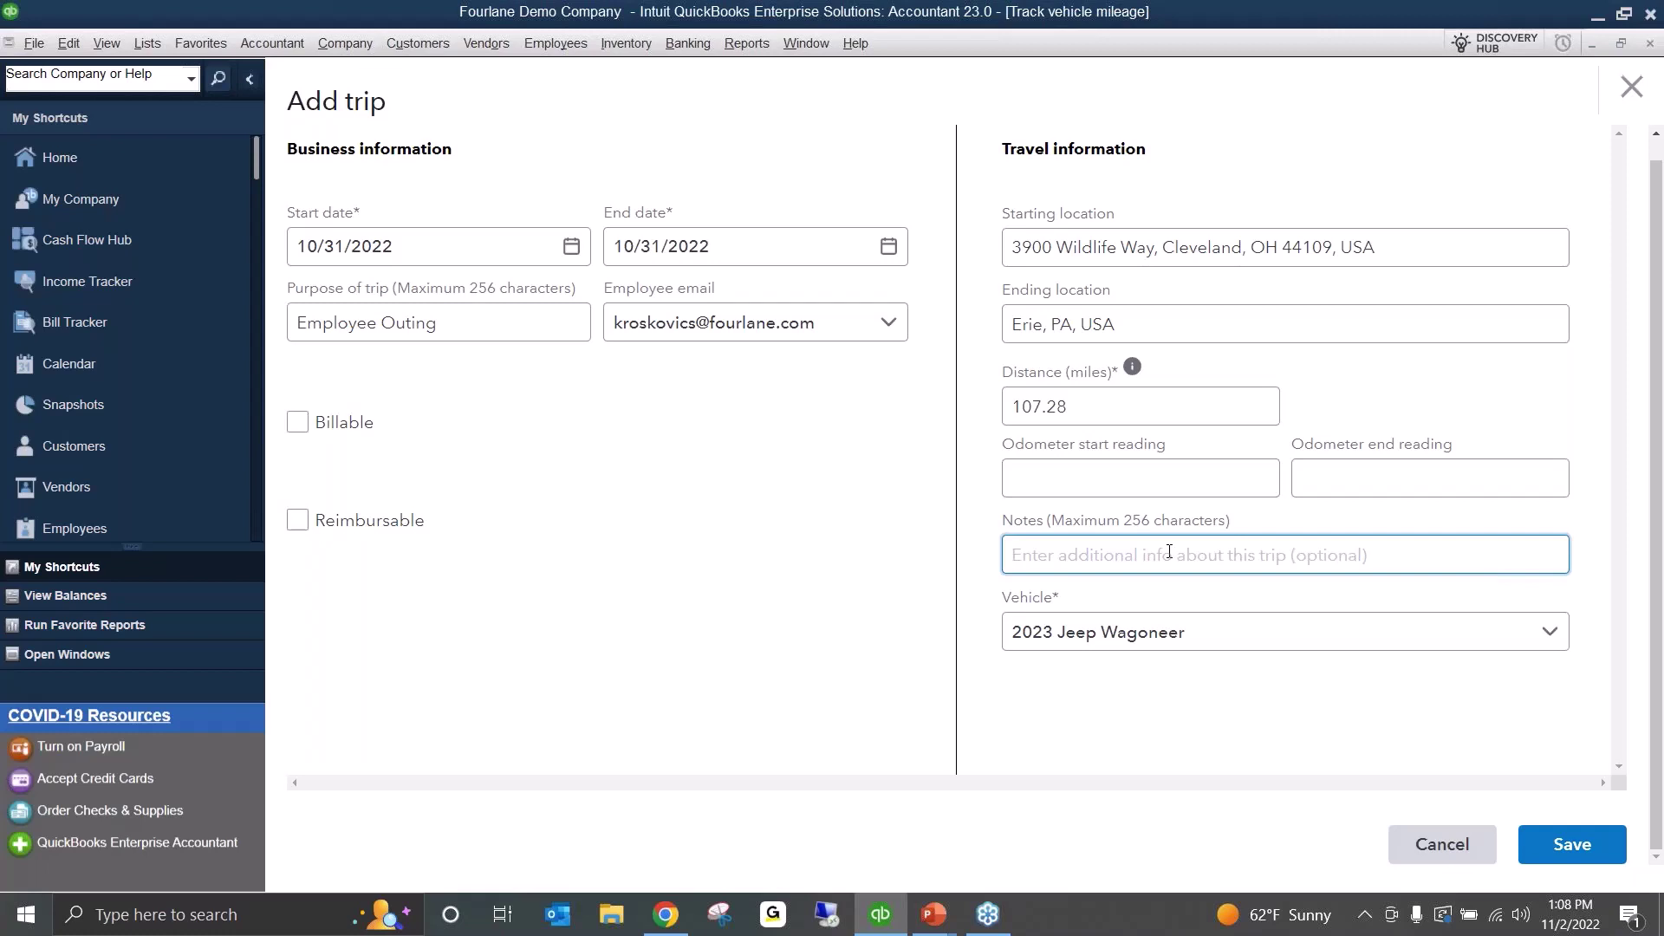
{"action": "type", "text": "Zoo tr"}
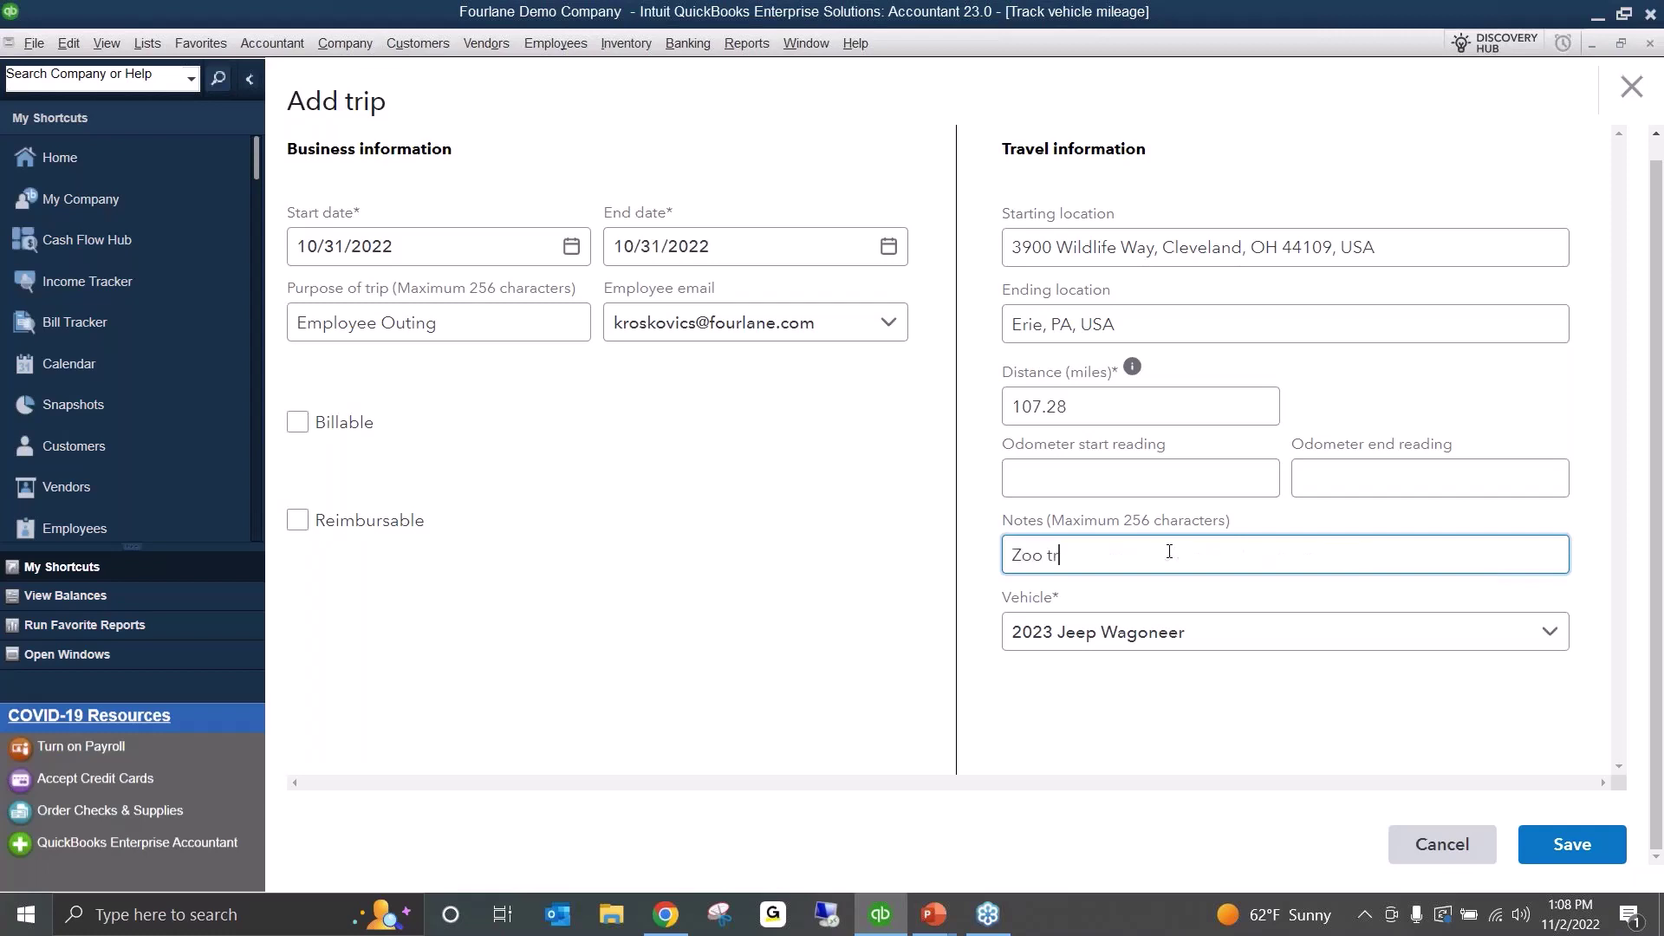
{"action": "type", "text": "ip with consulting team"}
{"action": "left_click", "coordinate": [1599, 837]}
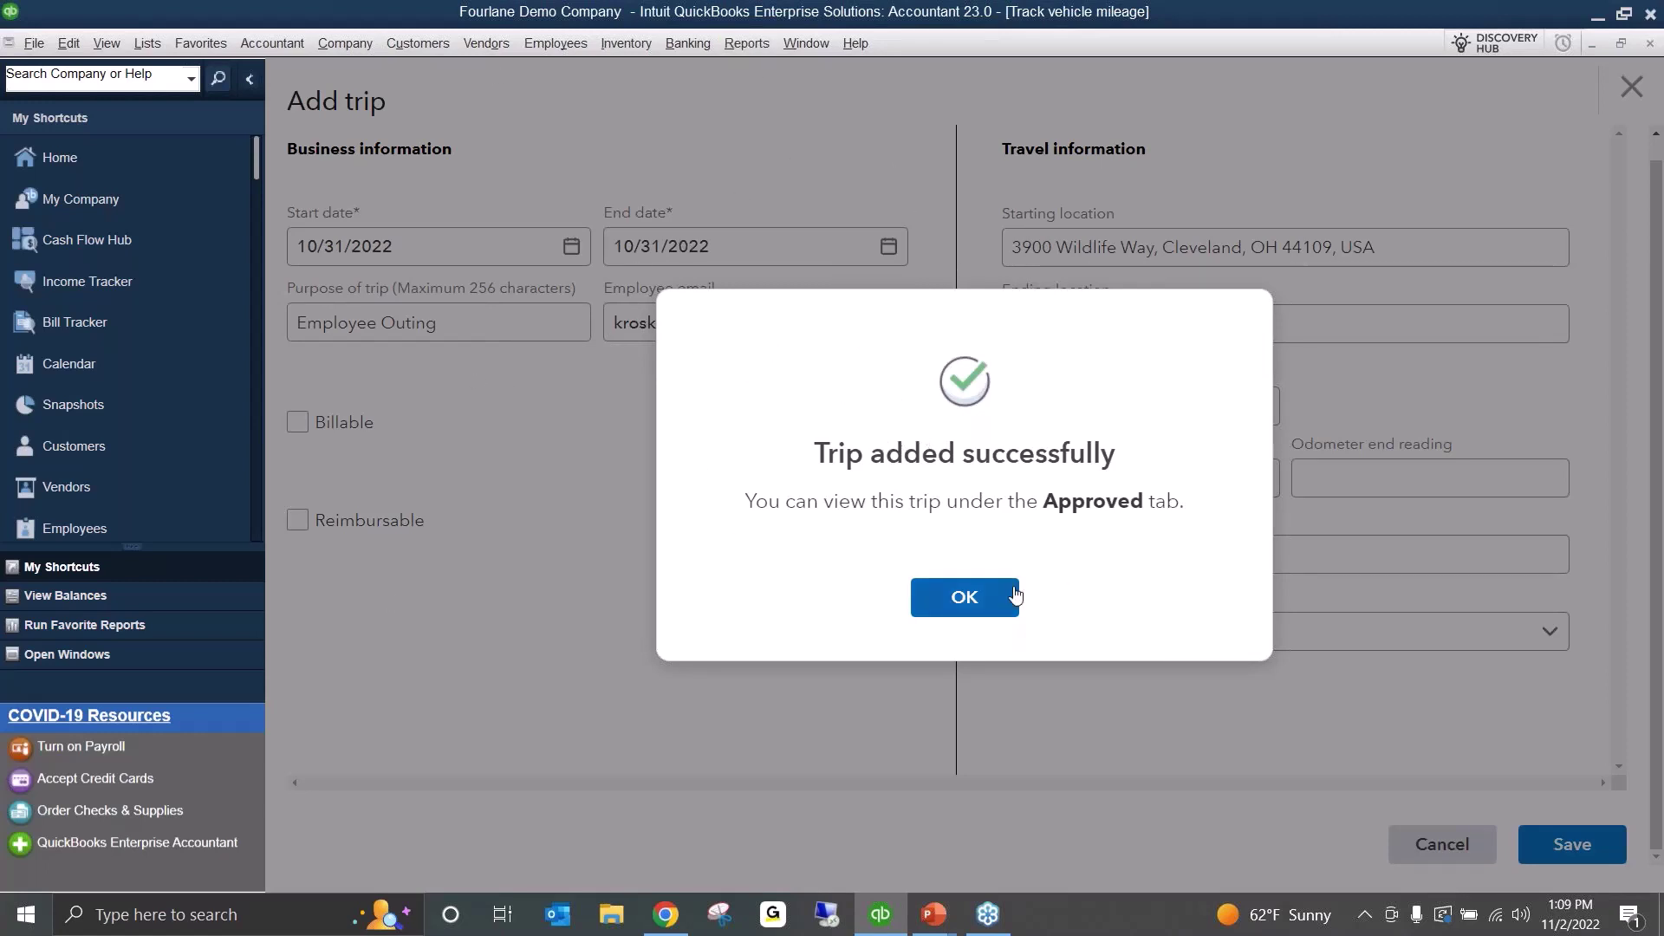
{"action": "left_click", "coordinate": [988, 613]}
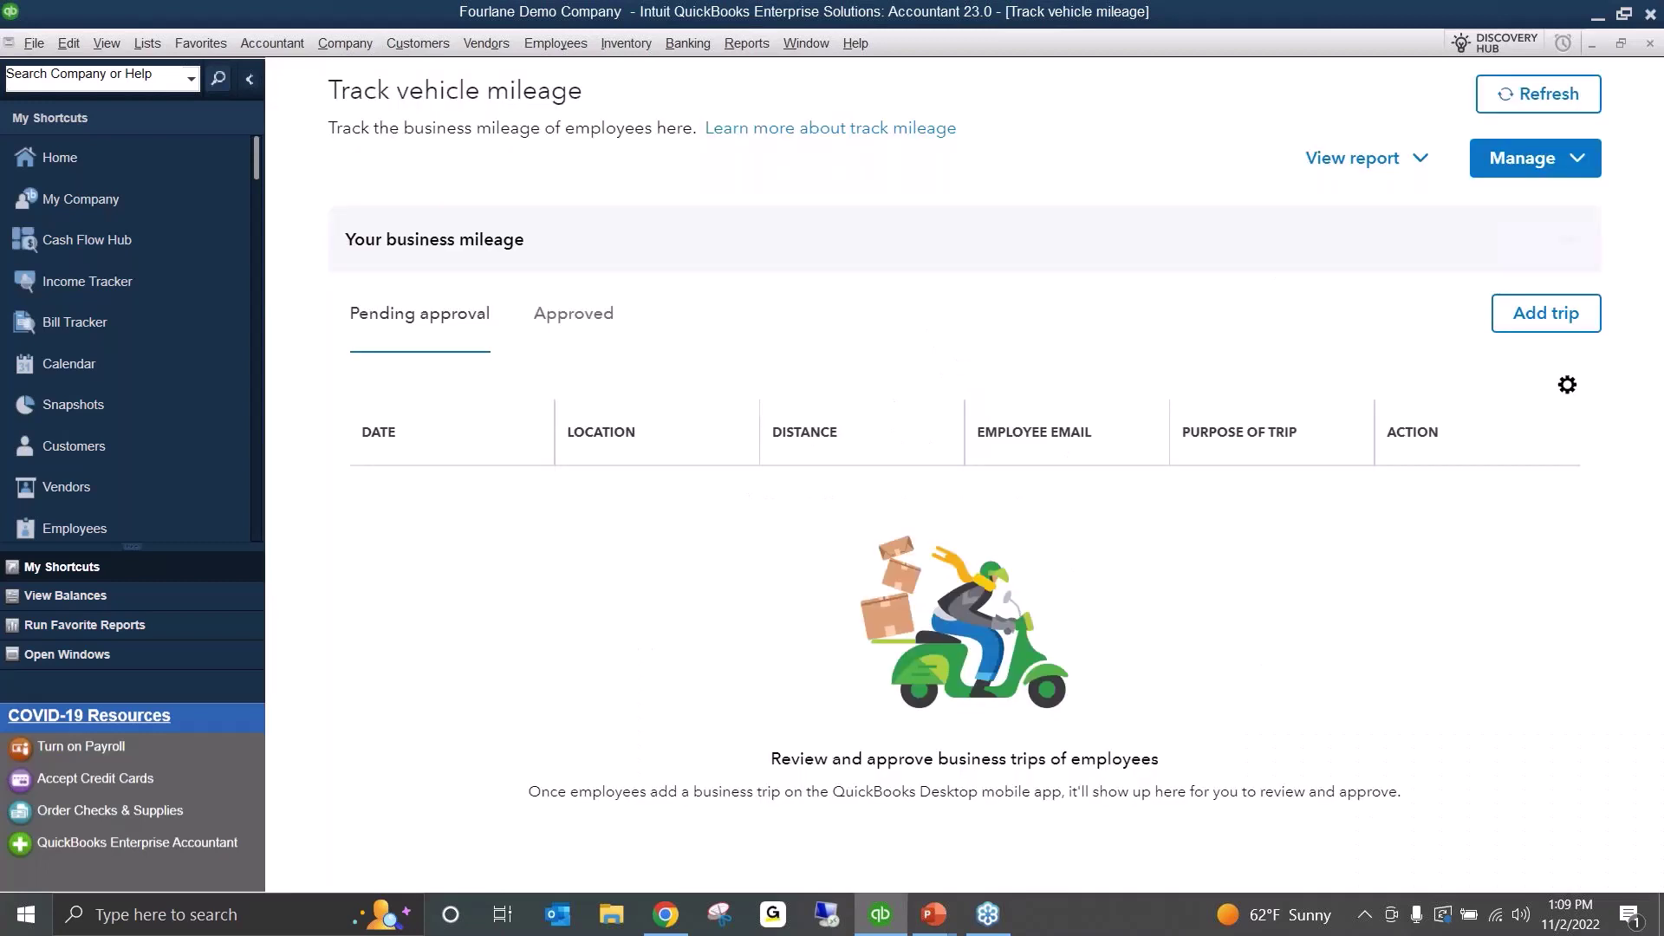
- Look over the approved trips and return to the trips pending approval
{"action": "left_click", "coordinate": [594, 317]}
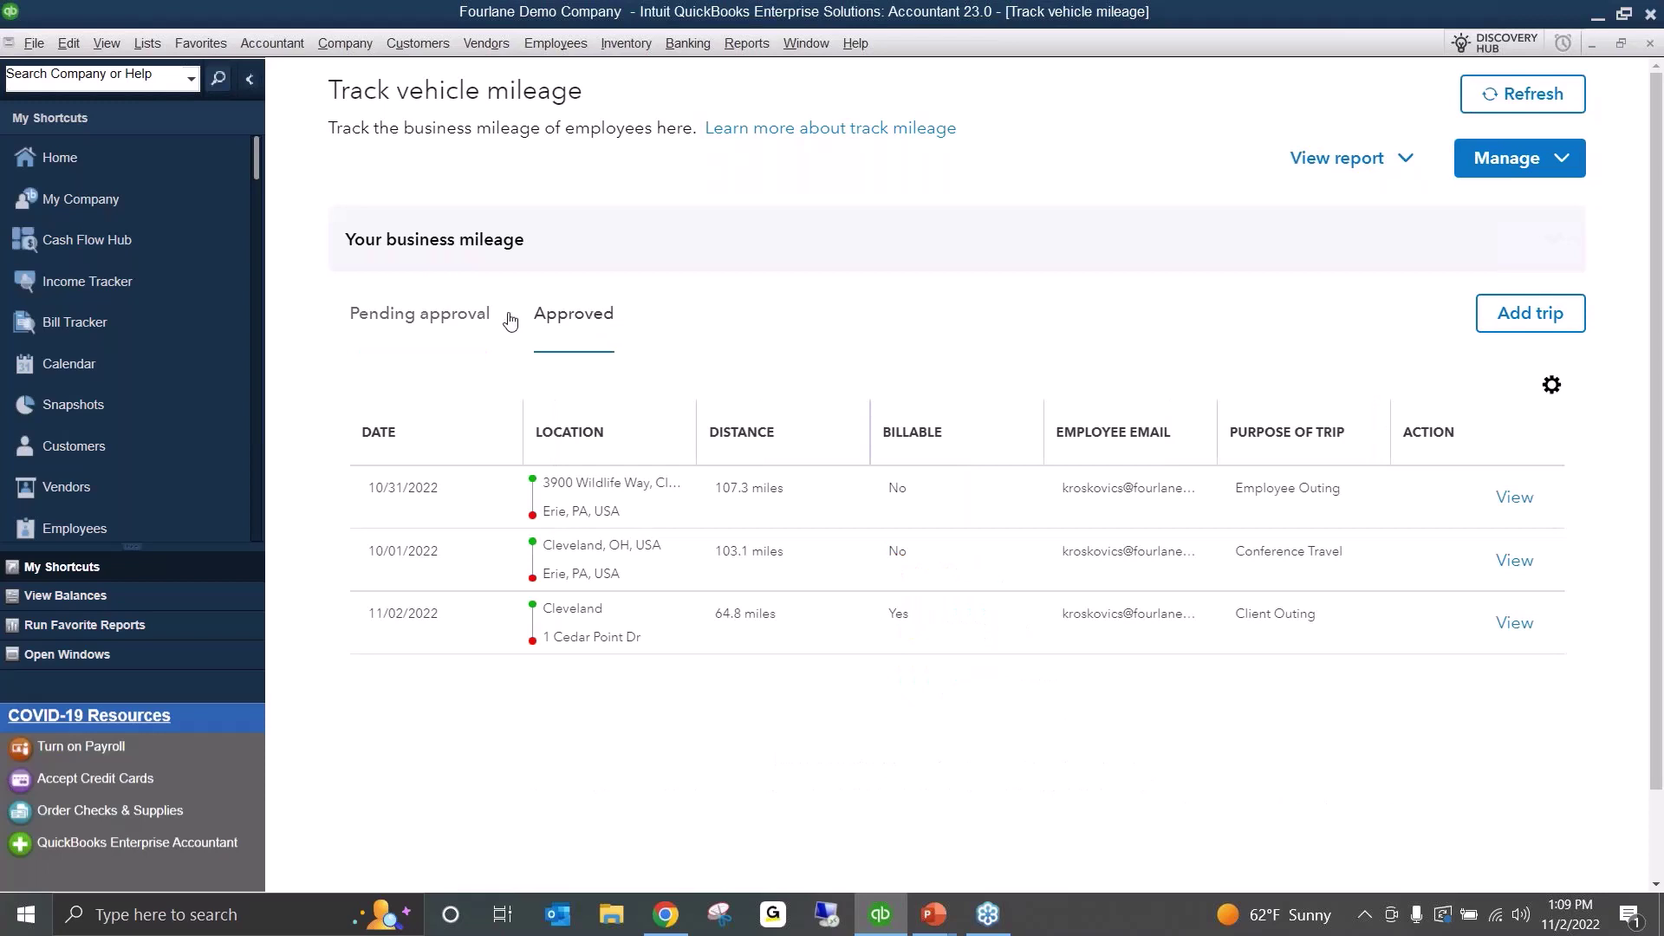
{"action": "left_click", "coordinate": [430, 315]}
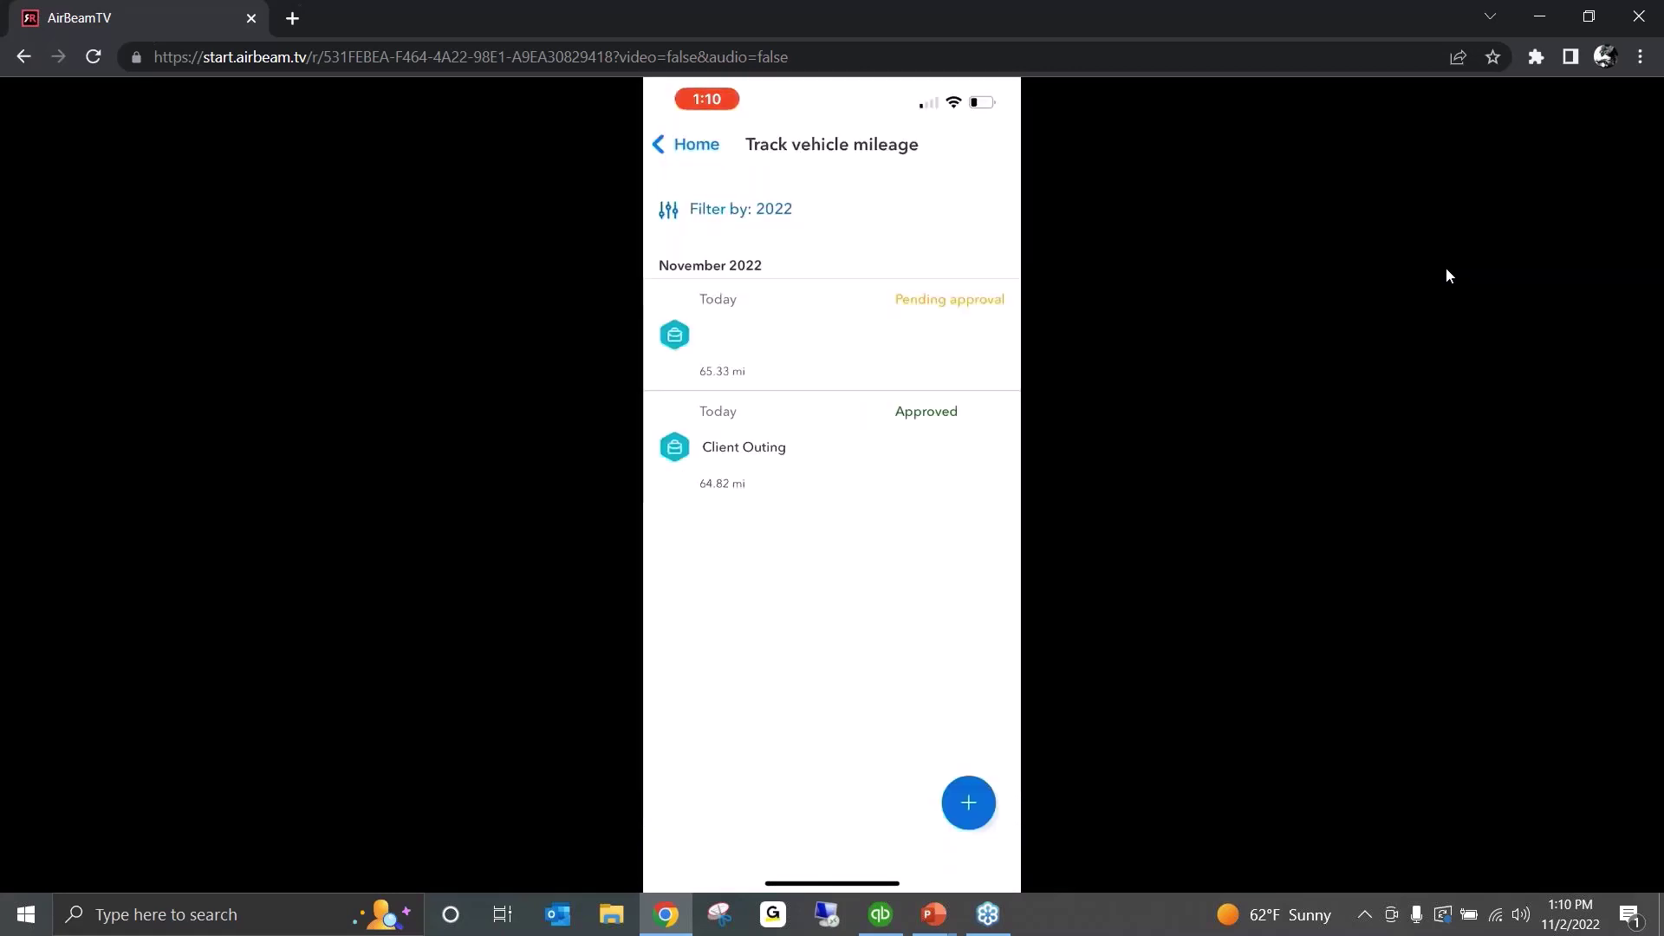
- Switch back to QuickBooks, refresh the pending mileage trips and open the trip ending in Cleveland for approval
{"action": "left_click", "coordinate": [884, 914]}
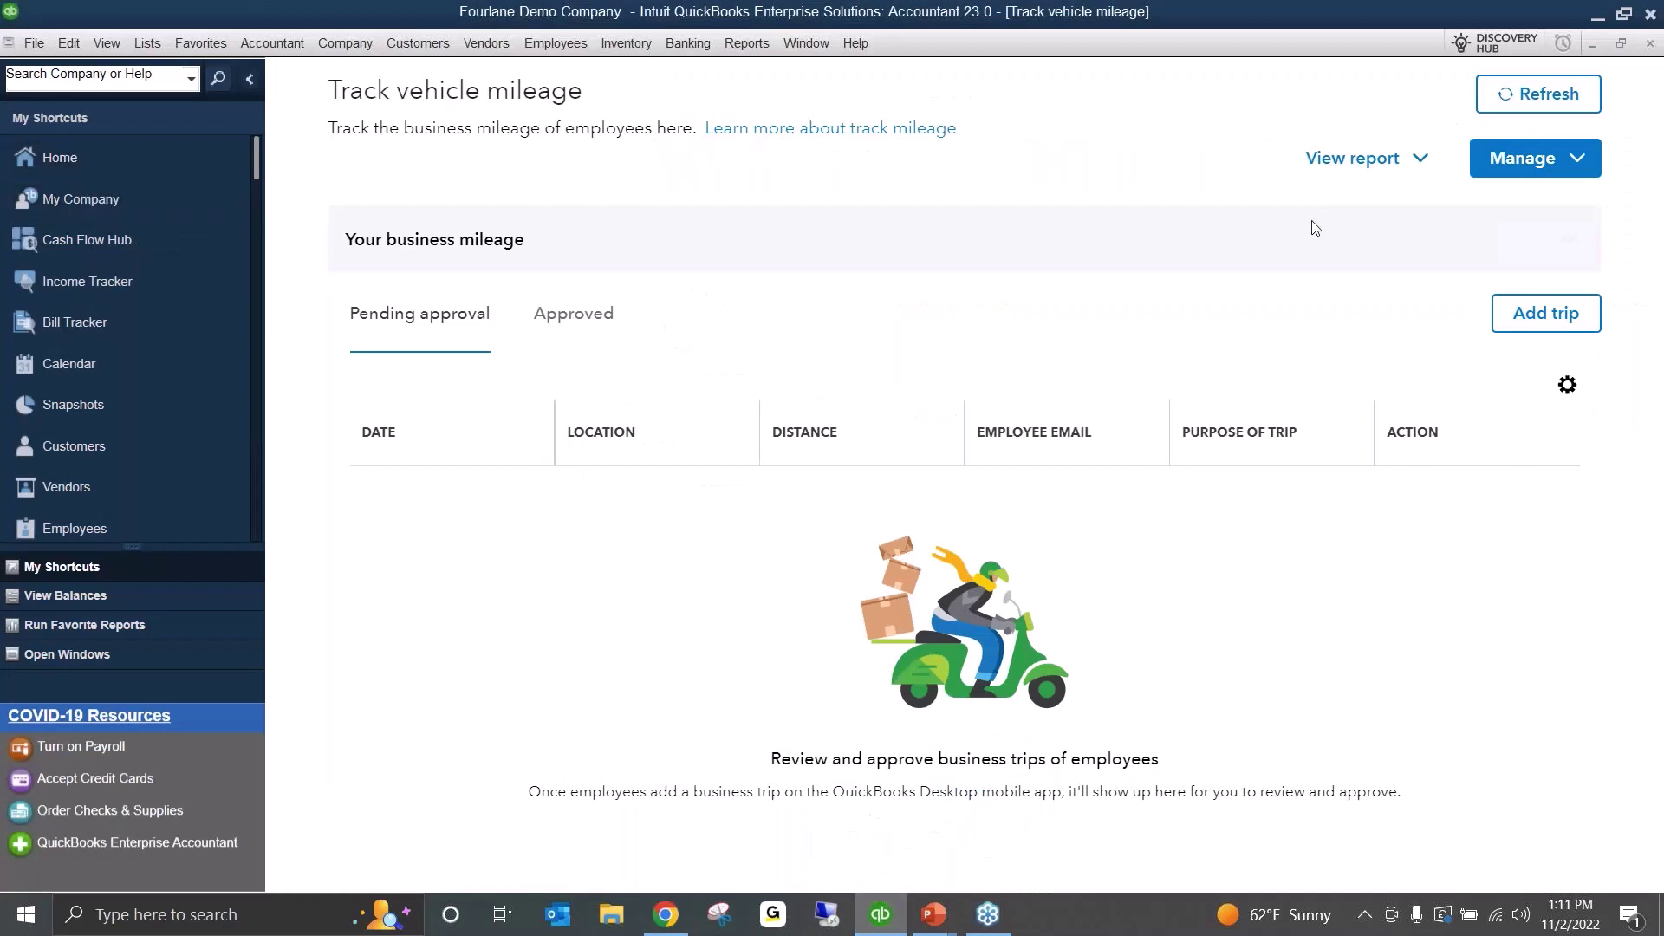
{"action": "left_click", "coordinate": [1545, 105]}
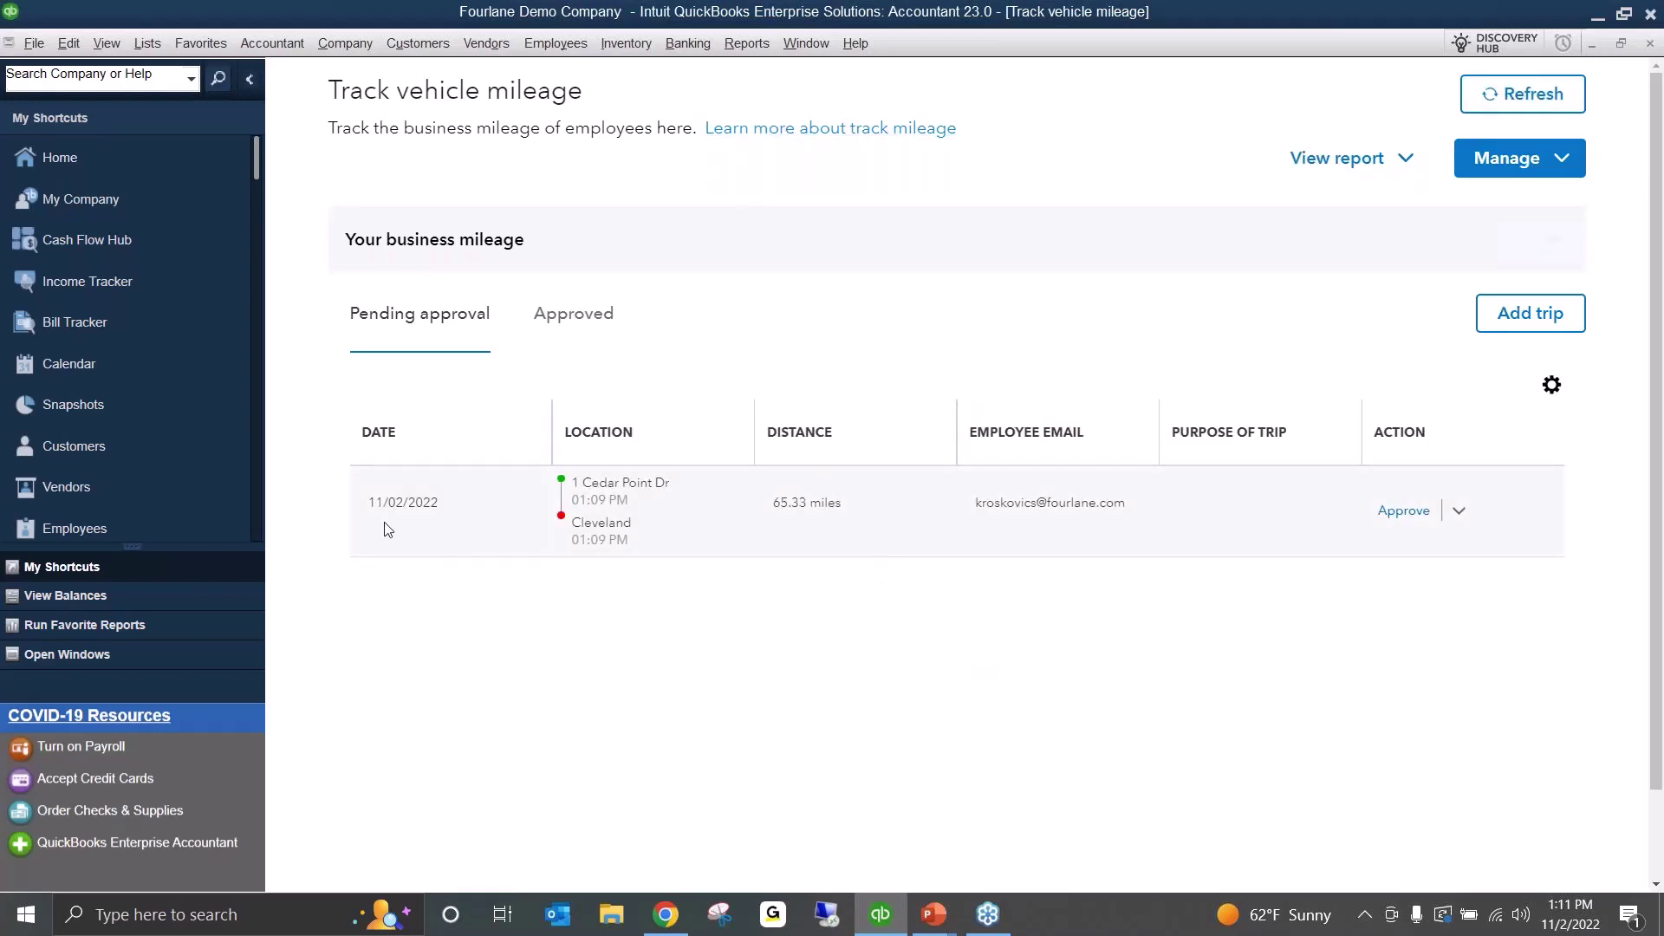
{"action": "left_click", "coordinate": [1461, 513]}
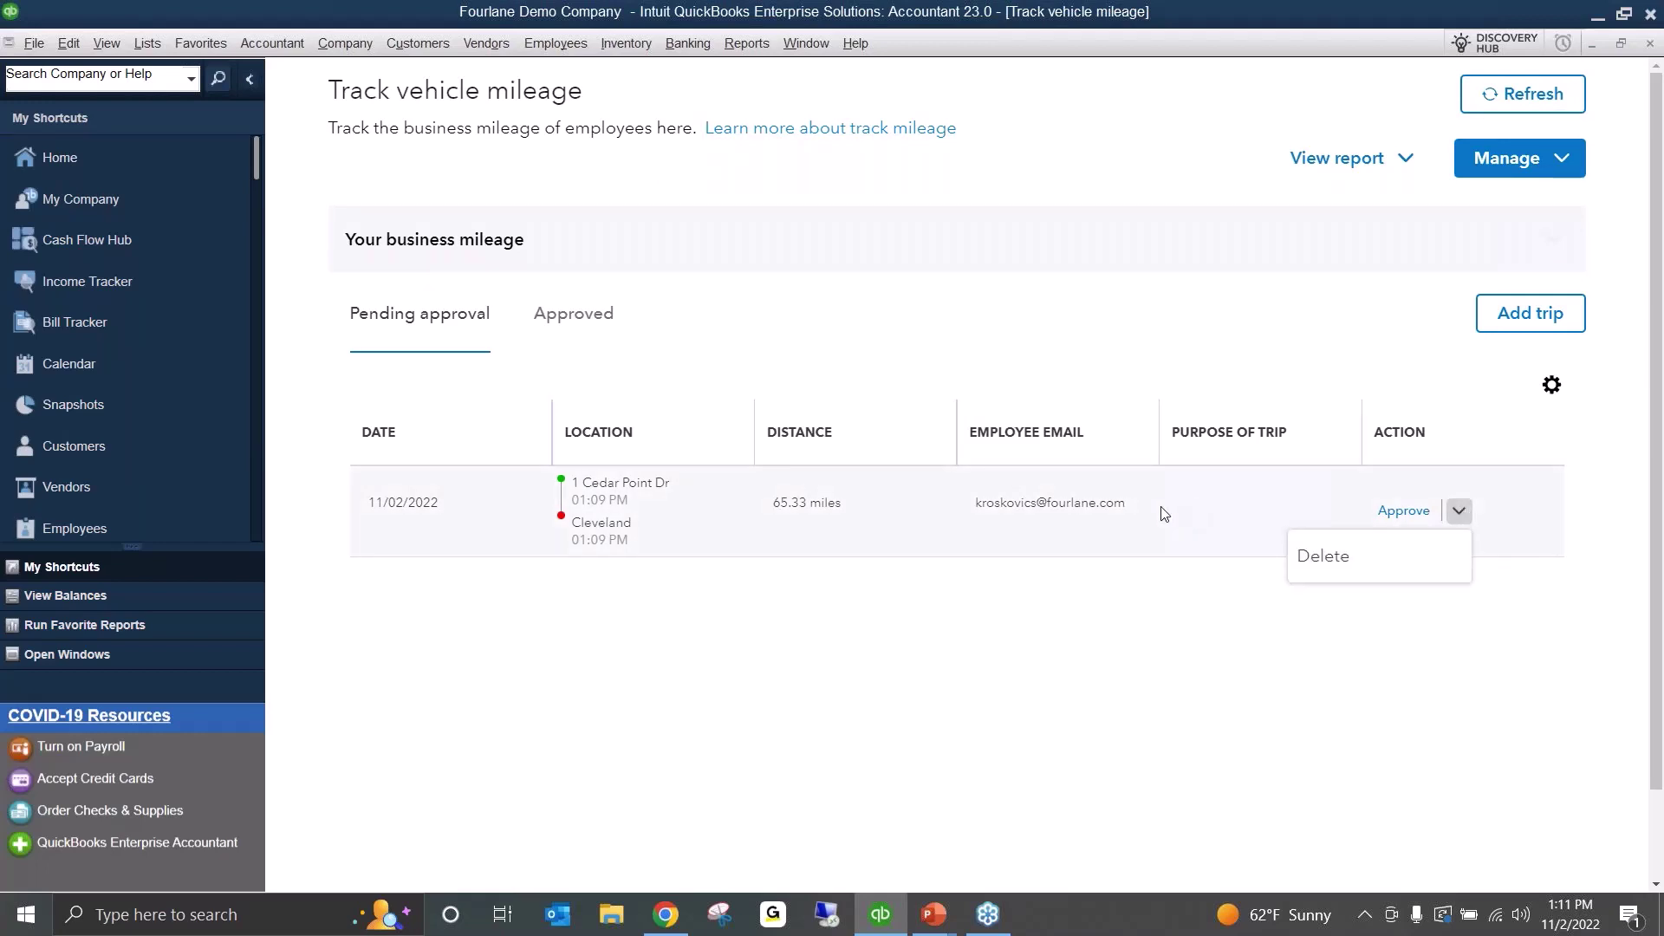
{"action": "left_click", "coordinate": [1107, 518]}
{"action": "double_click", "coordinate": [1061, 505]}
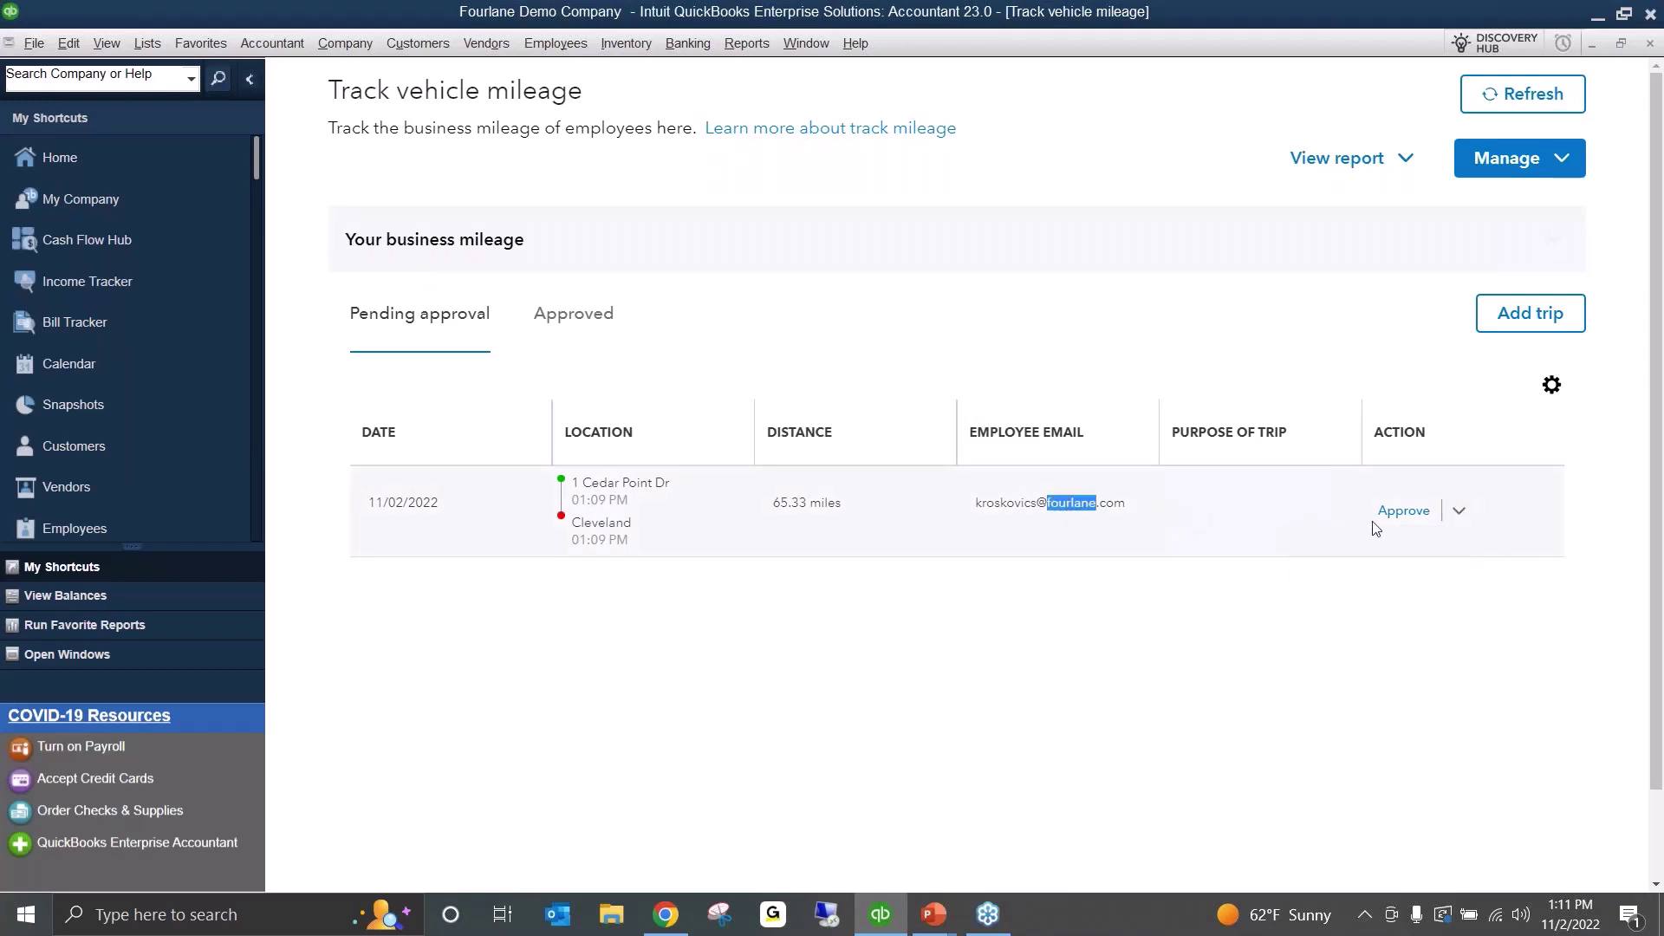
{"action": "left_click", "coordinate": [1426, 513]}
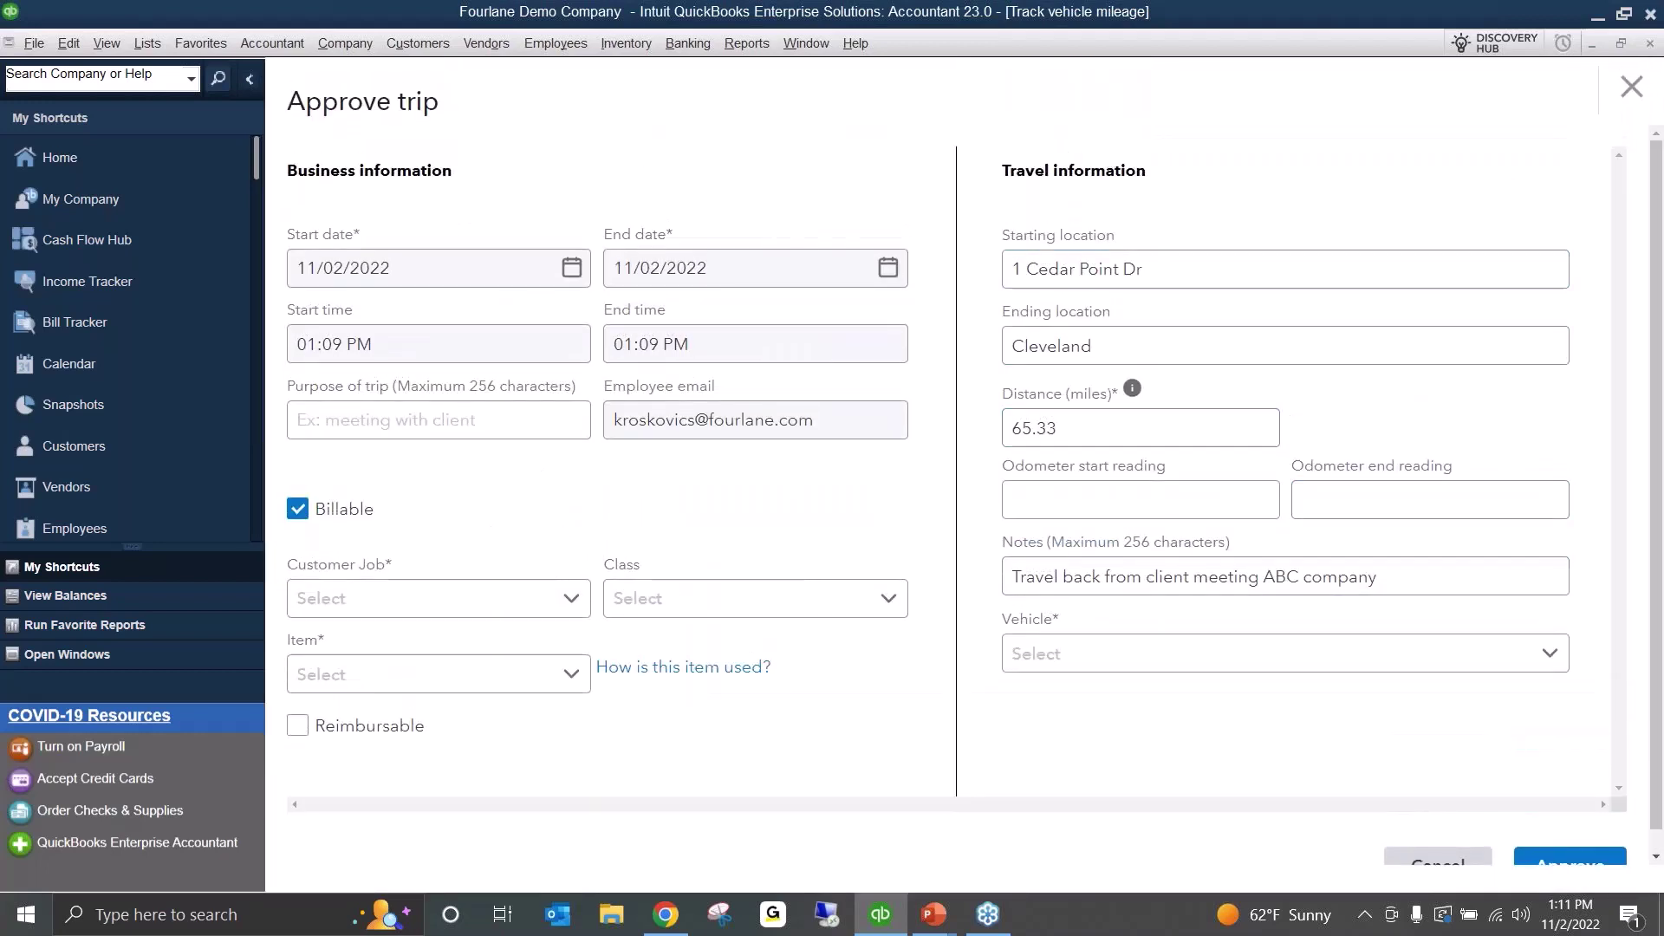
- Bill the trip to the customer ABCD Company using the Mileage item
{"action": "left_click", "coordinate": [436, 606]}
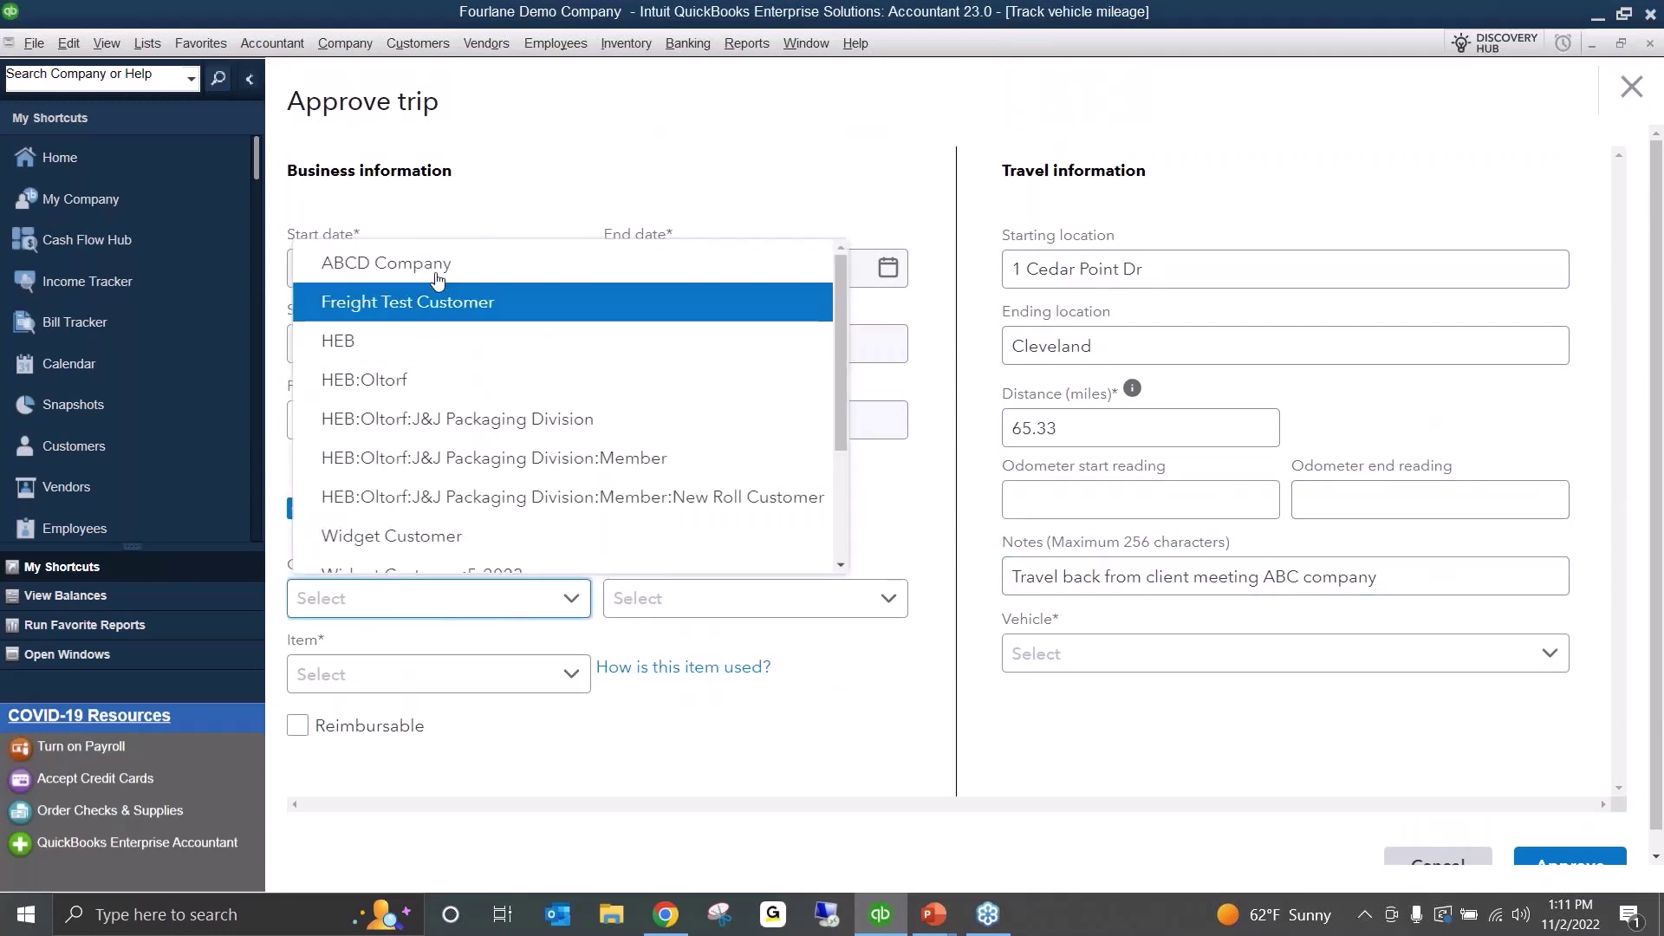
{"action": "left_click", "coordinate": [400, 263]}
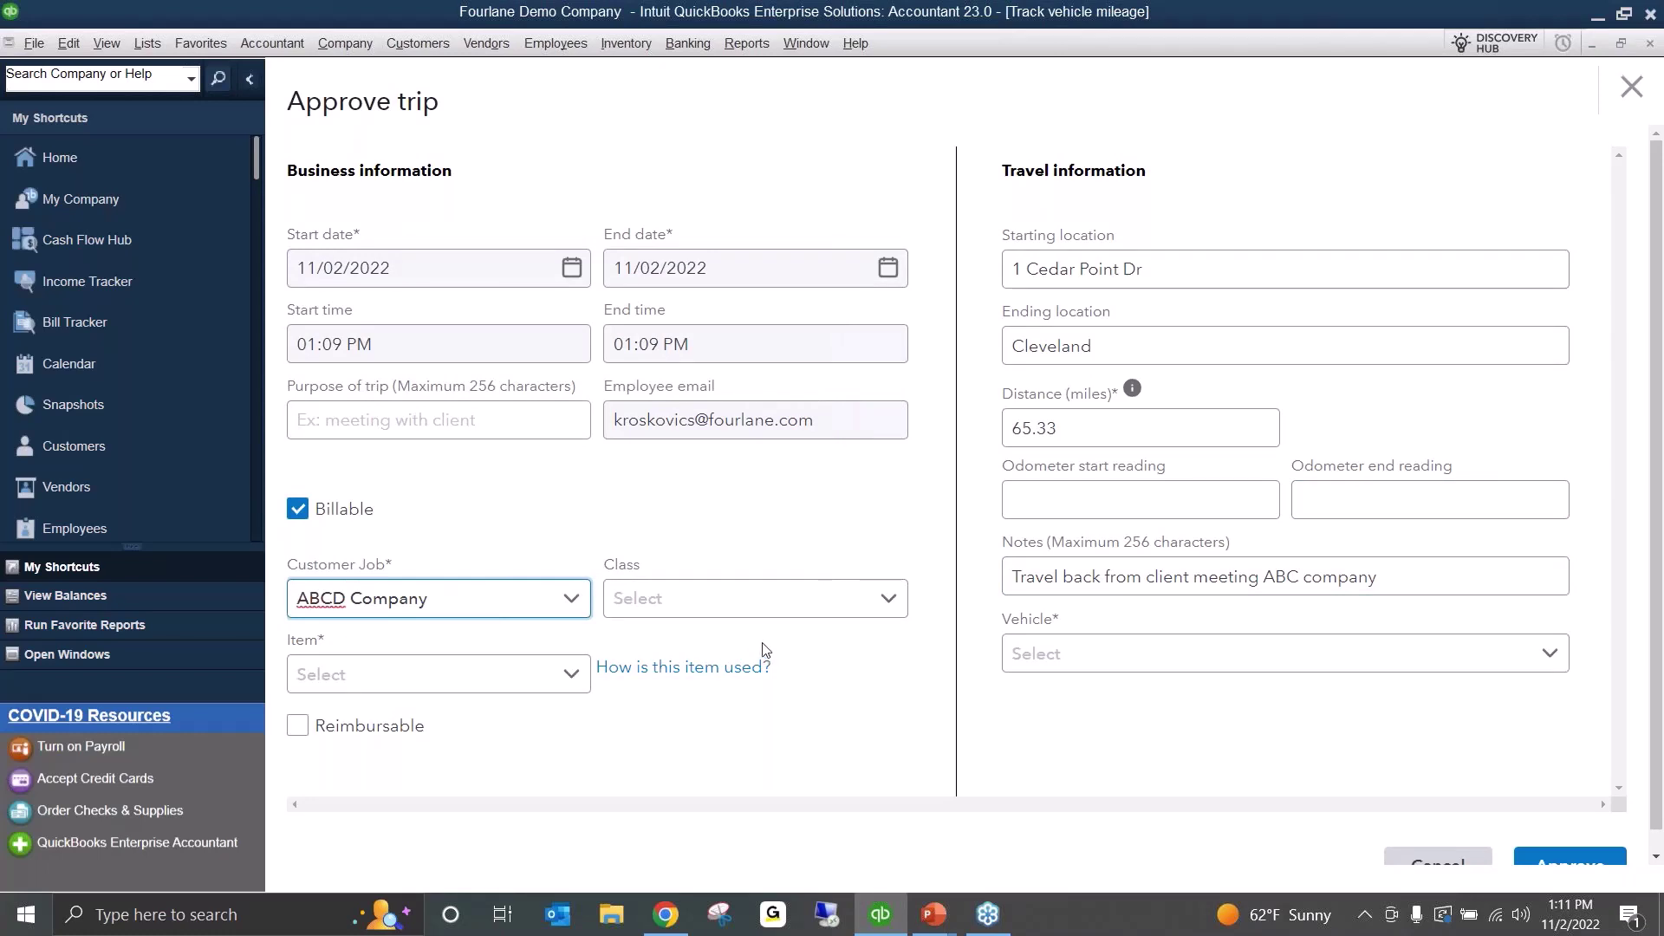
{"action": "left_click", "coordinate": [370, 689]}
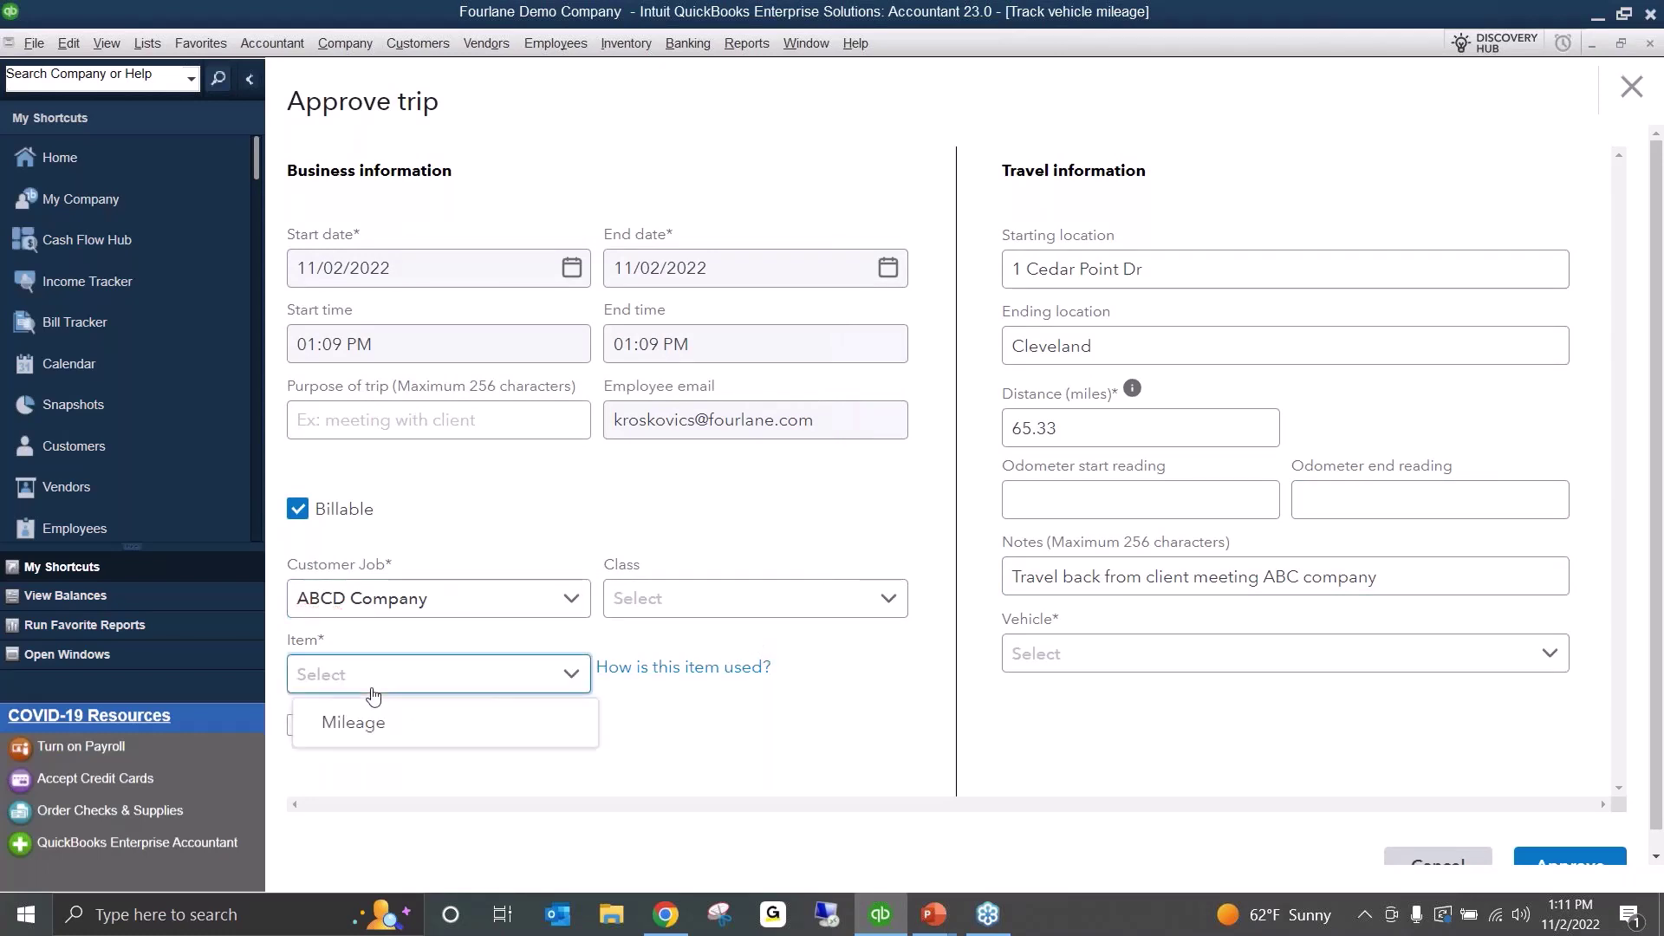
{"action": "left_click", "coordinate": [379, 727]}
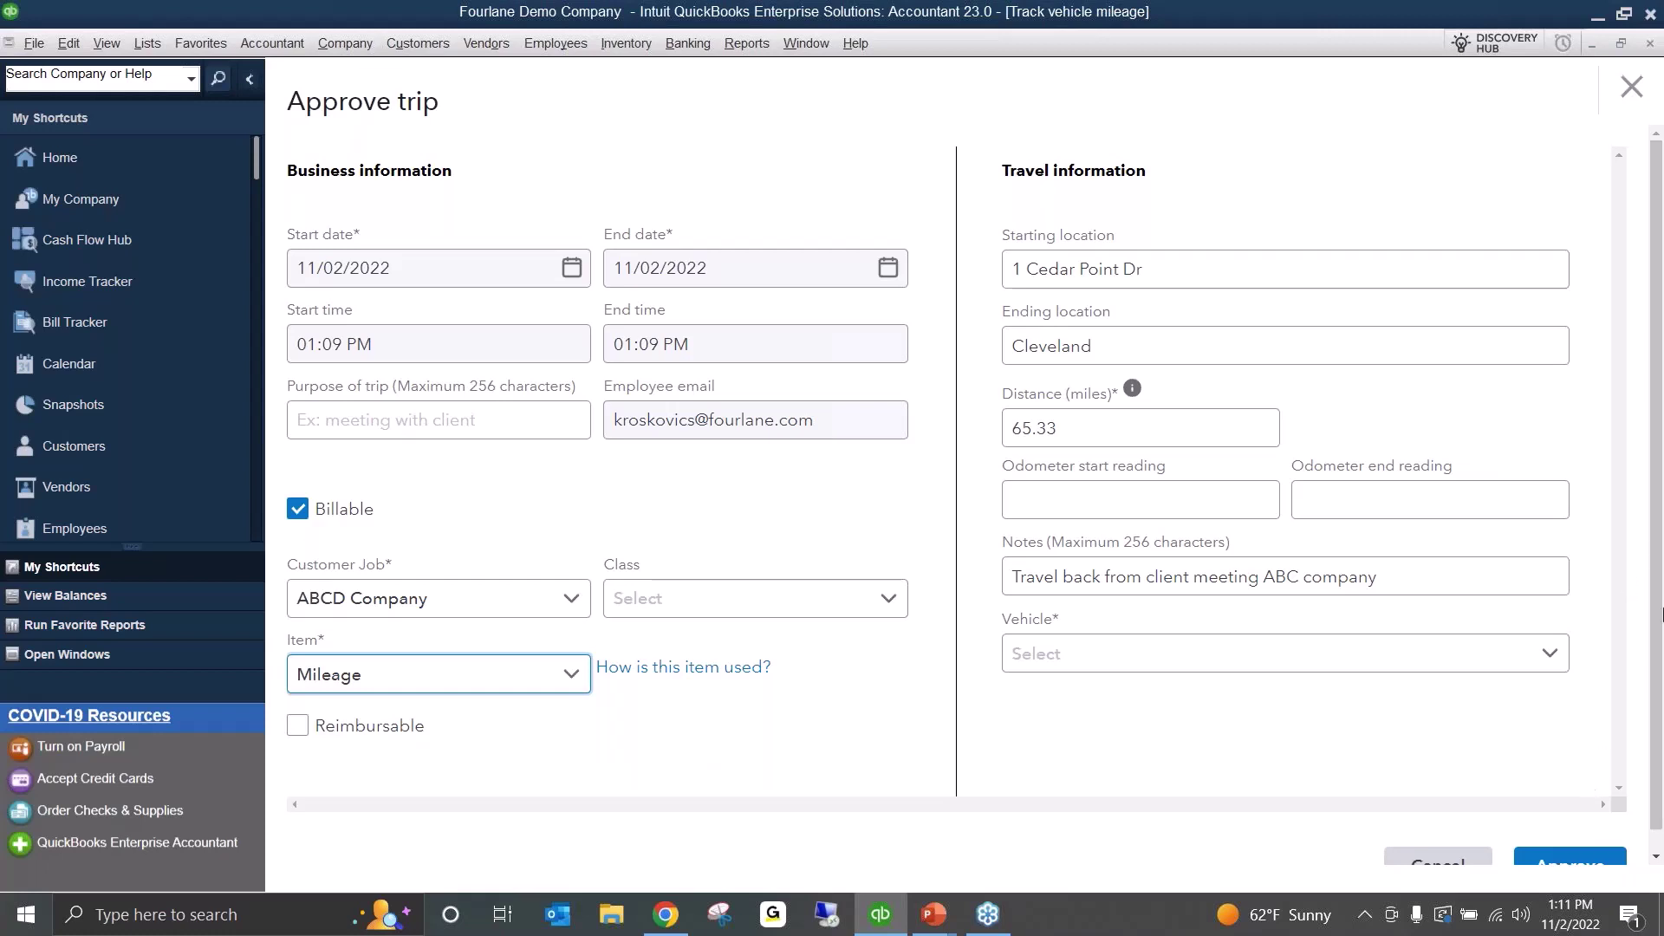
- Assign the 2023 Jeep Wagoneer as the vehicle and approve the trip
{"action": "scroll", "coordinate": [1659, 598], "scroll_direction": "down", "scroll_amount": 1}
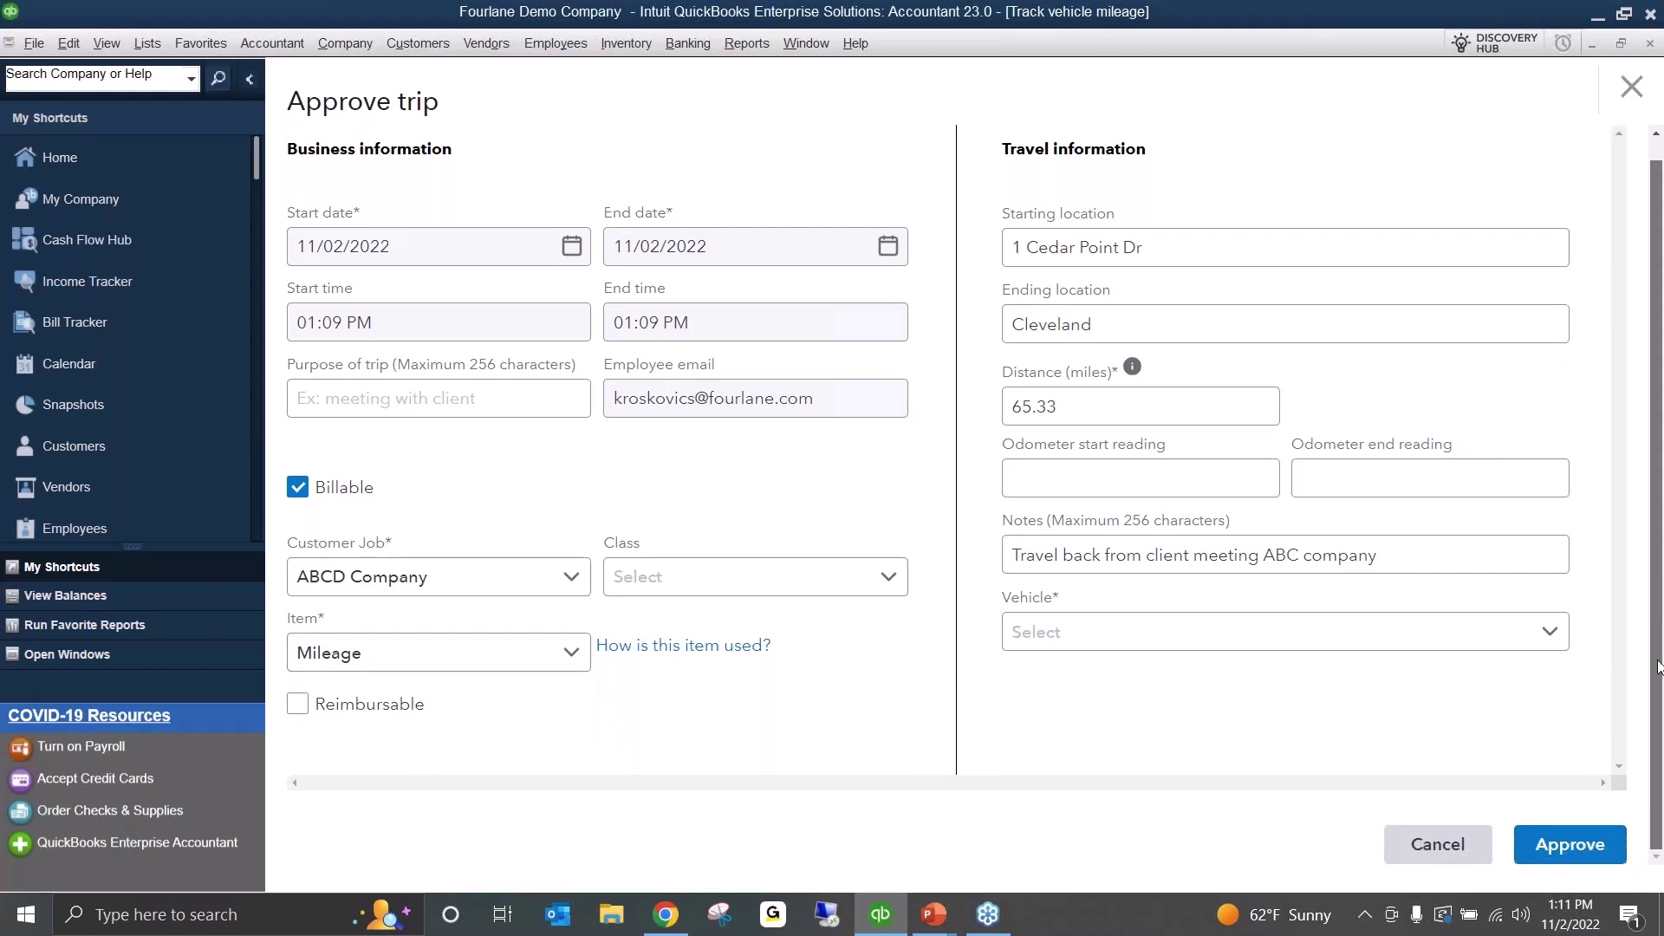
{"action": "left_click", "coordinate": [1571, 847]}
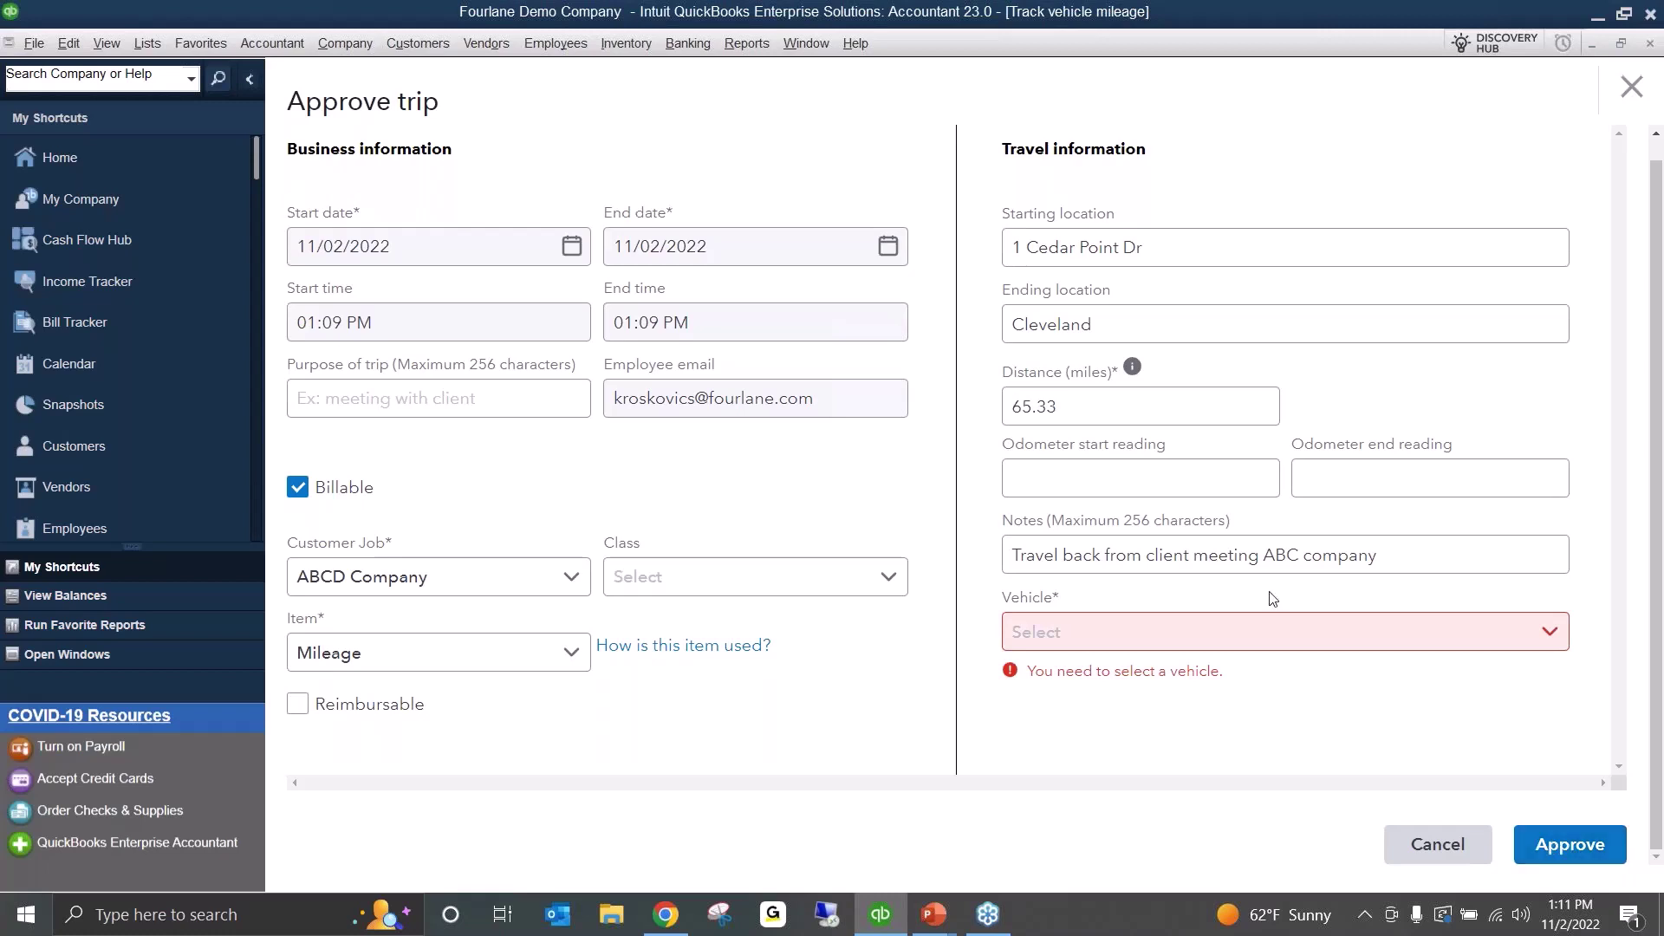
{"action": "left_click", "coordinate": [1171, 641]}
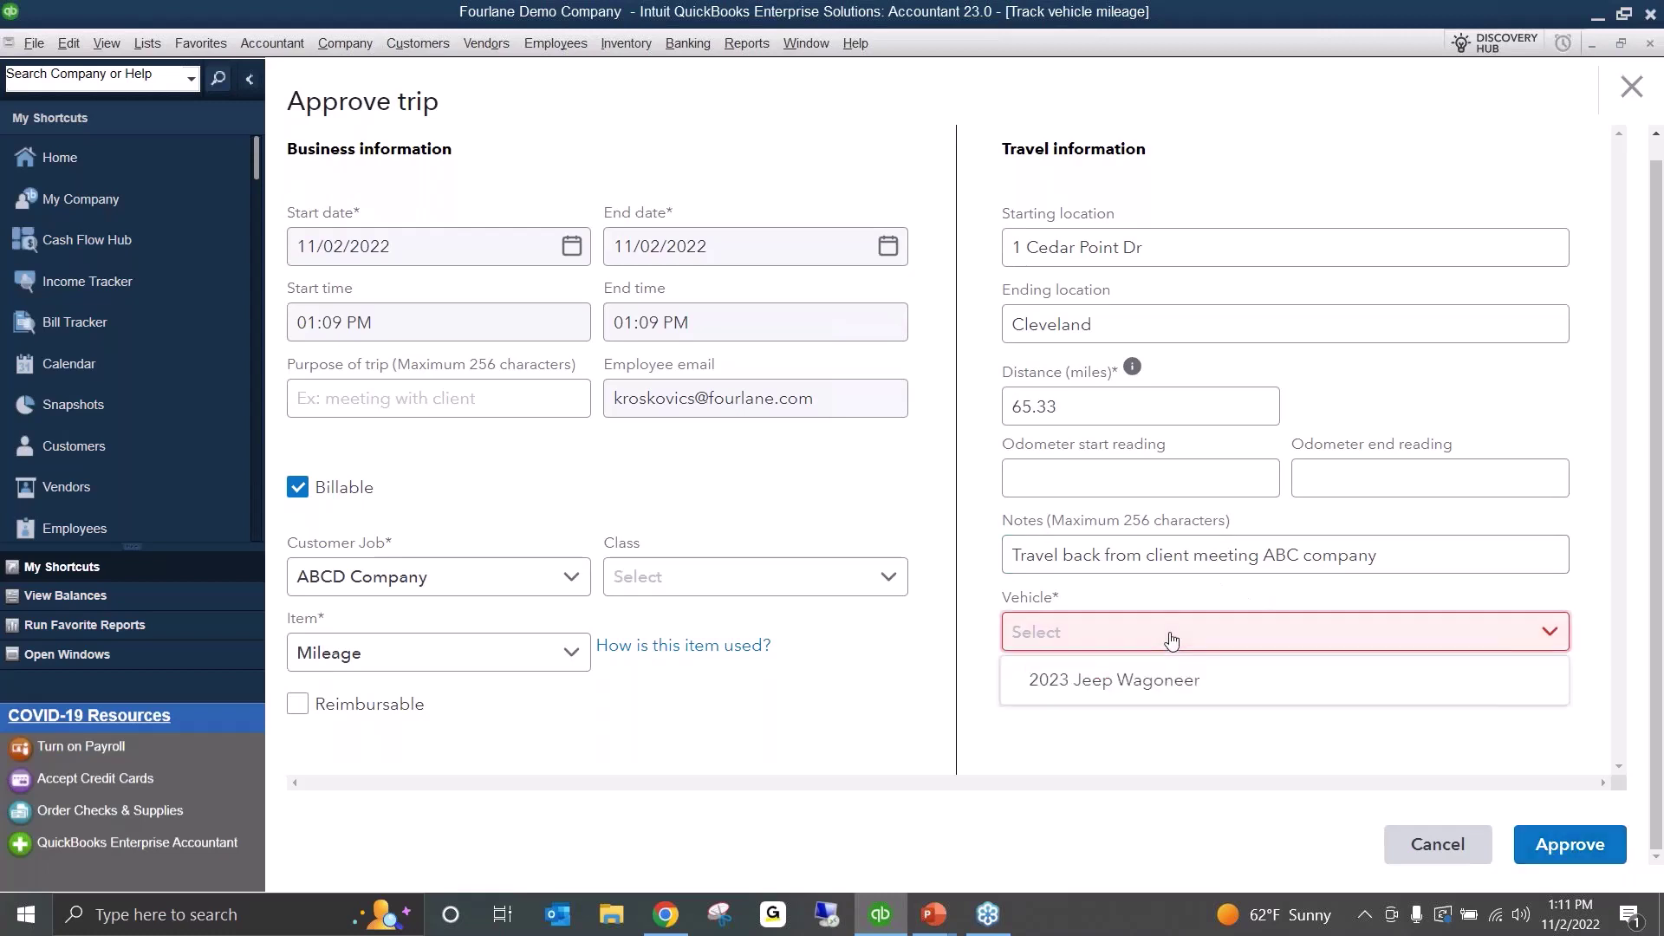
{"action": "left_click", "coordinate": [1088, 681]}
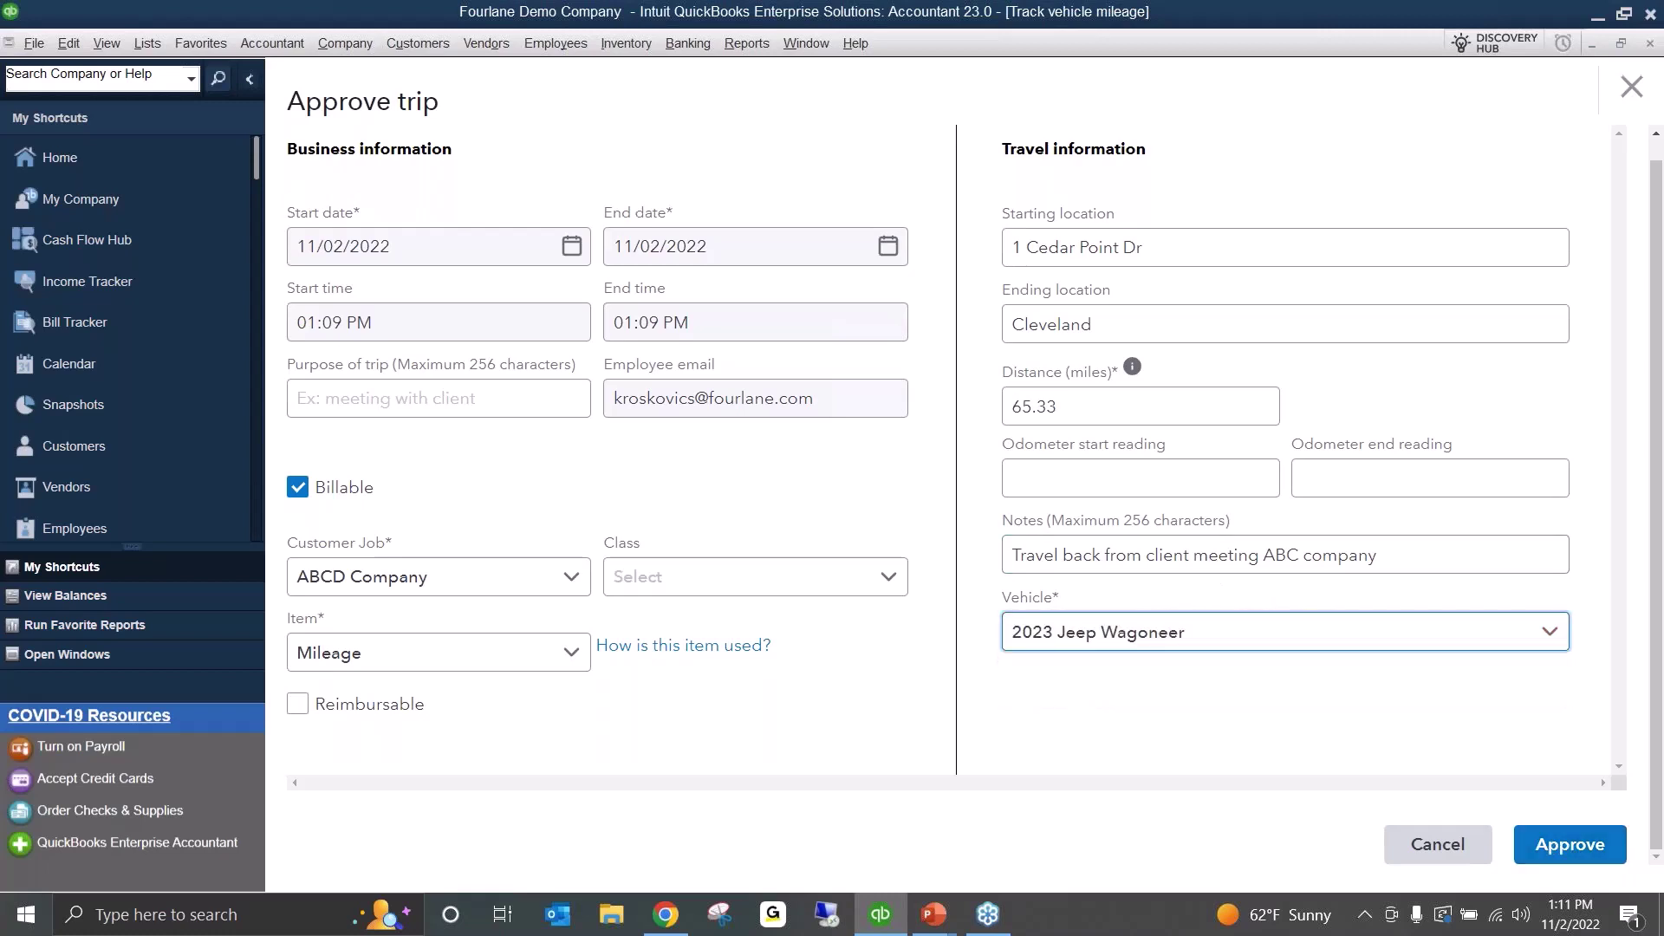
{"action": "left_click", "coordinate": [1572, 850]}
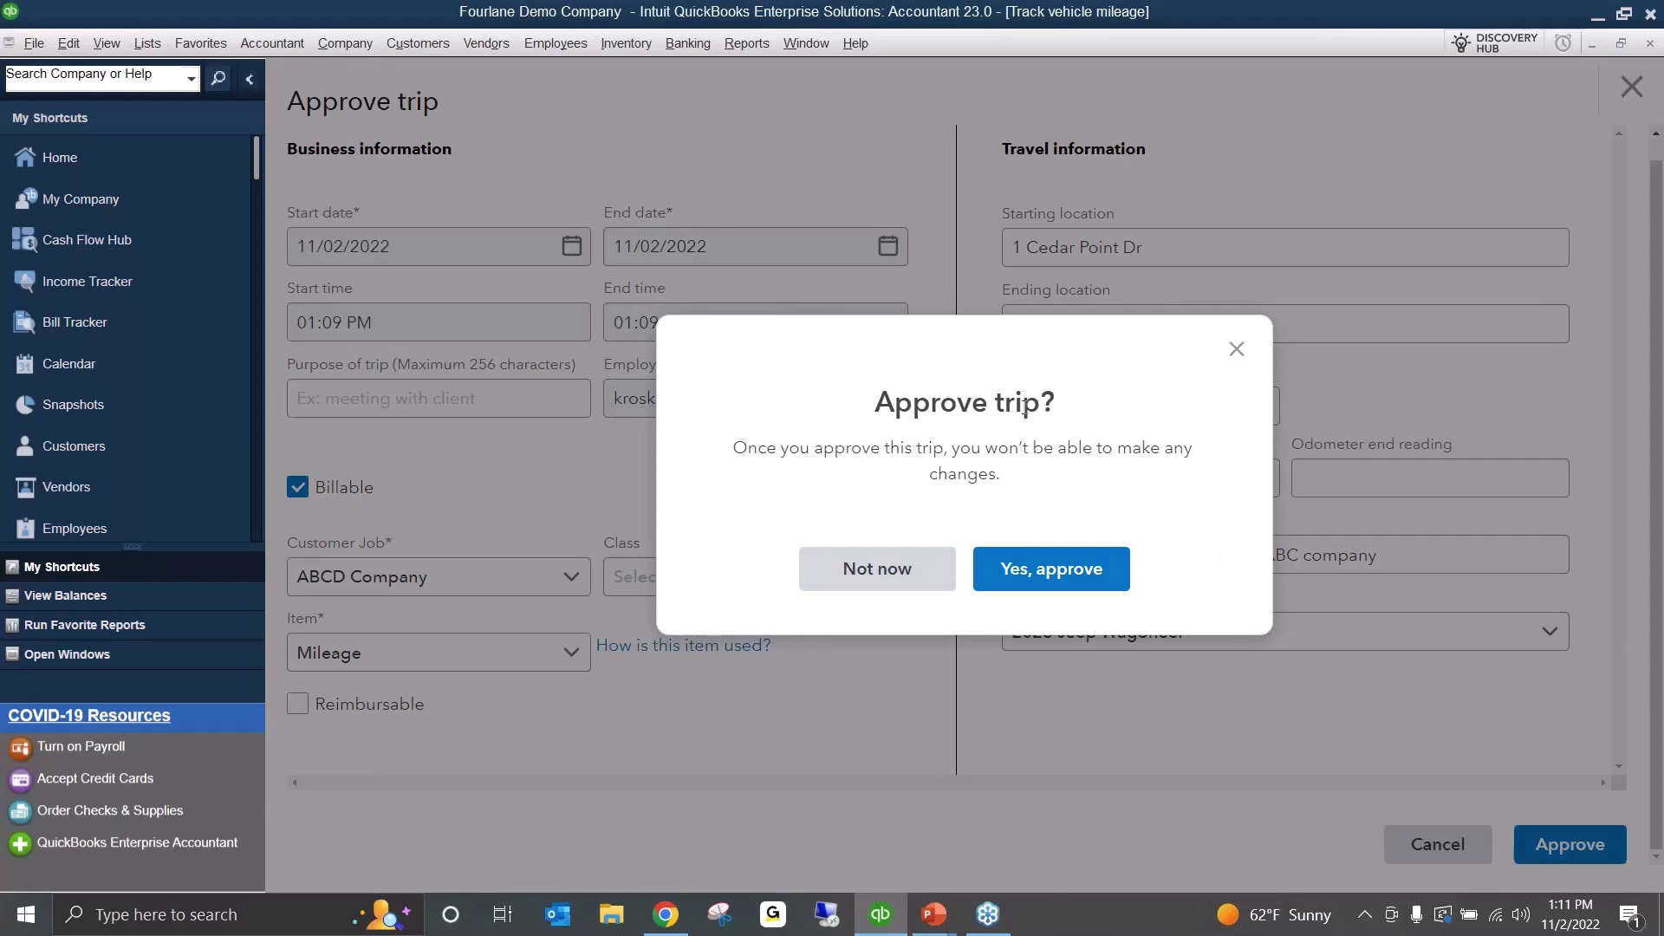
{"action": "left_click", "coordinate": [1059, 572]}
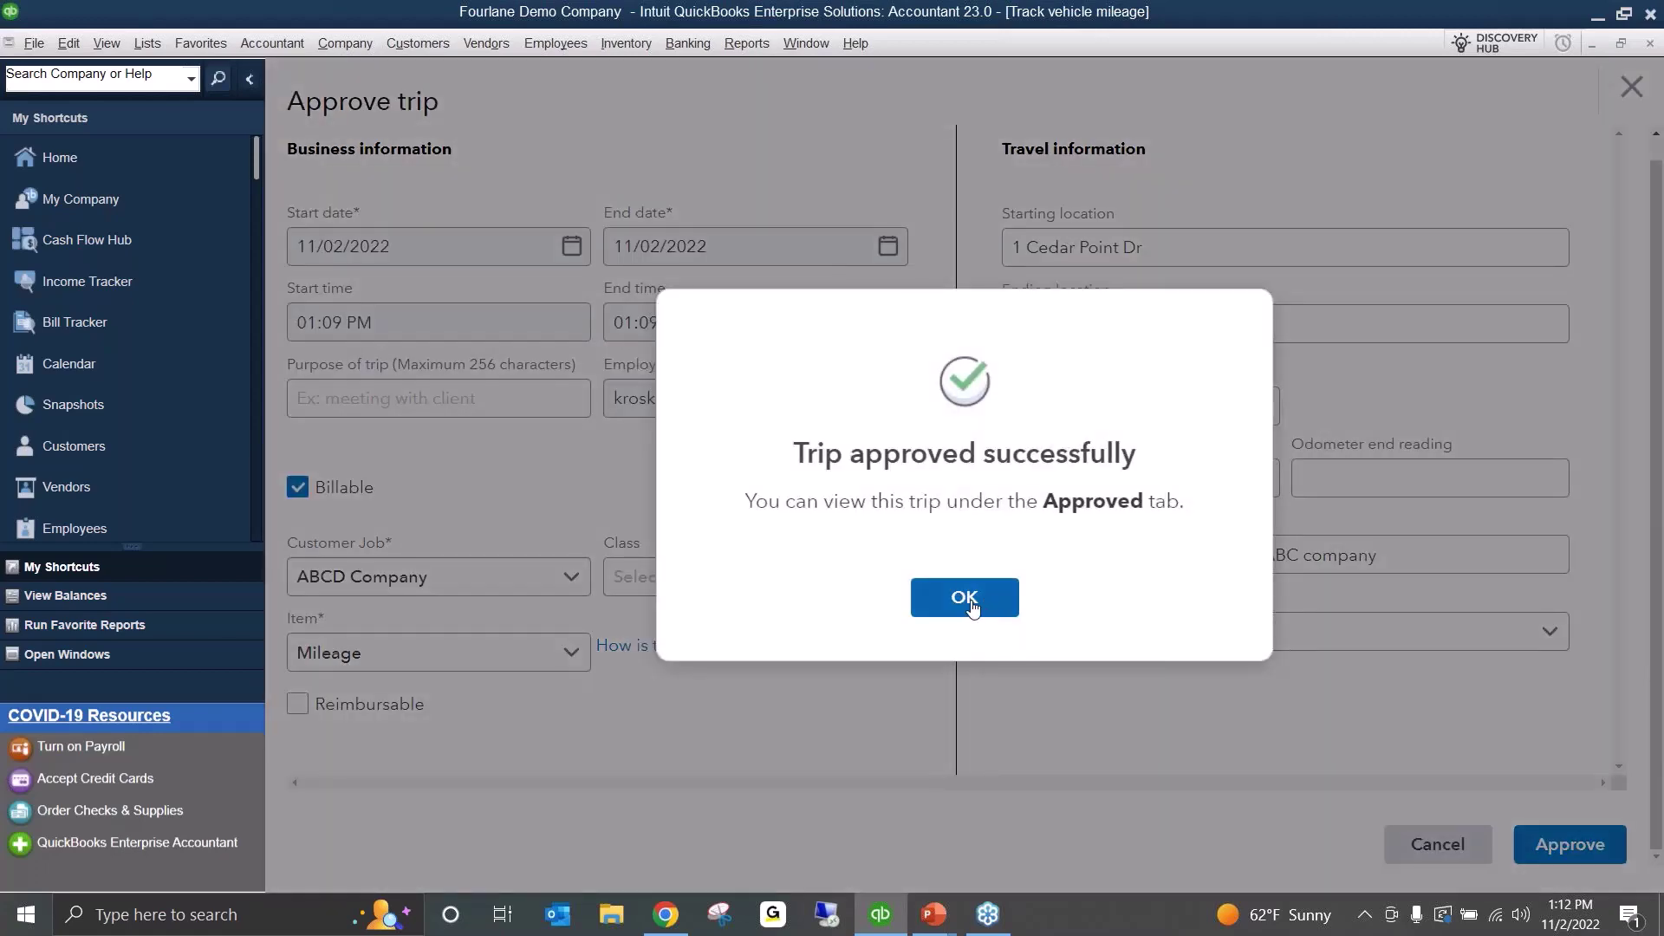
{"action": "left_click", "coordinate": [965, 598]}
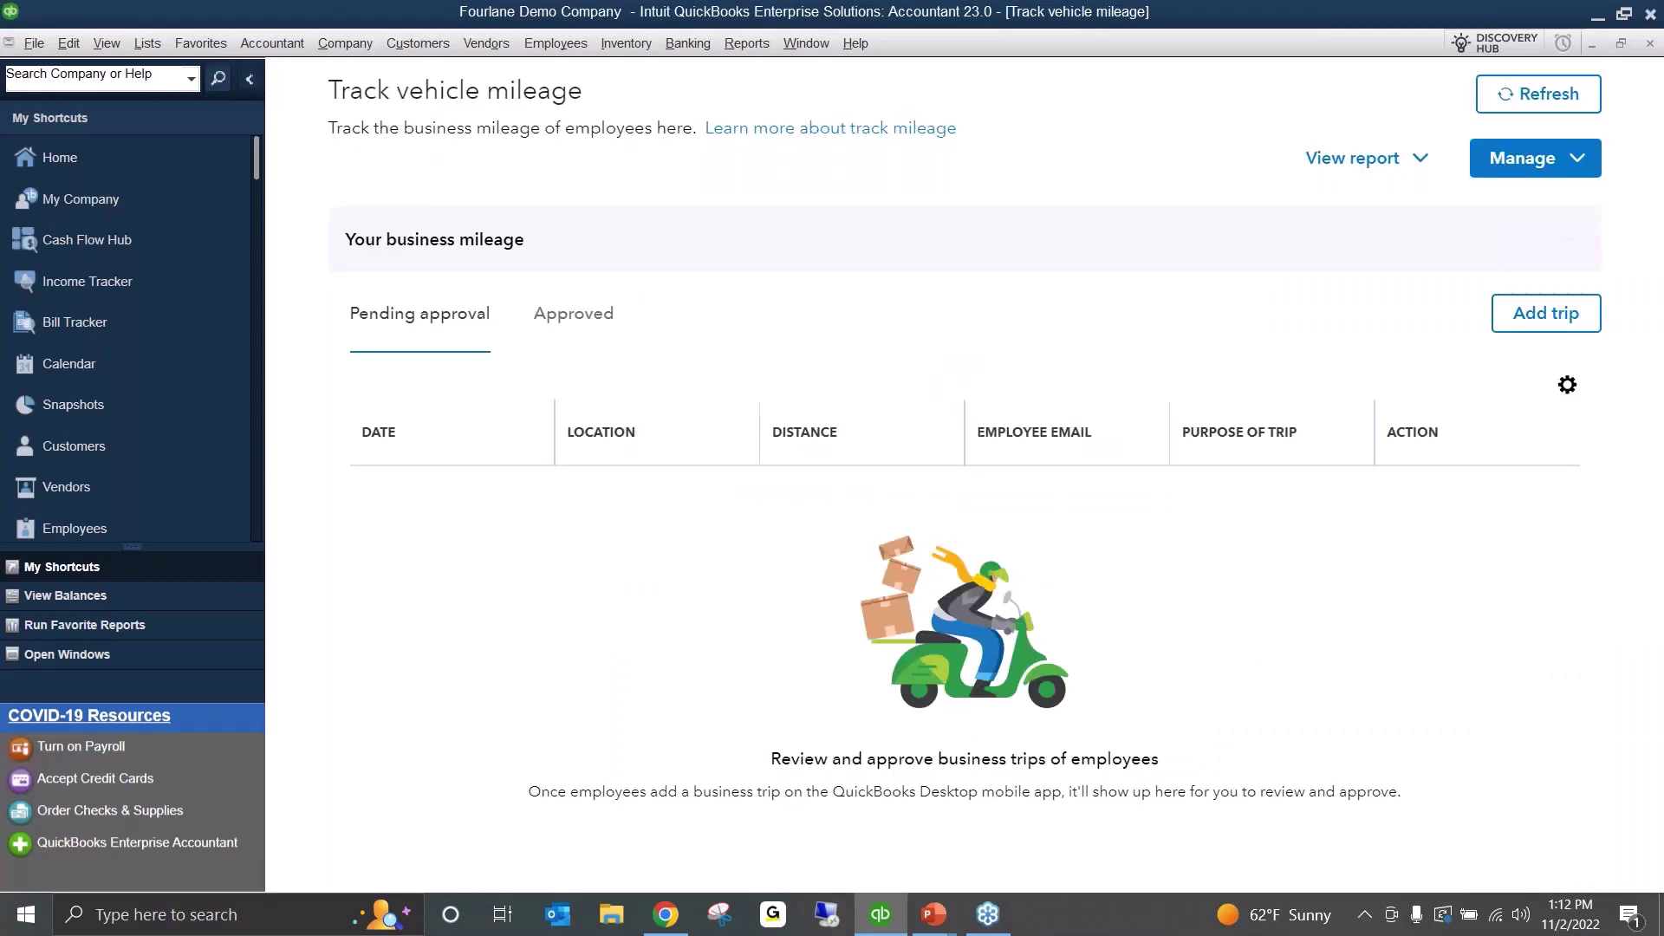
- Examine the details of the newly approved trip to Cleveland among the approved trips and close them
{"action": "left_click", "coordinate": [573, 316]}
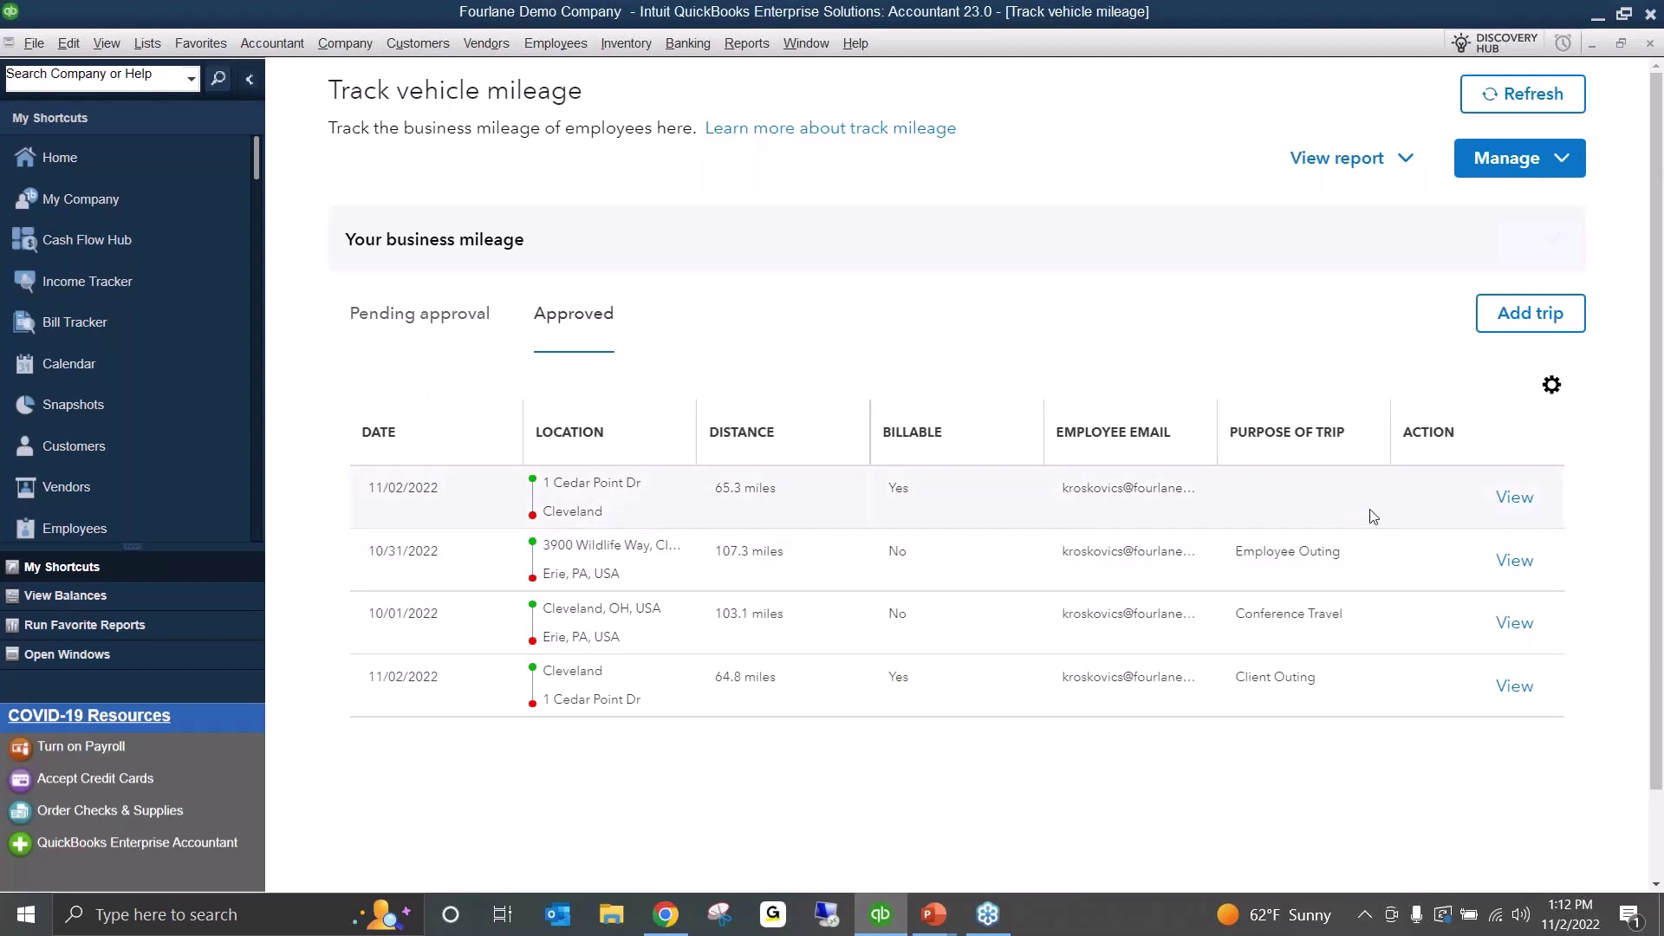
{"action": "left_click", "coordinate": [1525, 506]}
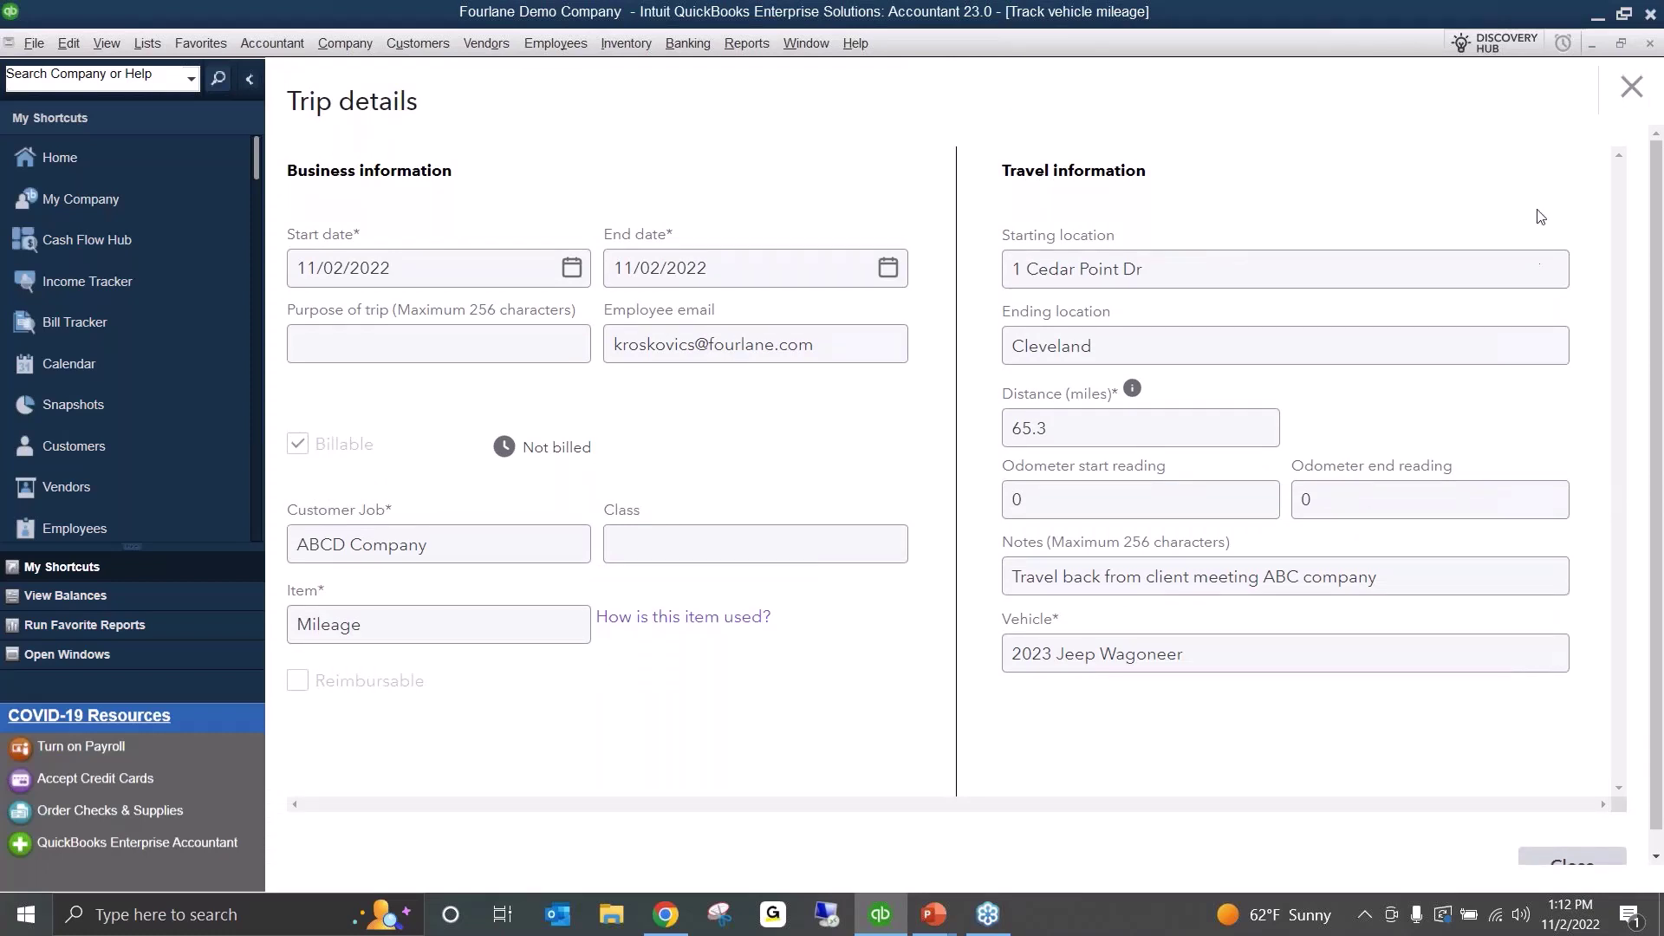
{"action": "left_click", "coordinate": [1621, 92]}
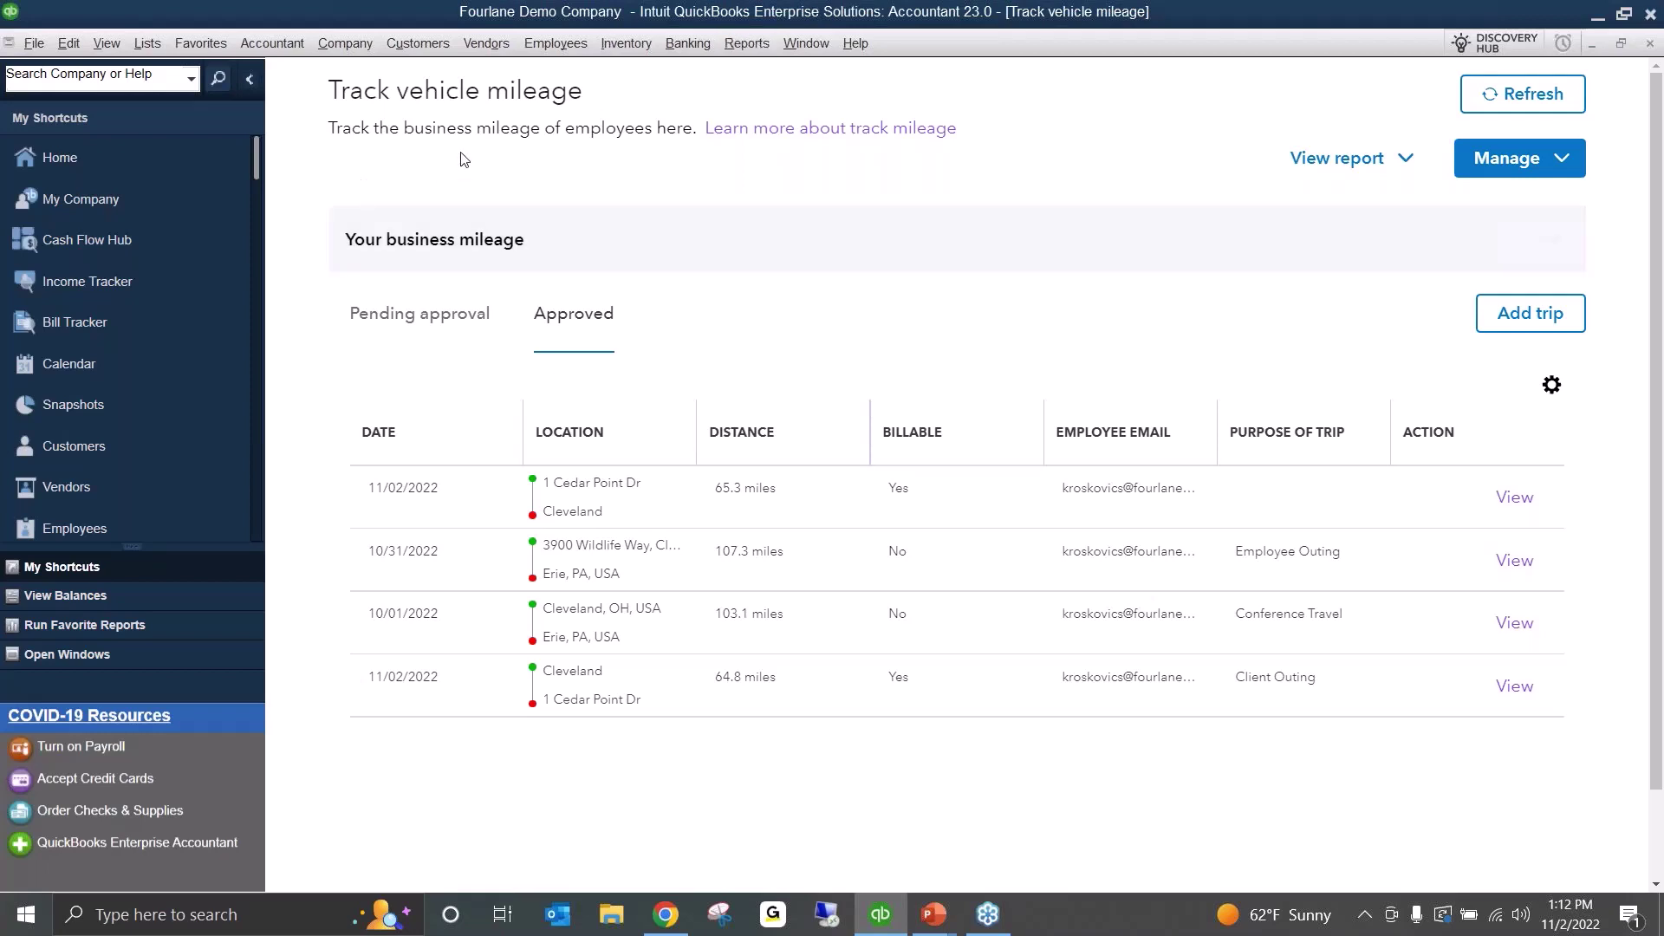
- Look at which mileage reports the vehicle mileage page offers and close the page
{"action": "left_click", "coordinate": [1374, 165]}
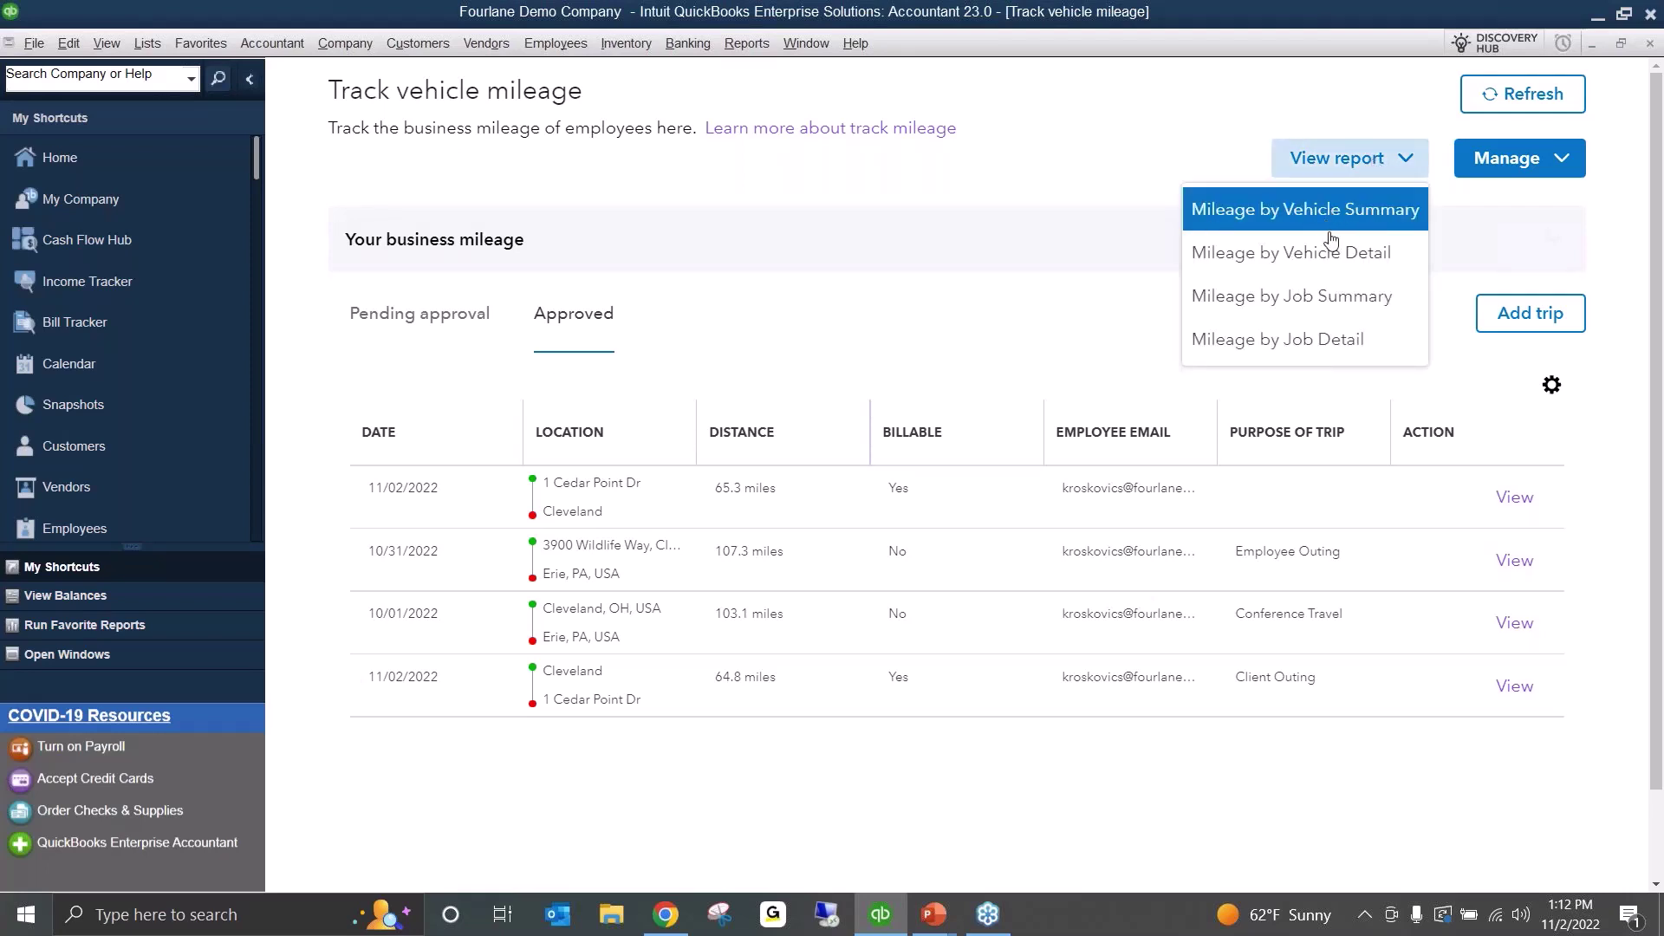
{"action": "left_click", "coordinate": [1171, 122]}
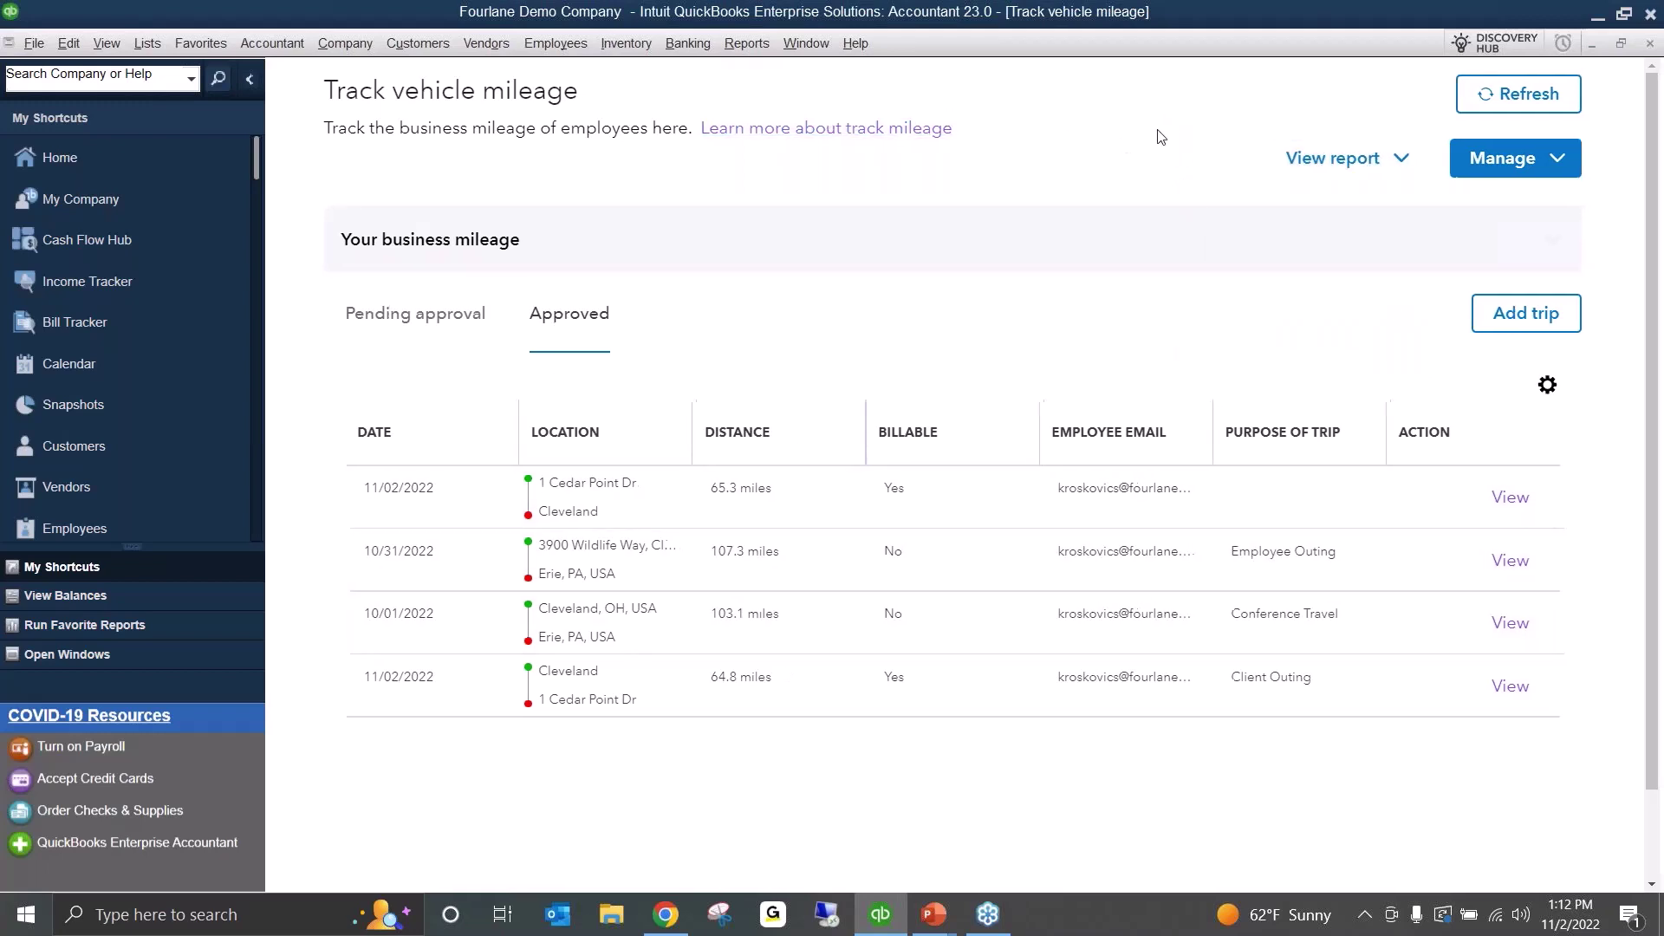
{"action": "key", "text": "Escape"}
- Open the Mileage by Vehicle Summary report and drill down into the mileage expense of the 2023 Jeep Wagoneer
{"action": "left_click", "coordinate": [735, 45]}
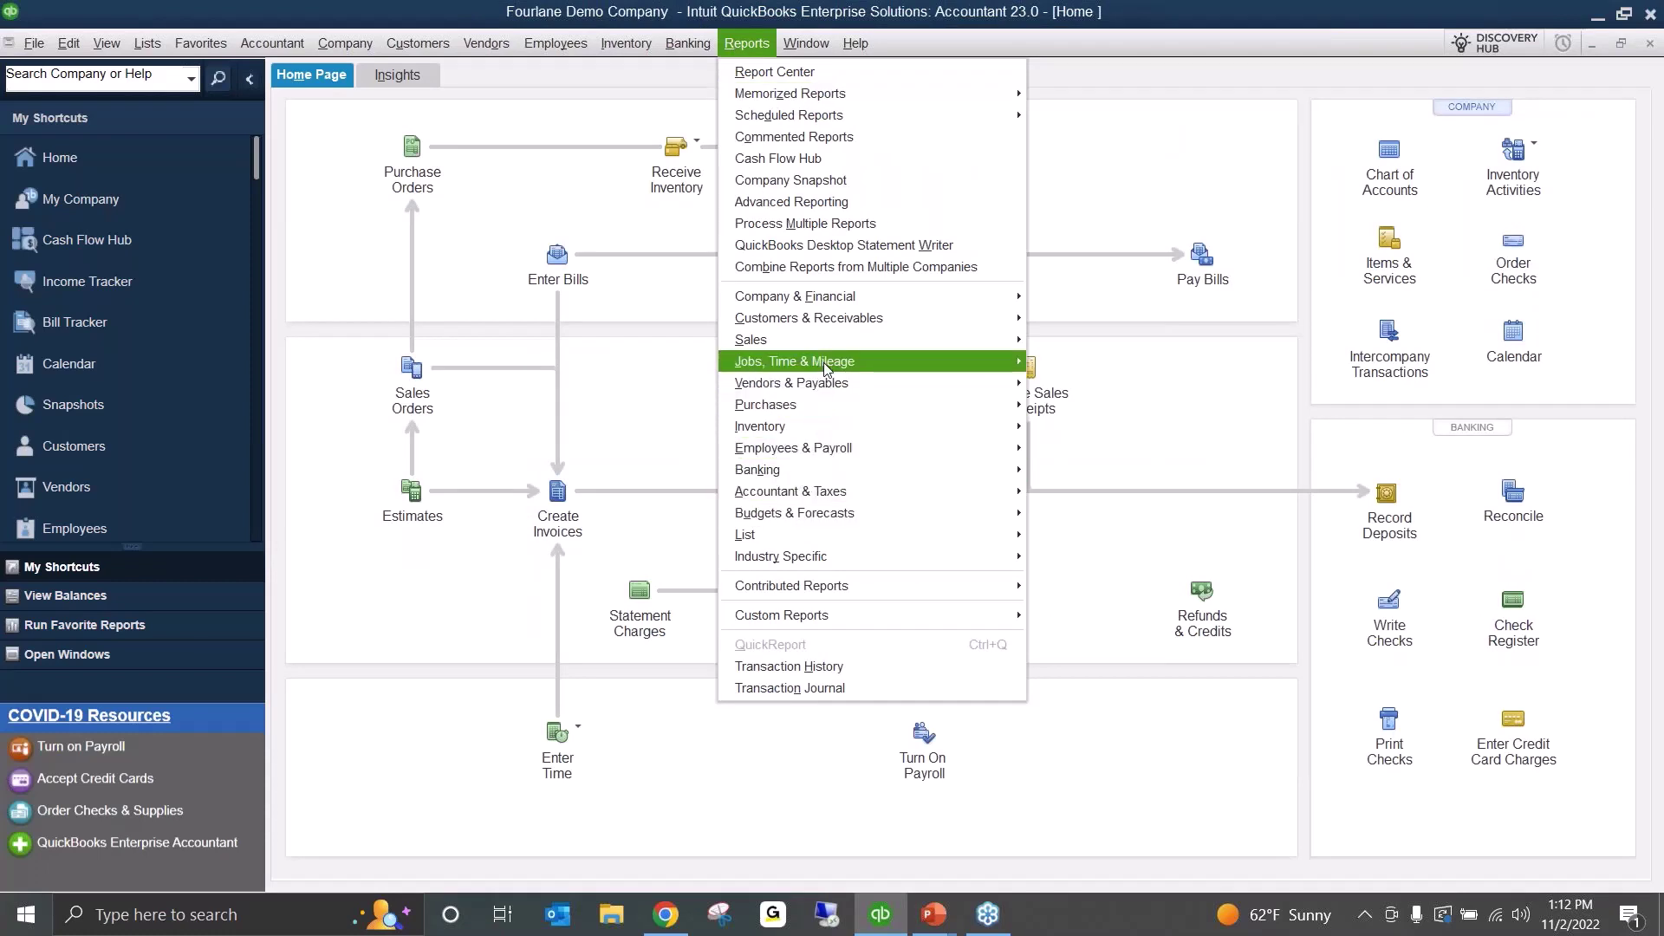
{"action": "mouse_move", "coordinate": [981, 368]}
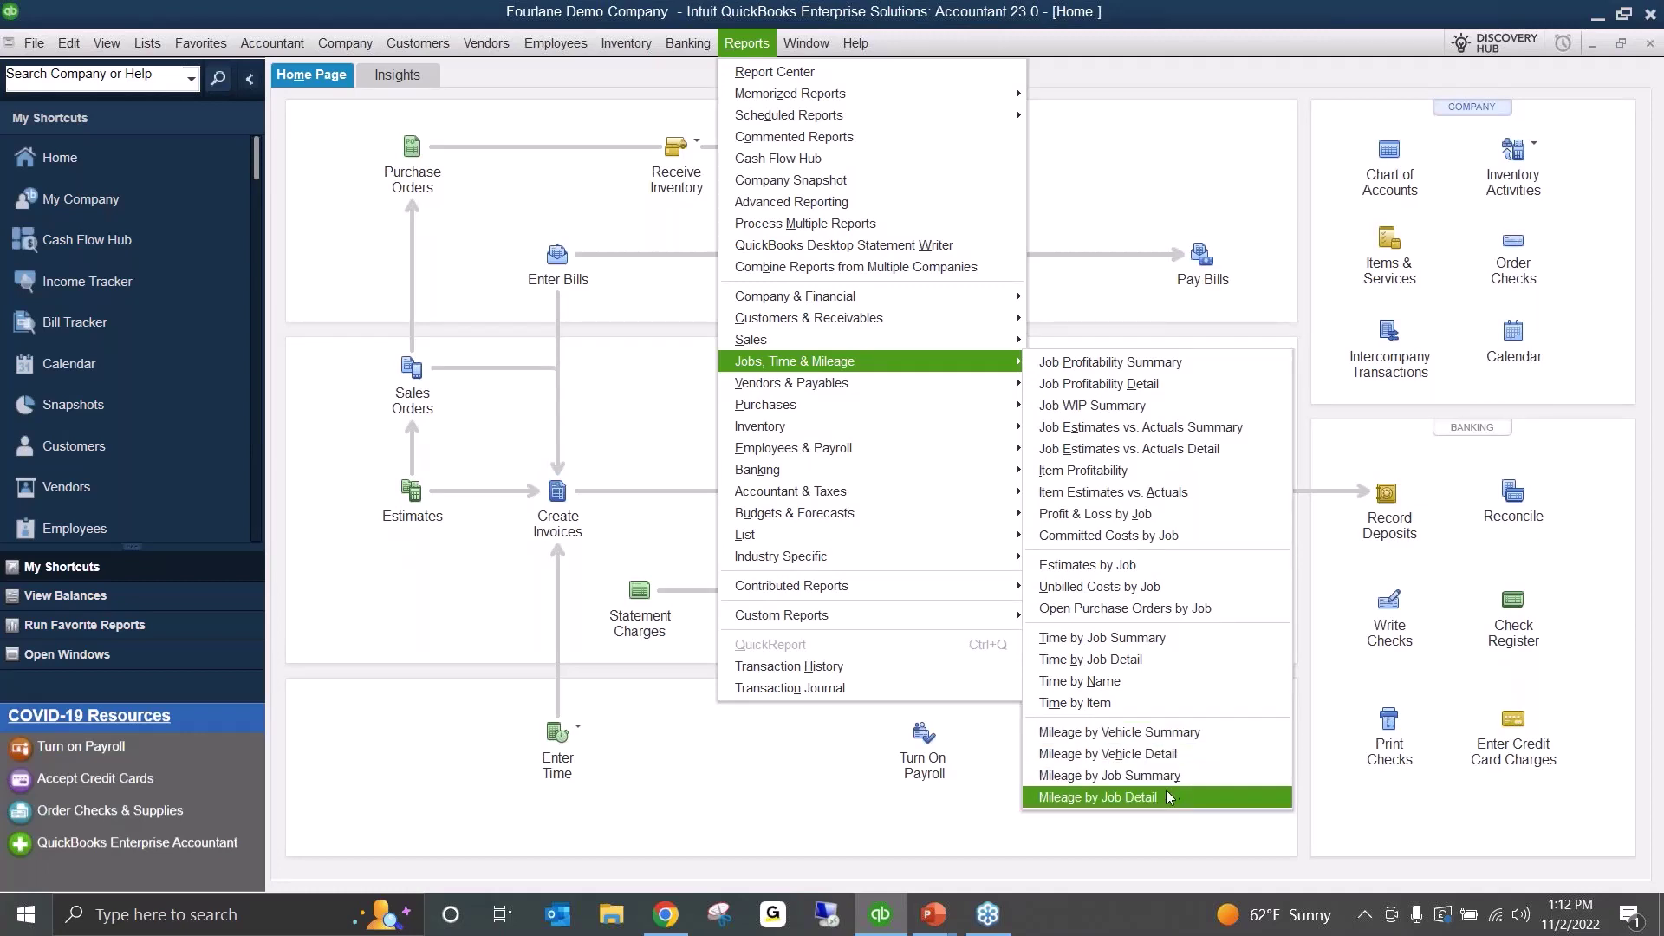
{"action": "left_click", "coordinate": [1138, 734]}
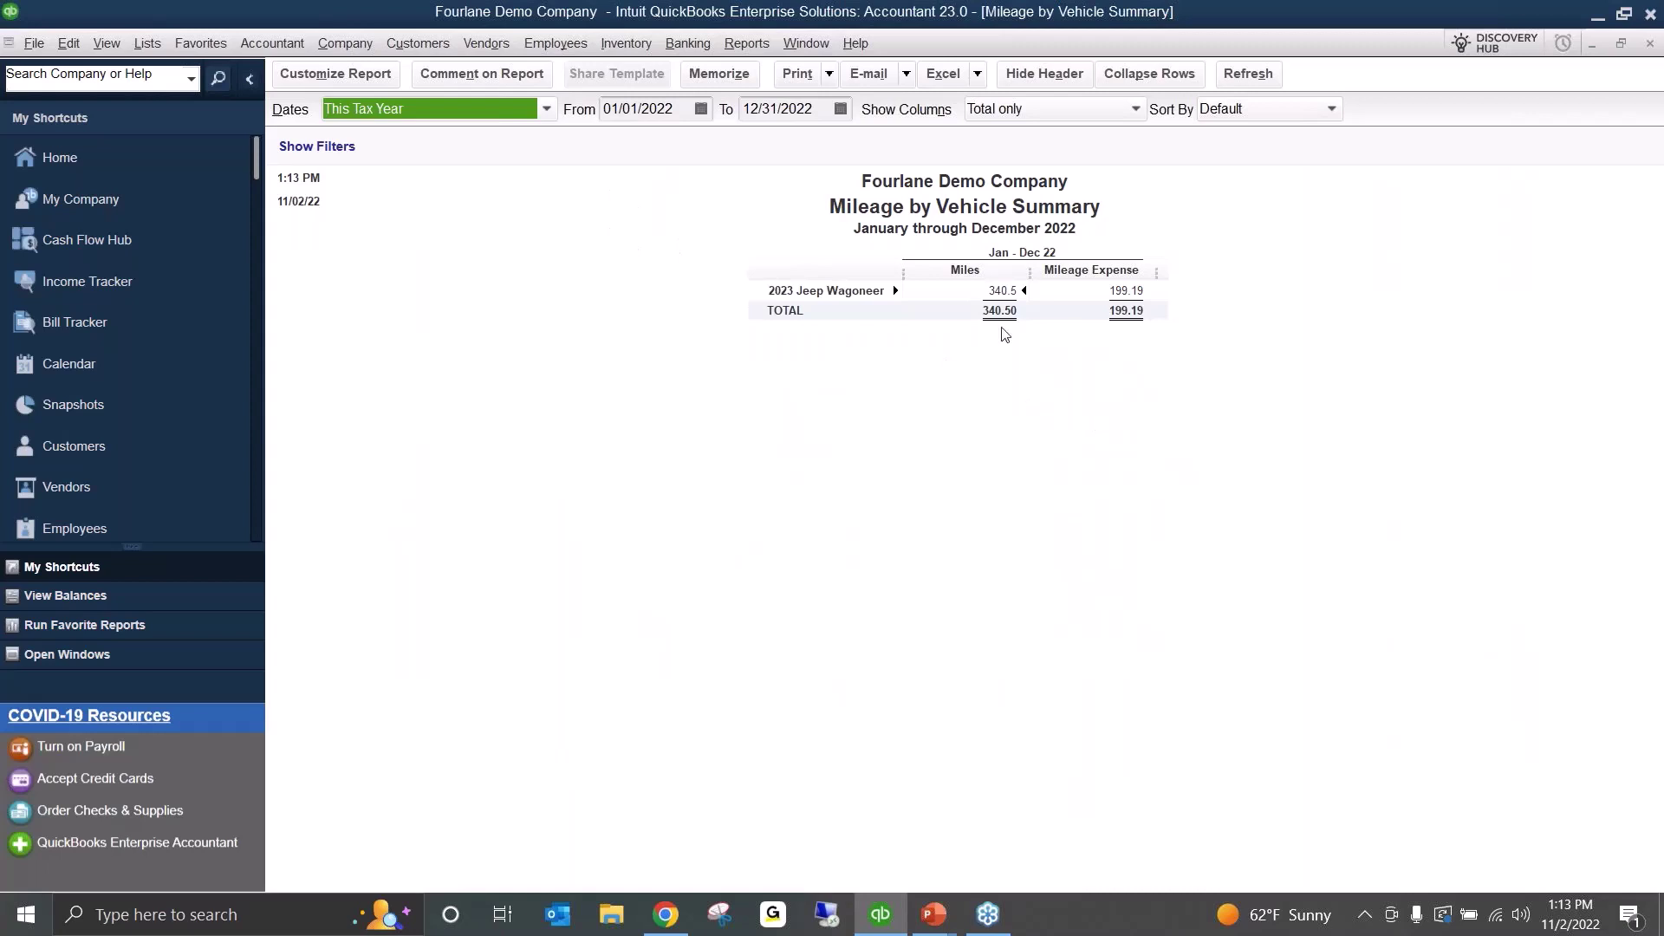
{"action": "double_click", "coordinate": [1132, 296]}
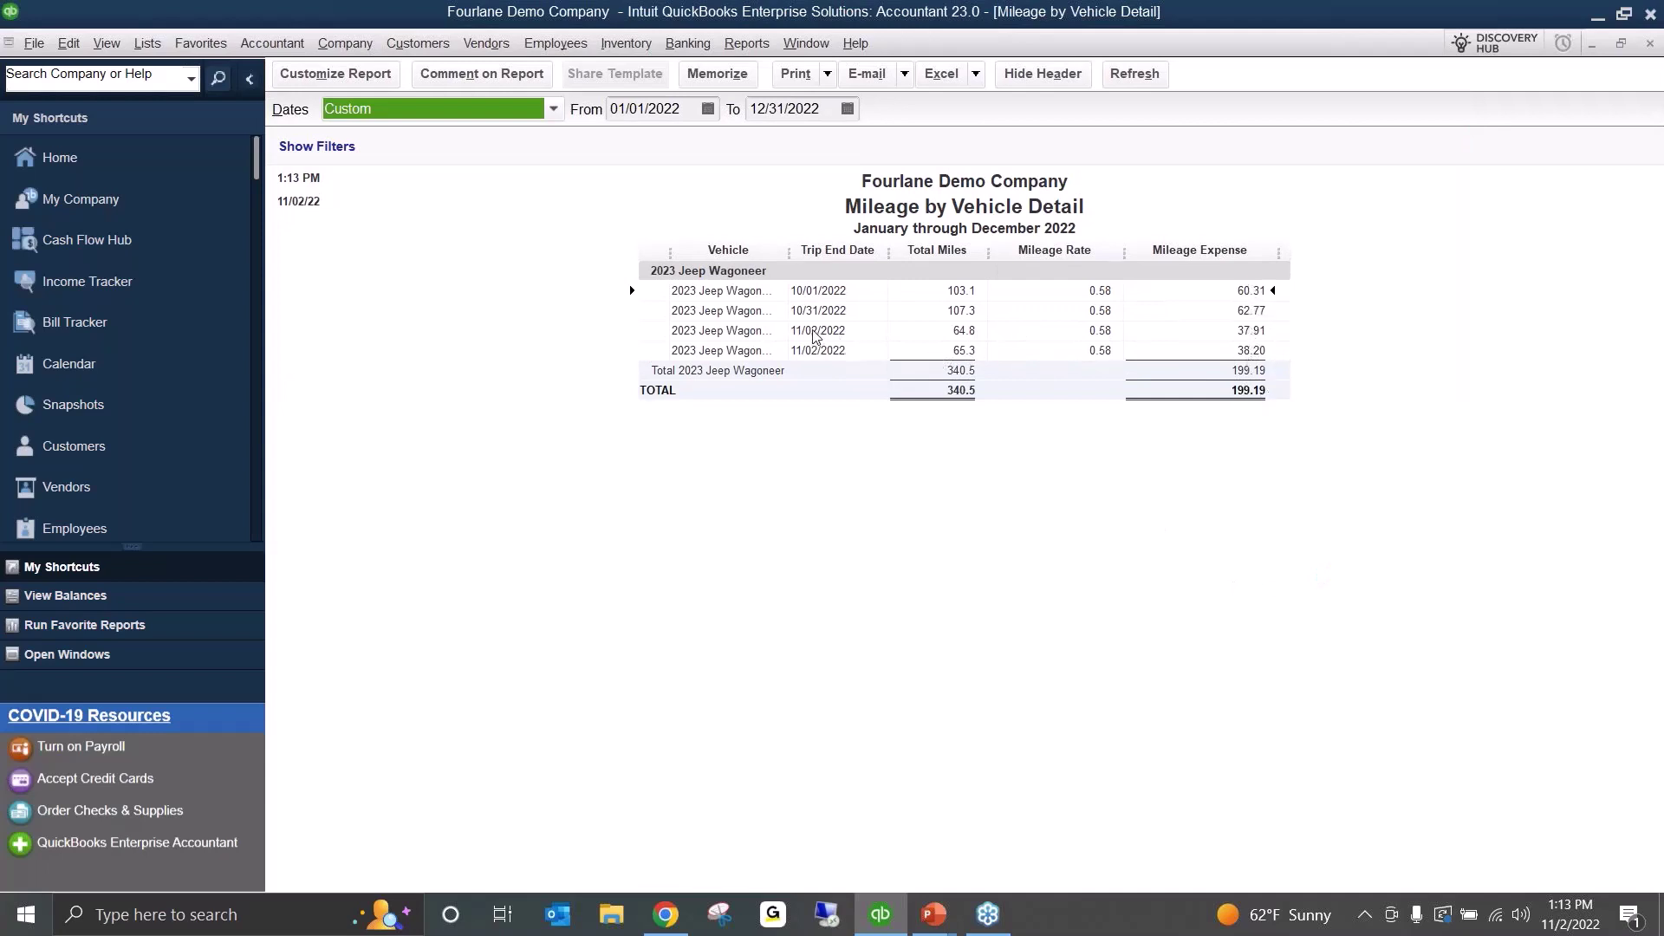
- Add the Trip Start Date, Odometer Start, Odometer End, Customer, Item, Billing Status, Class and Notes columns to the report and widen Notes
{"action": "left_click", "coordinate": [361, 76]}
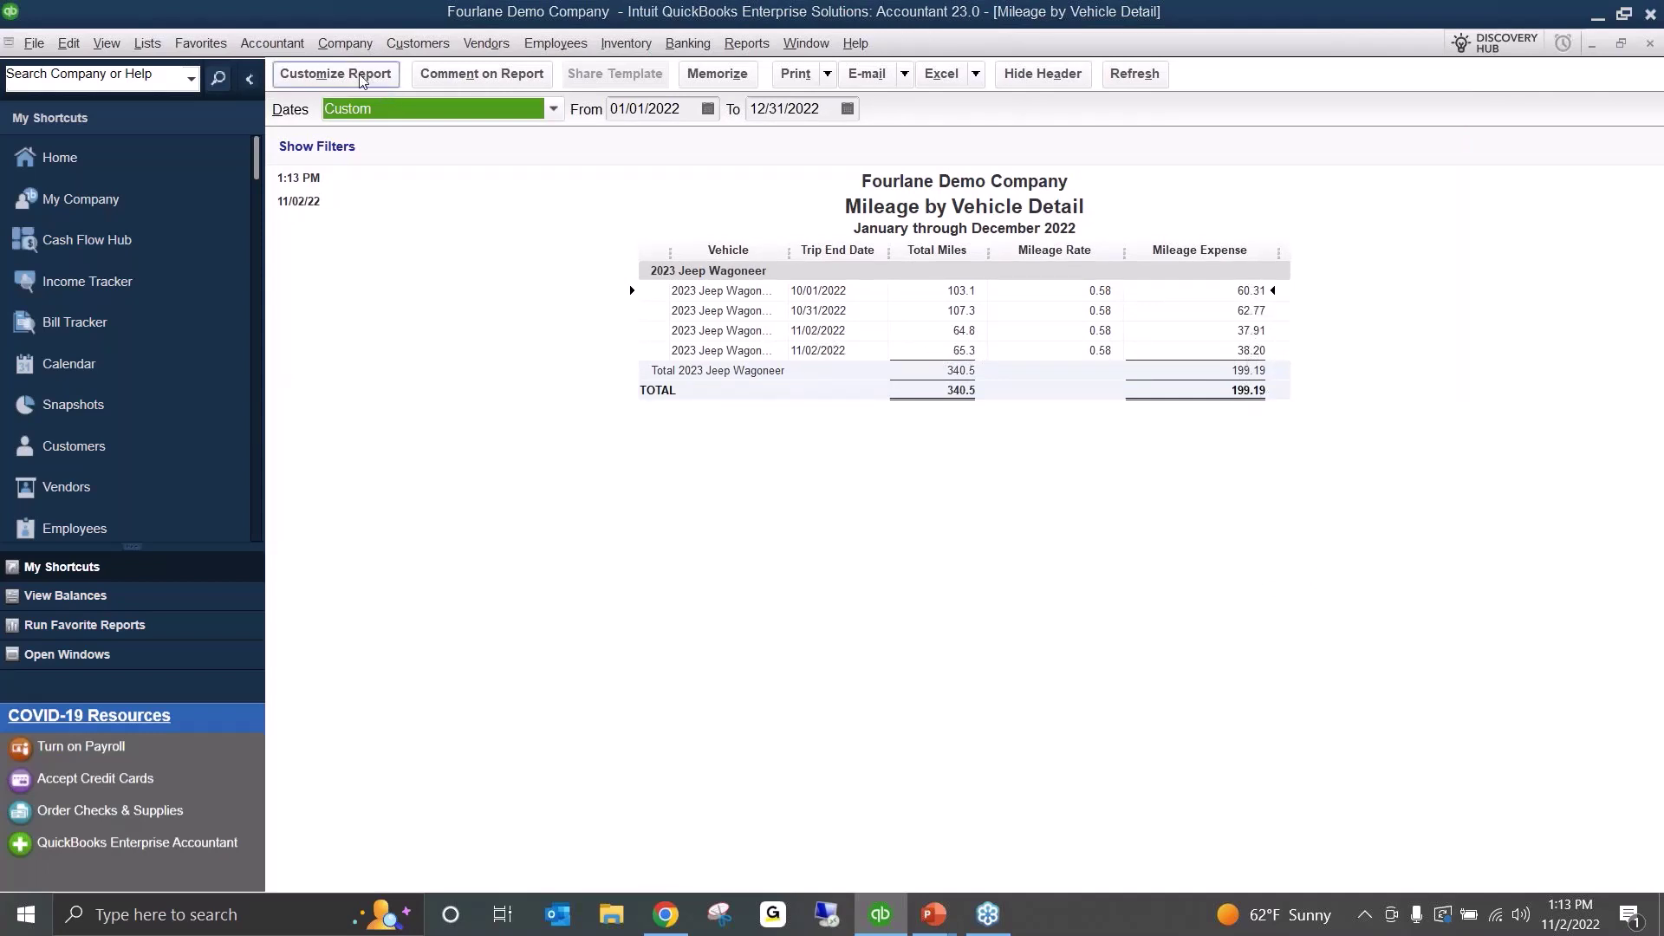
{"action": "left_click", "coordinate": [119, 488]}
{"action": "left_click", "coordinate": [118, 534]}
{"action": "left_click", "coordinate": [119, 557]}
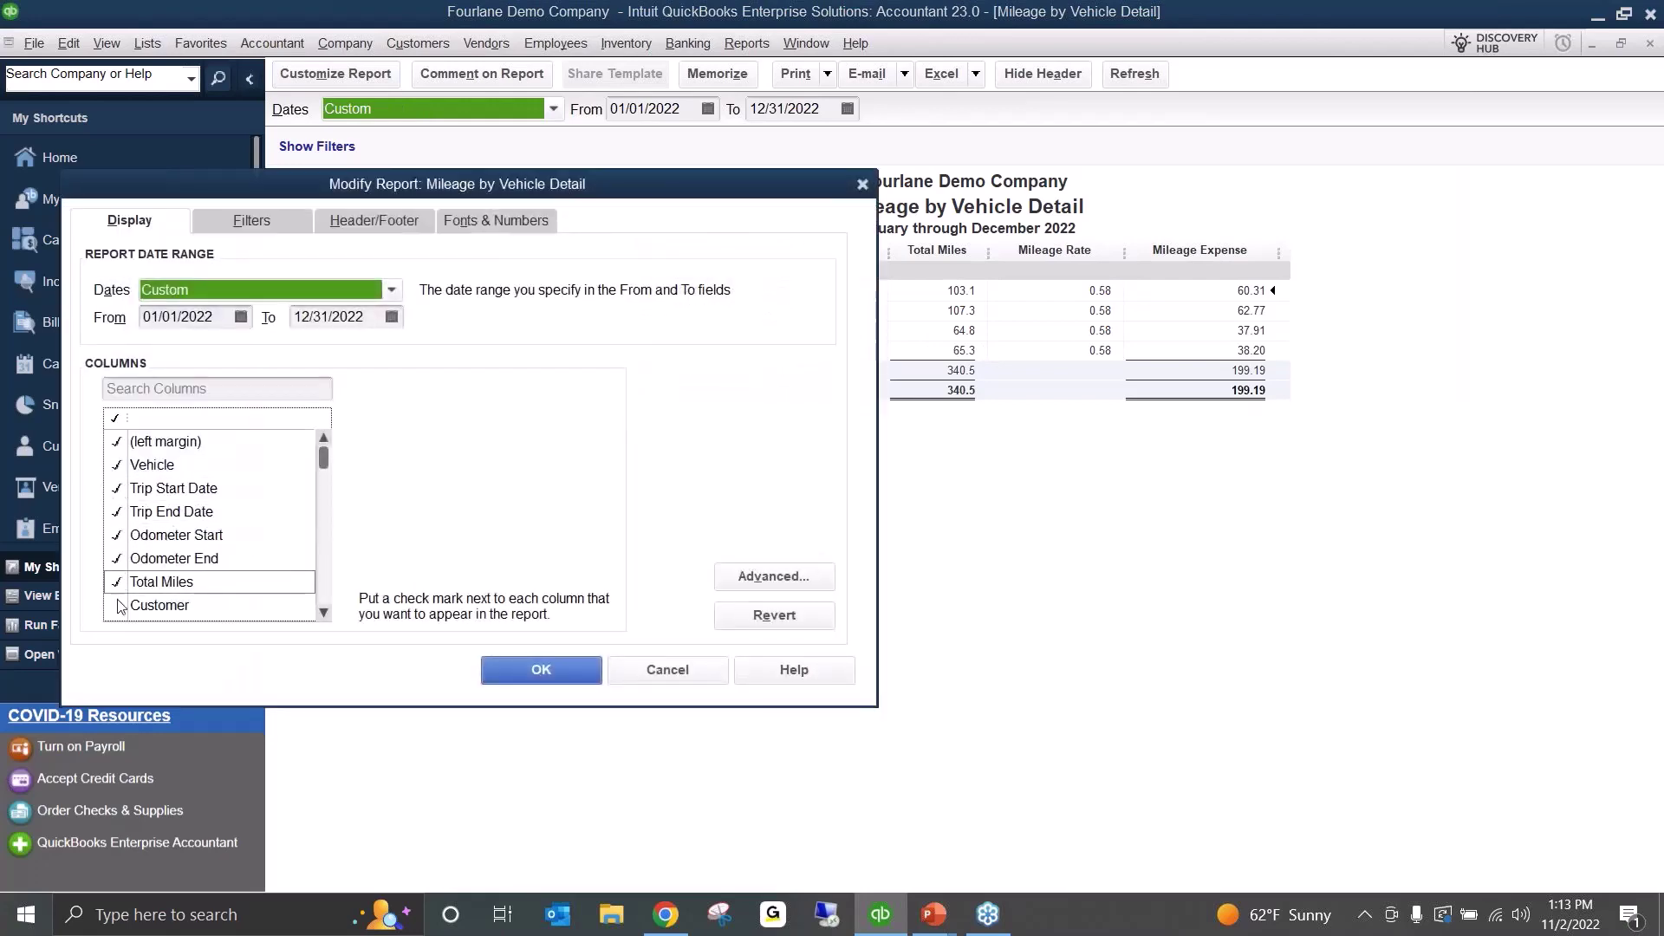
{"action": "left_click", "coordinate": [115, 418]}
{"action": "left_click", "coordinate": [552, 672]}
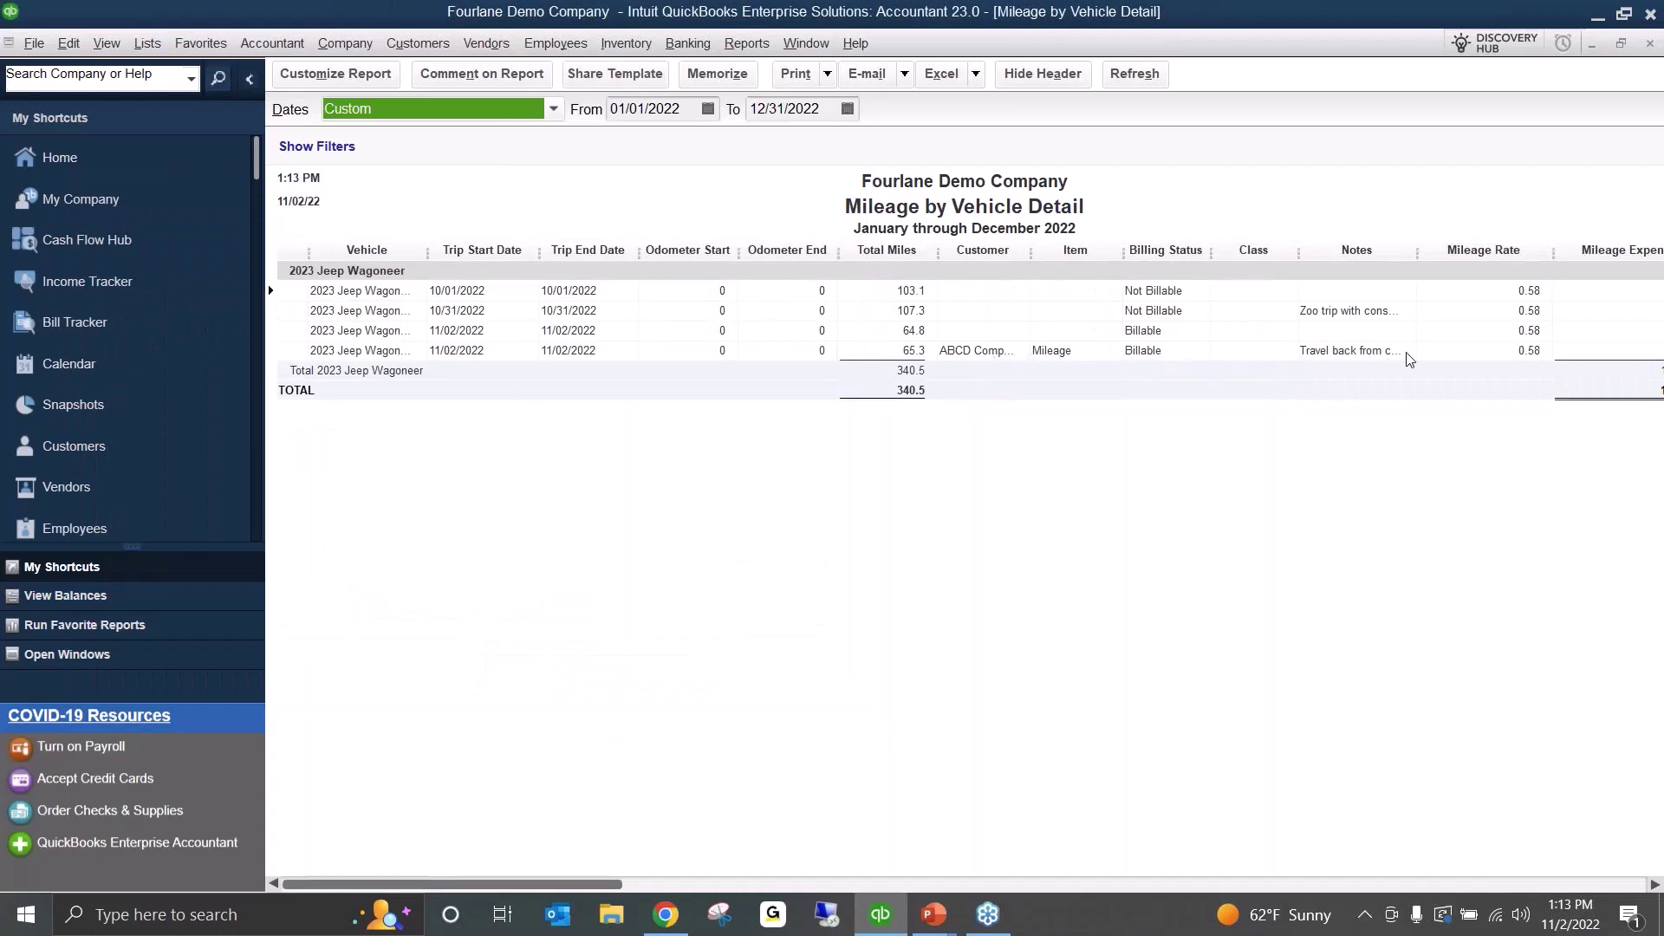
{"action": "left_click_drag", "start_coordinate": [1418, 251], "coordinate": [1487, 251]}
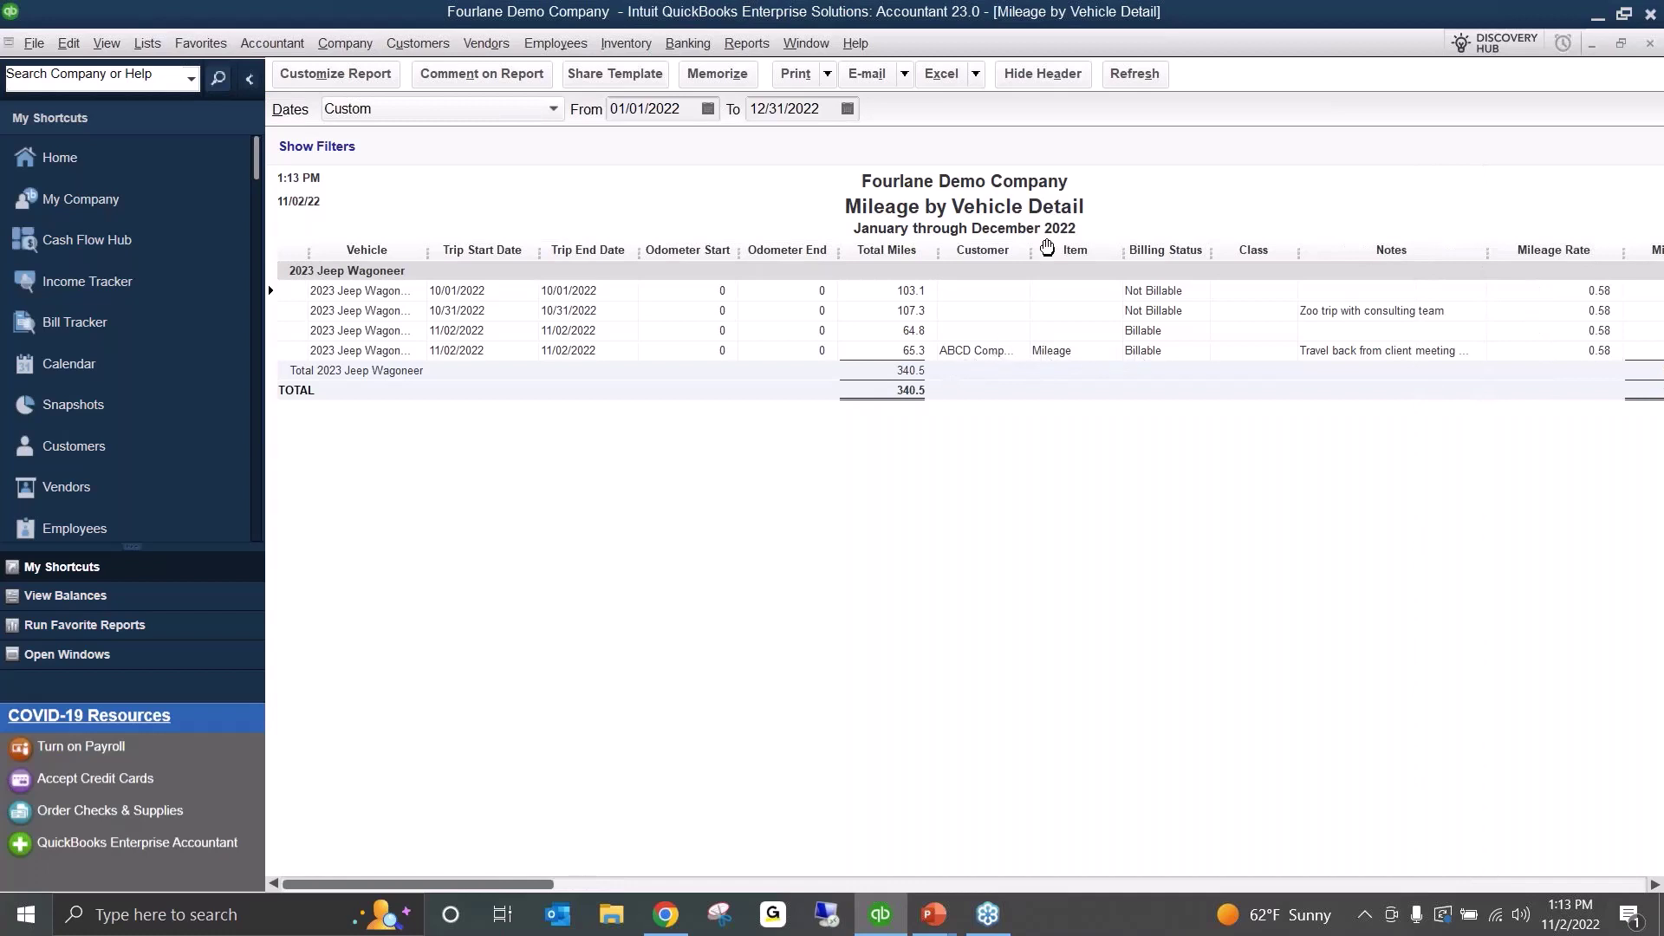
- Widen the Customer column in the Mileage by Vehicle Detail report
{"action": "left_click_drag", "start_coordinate": [1037, 251], "coordinate": [1100, 259]}
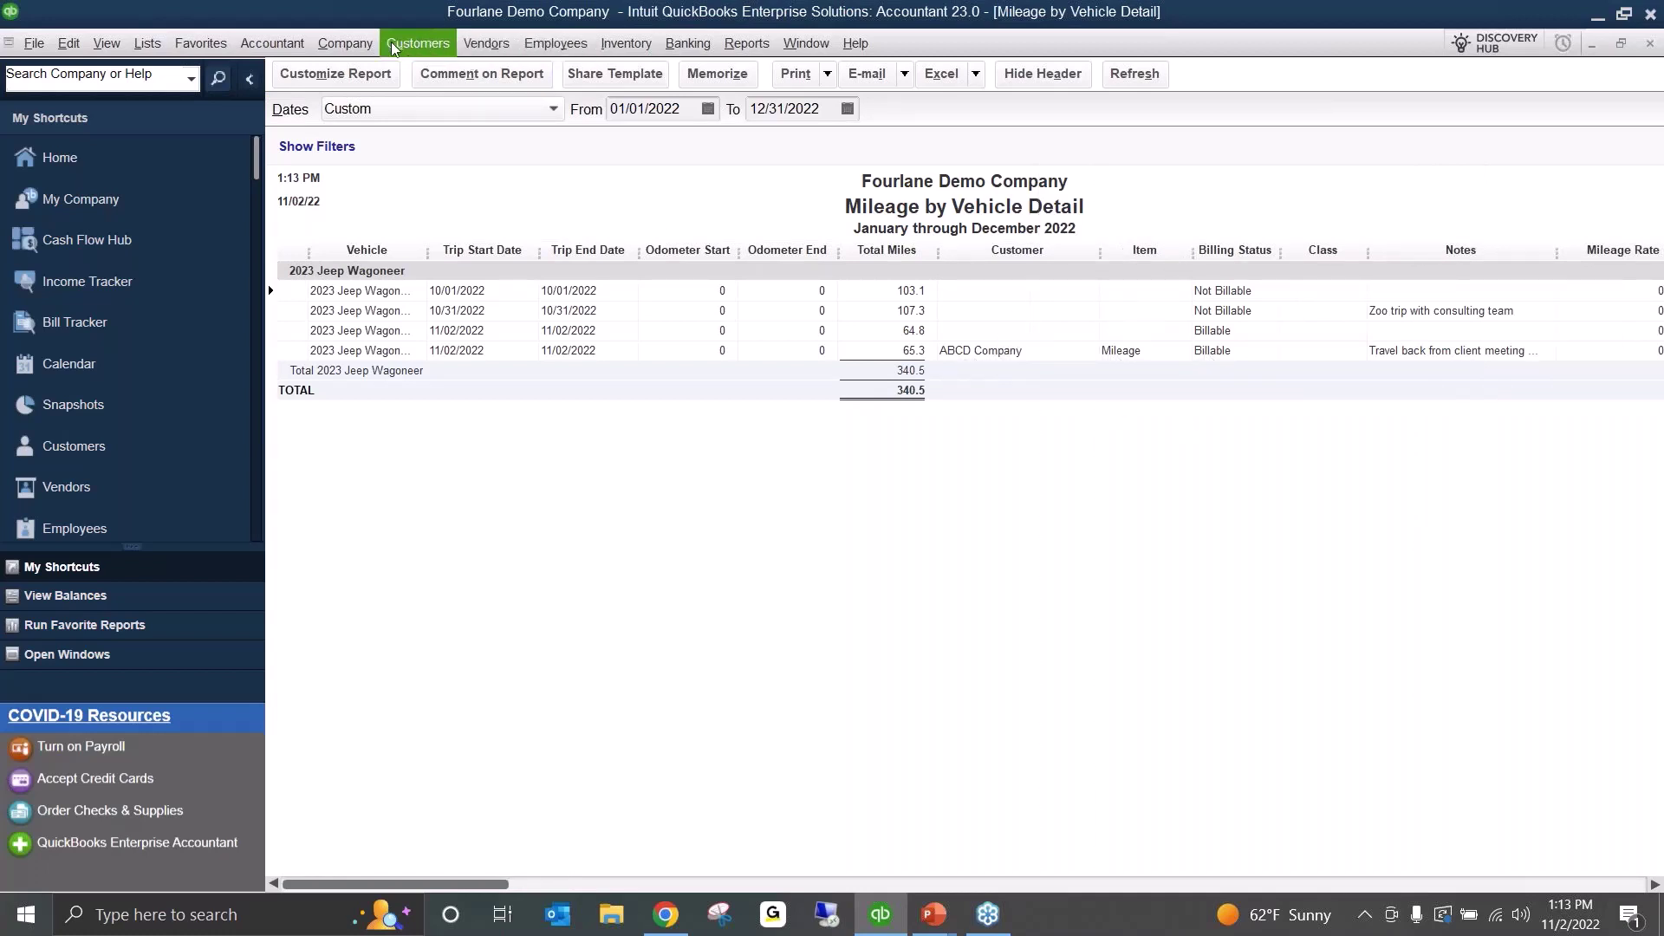
- Start a new invoice for the customer ABCD Company
{"action": "left_click", "coordinate": [350, 43]}
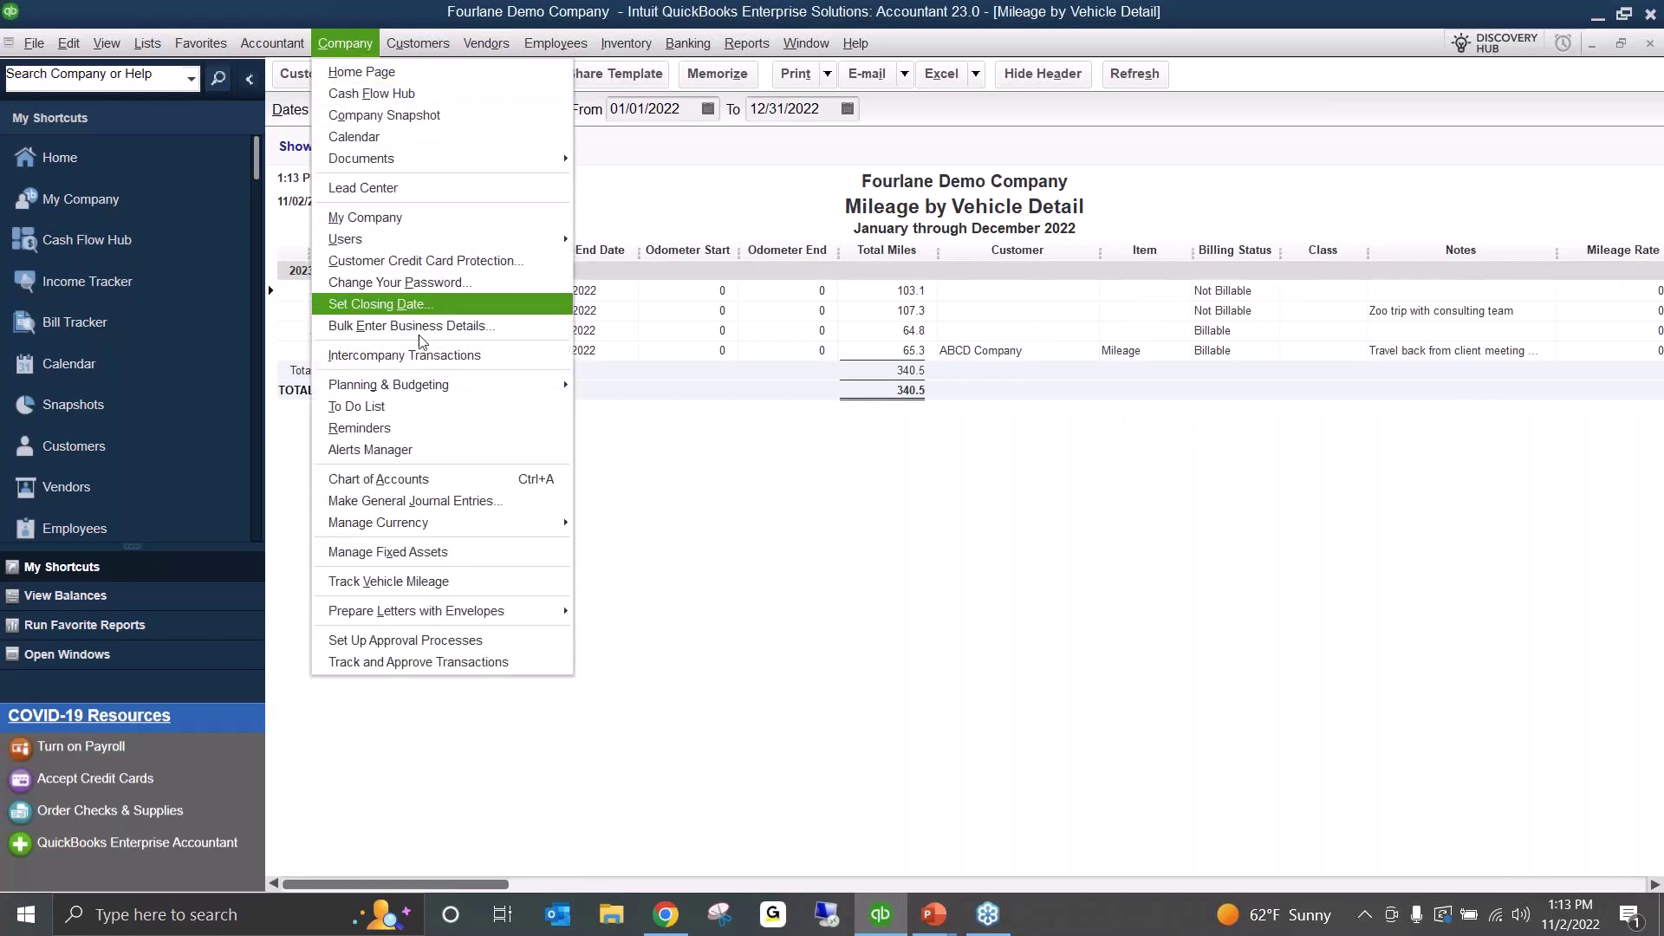
{"action": "mouse_move", "coordinate": [419, 39]}
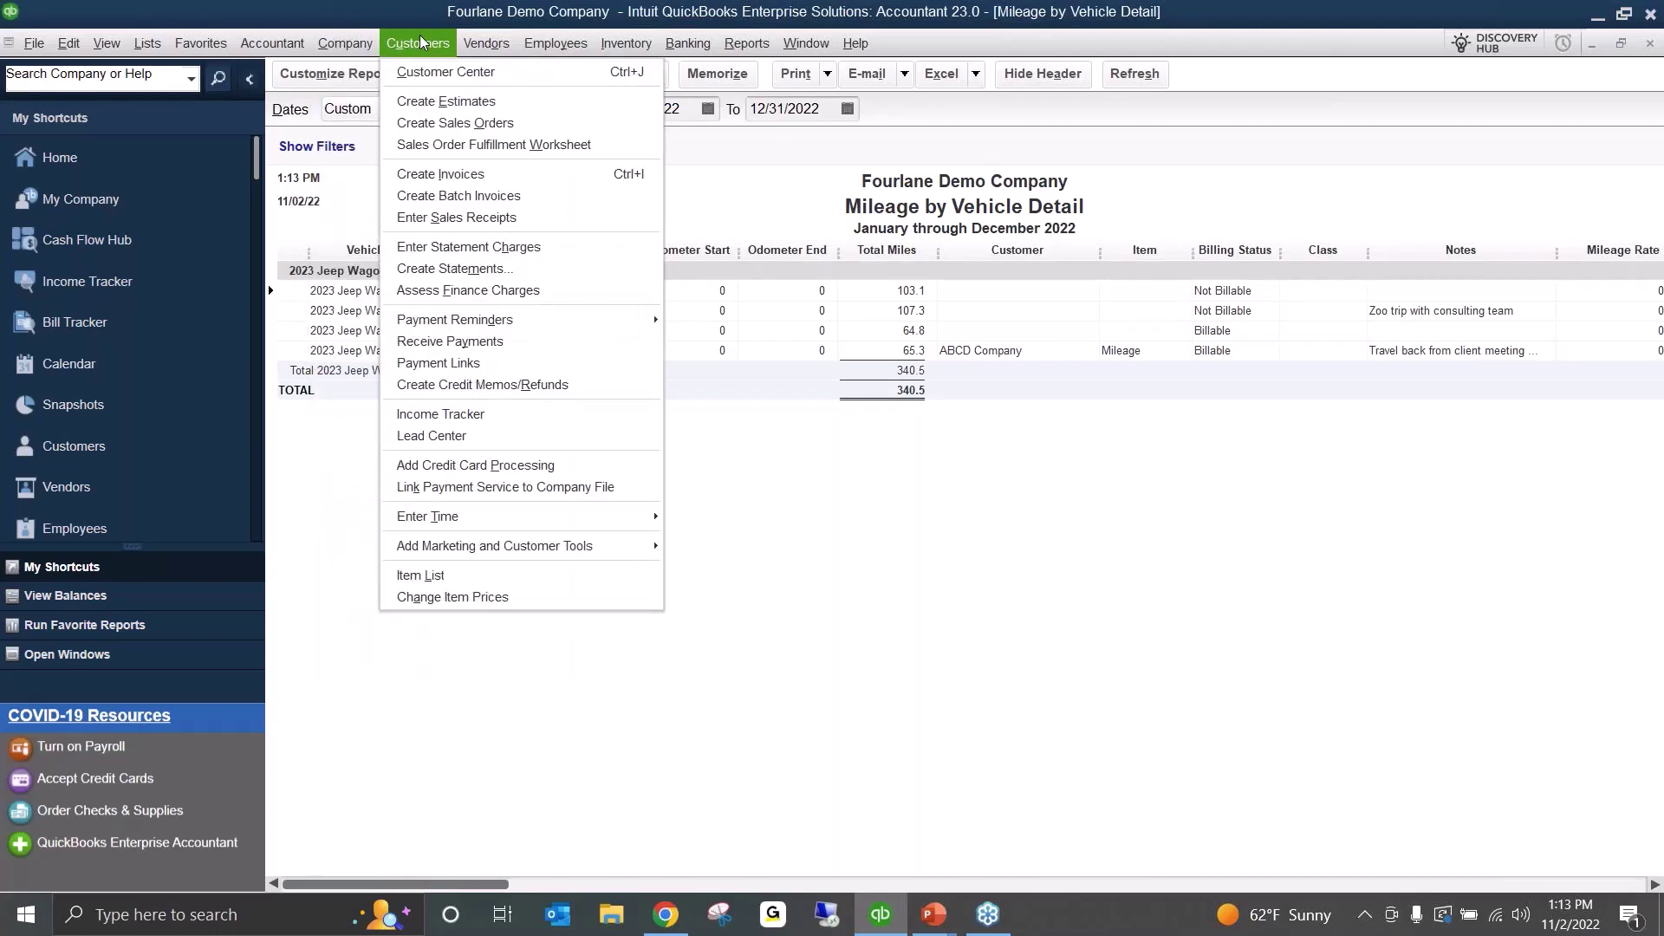
{"action": "left_click", "coordinate": [462, 179]}
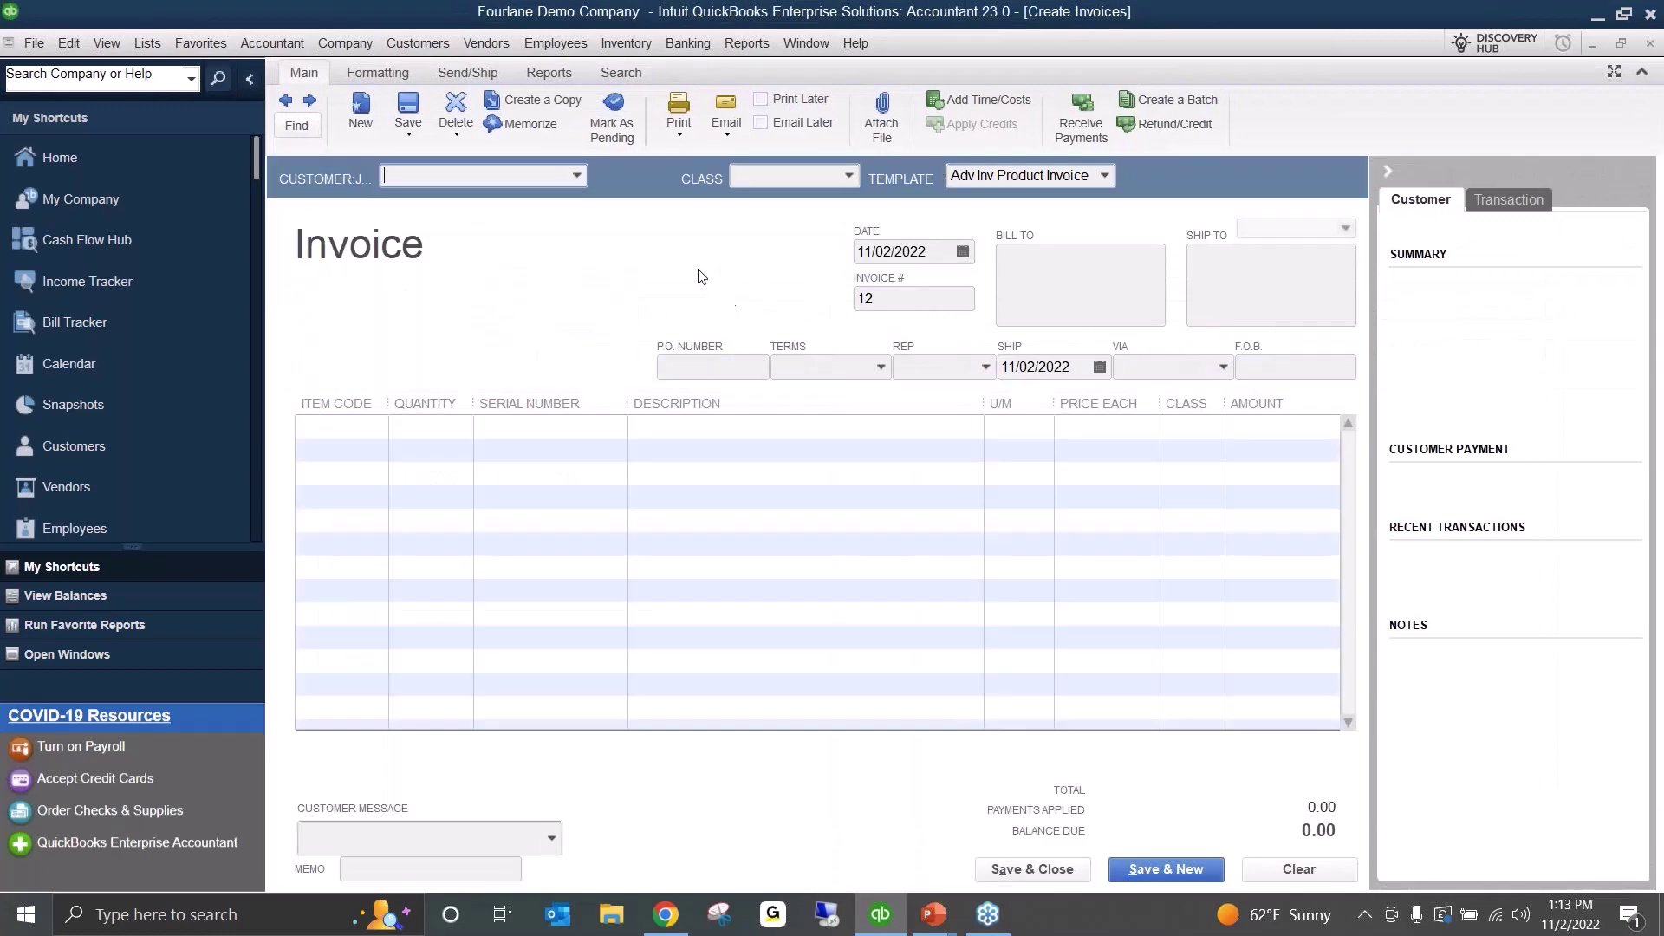
{"action": "type", "text": "abc"}
{"action": "key", "text": "Tab"}
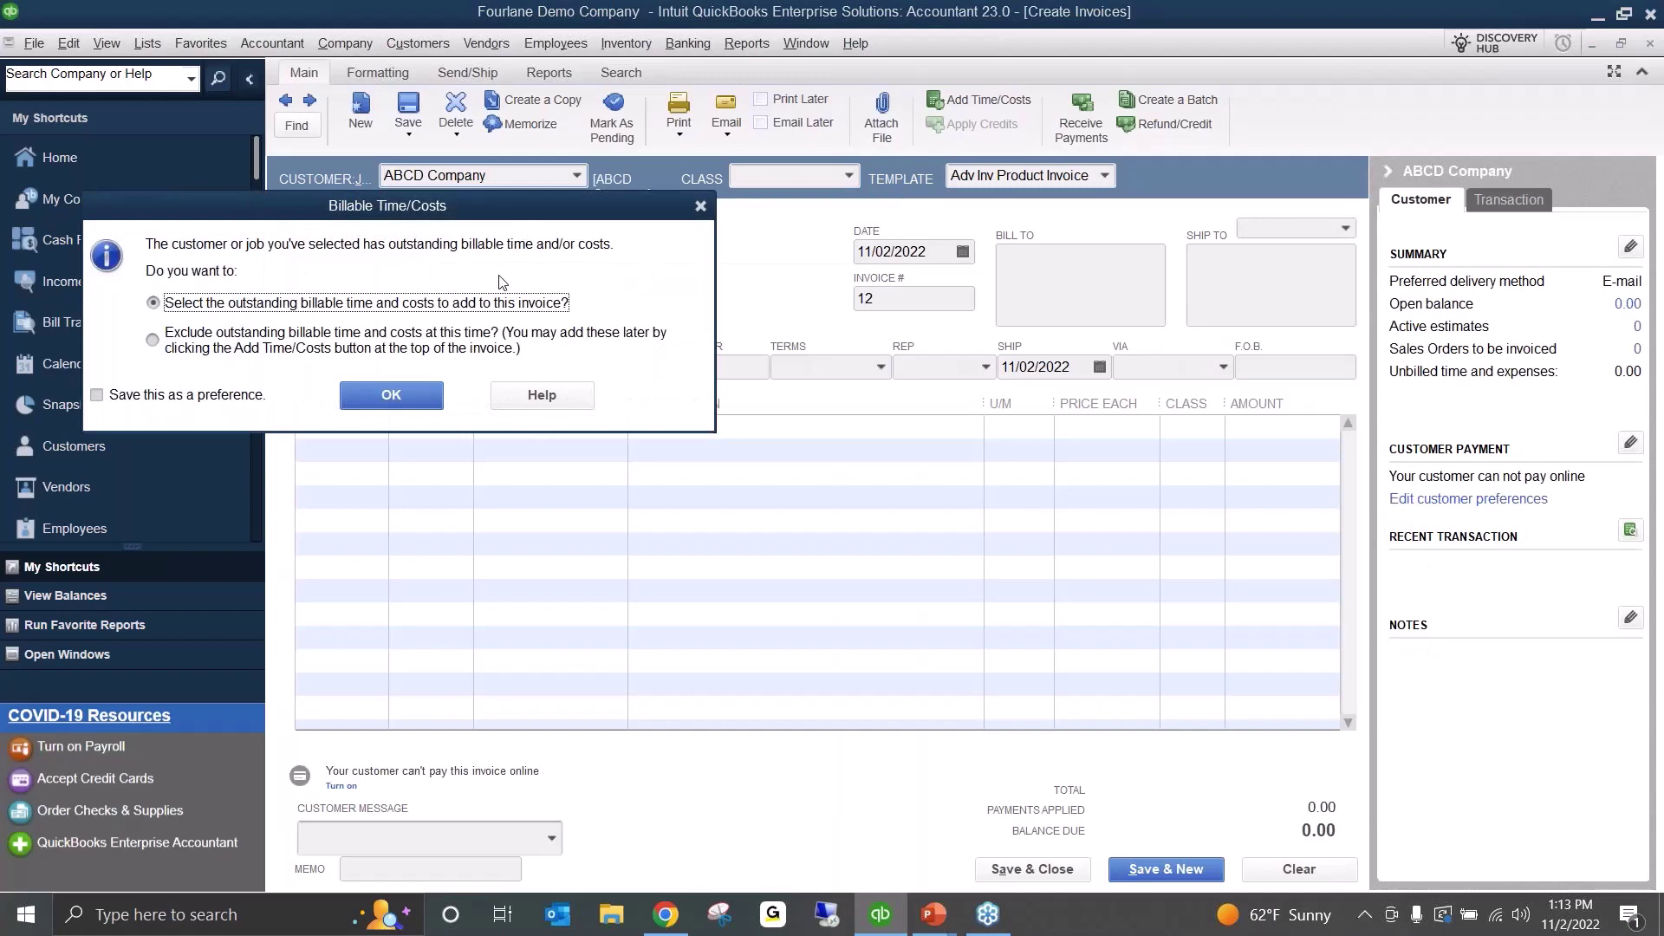
- Choose to bill the customer's outstanding costs and bring all of its billable mileage into the invoice
{"action": "left_click", "coordinate": [409, 396]}
{"action": "left_click", "coordinate": [485, 249]}
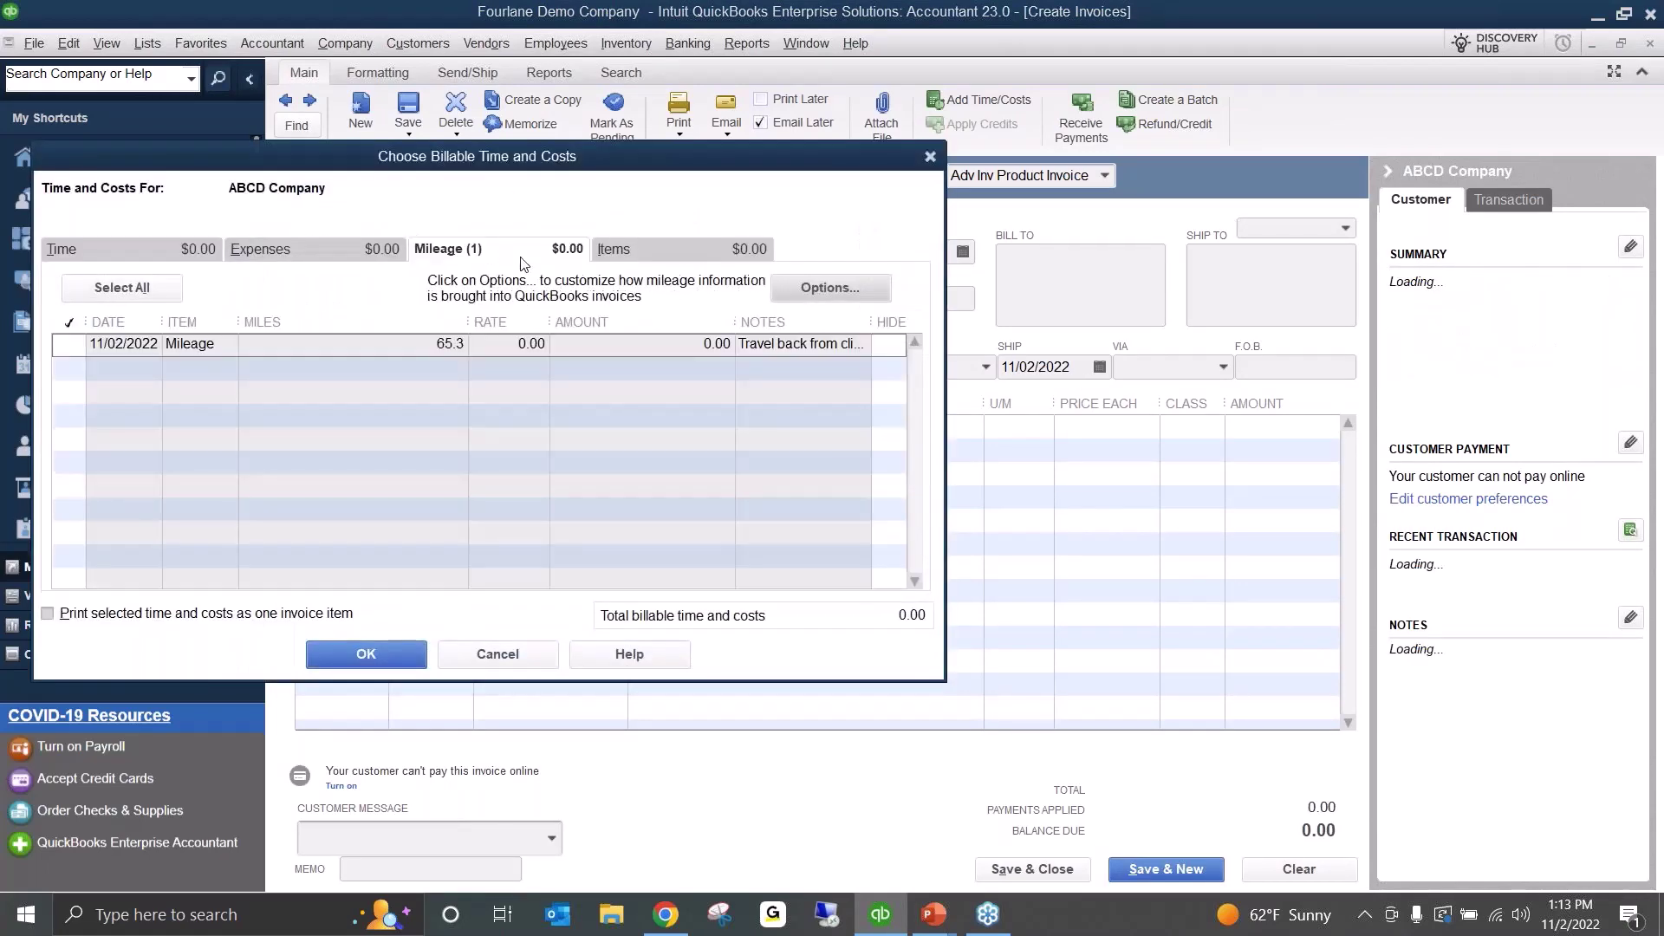
{"action": "left_click", "coordinate": [122, 287]}
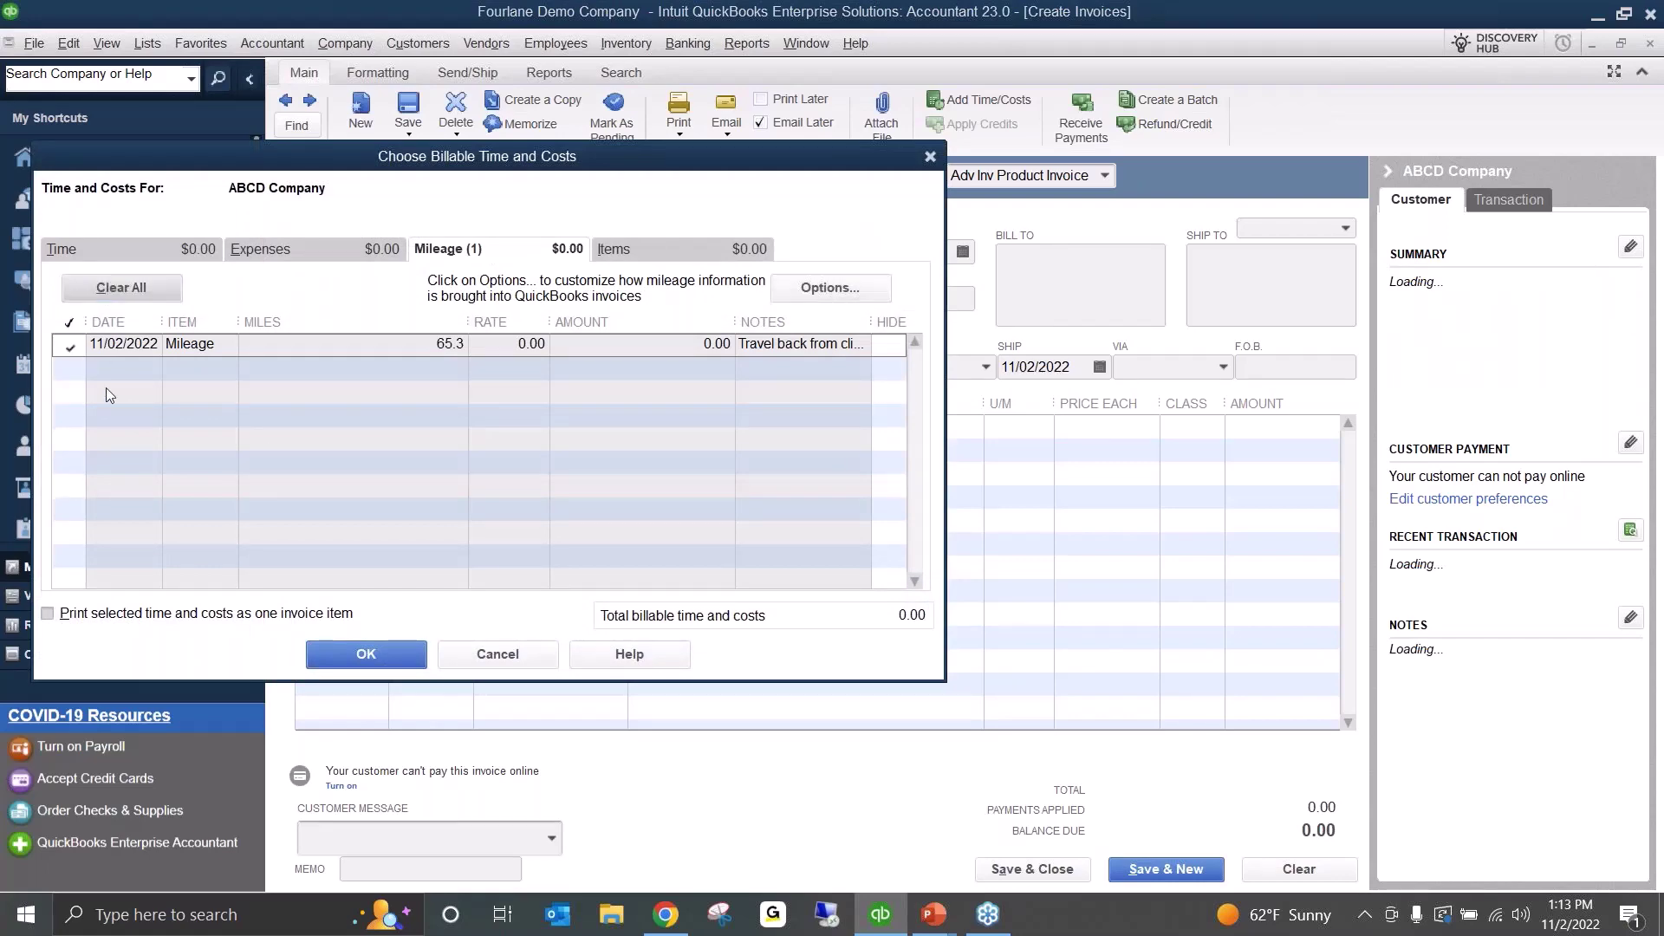
{"action": "left_click", "coordinate": [366, 655]}
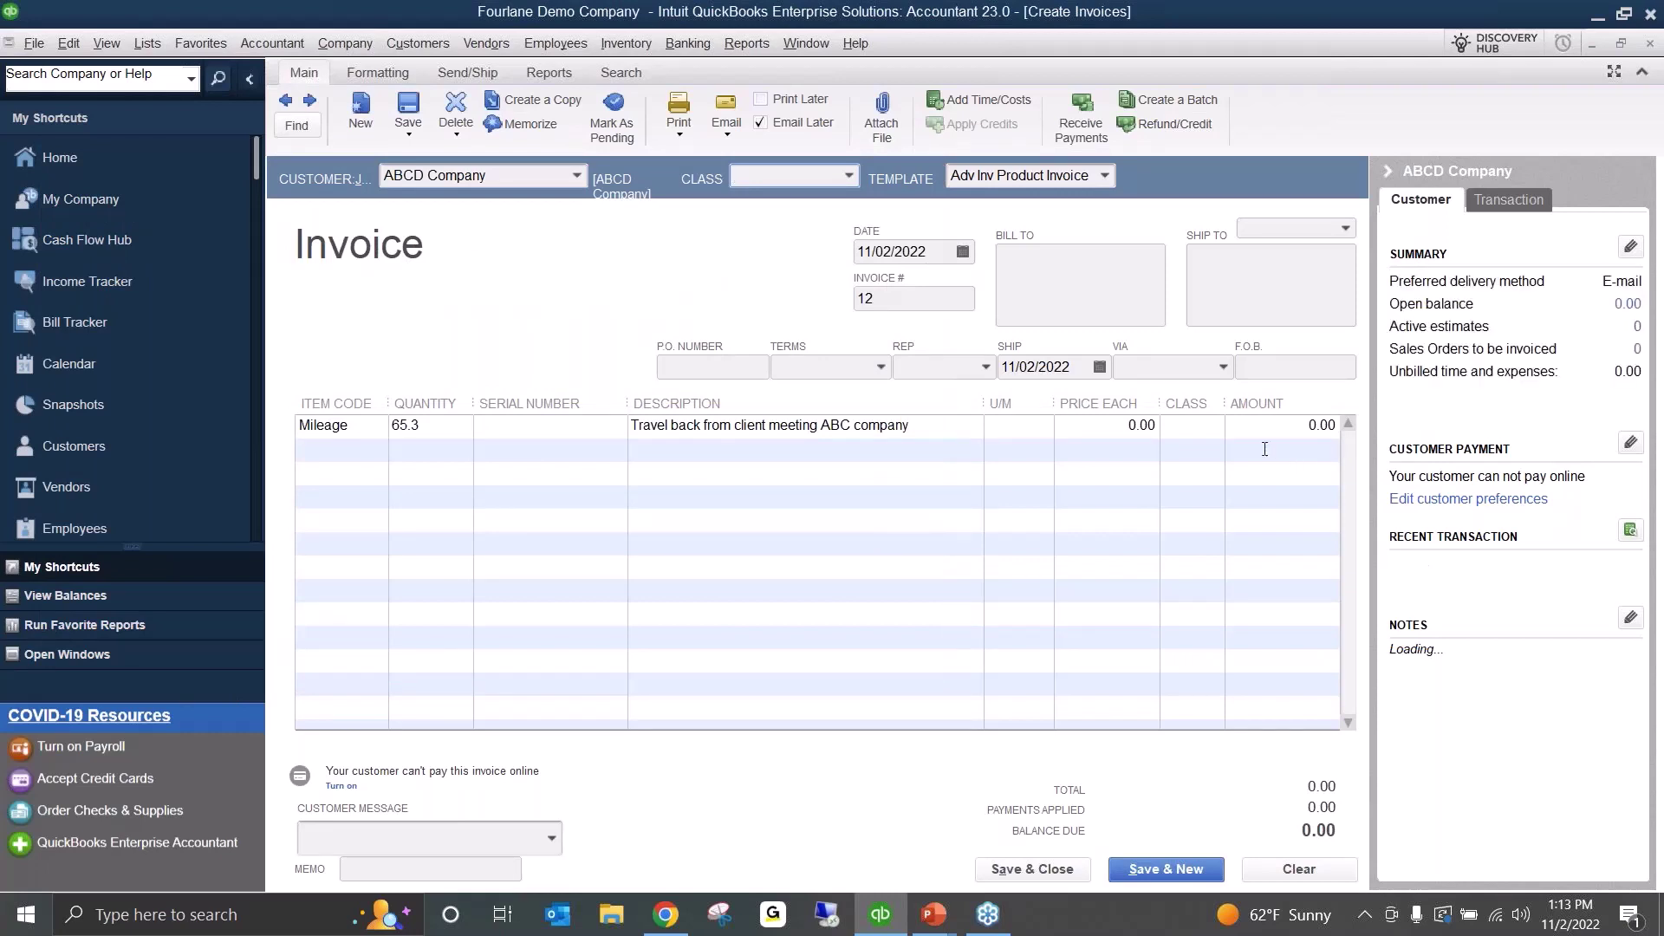
- Set the price each of the invoice's Mileage line to 1.00
{"action": "left_click", "coordinate": [1107, 426]}
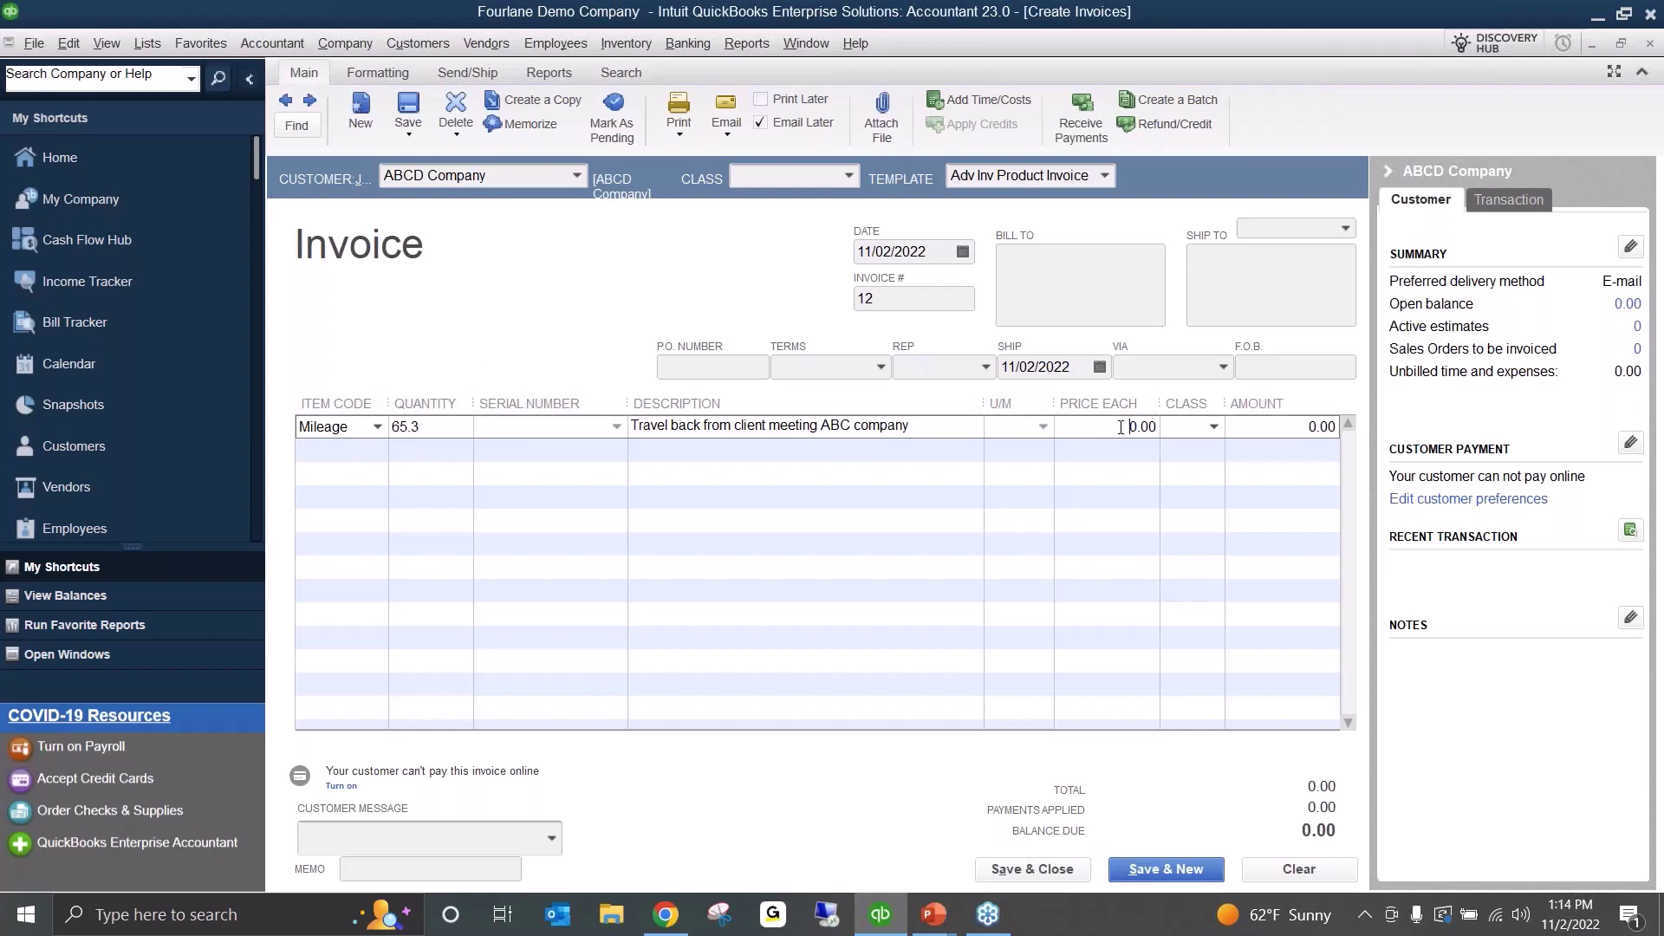
{"action": "left_click_drag", "start_coordinate": [1121, 426], "coordinate": [1157, 426]}
{"action": "type", "text": "1.00"}
{"action": "key", "text": "Tab"}
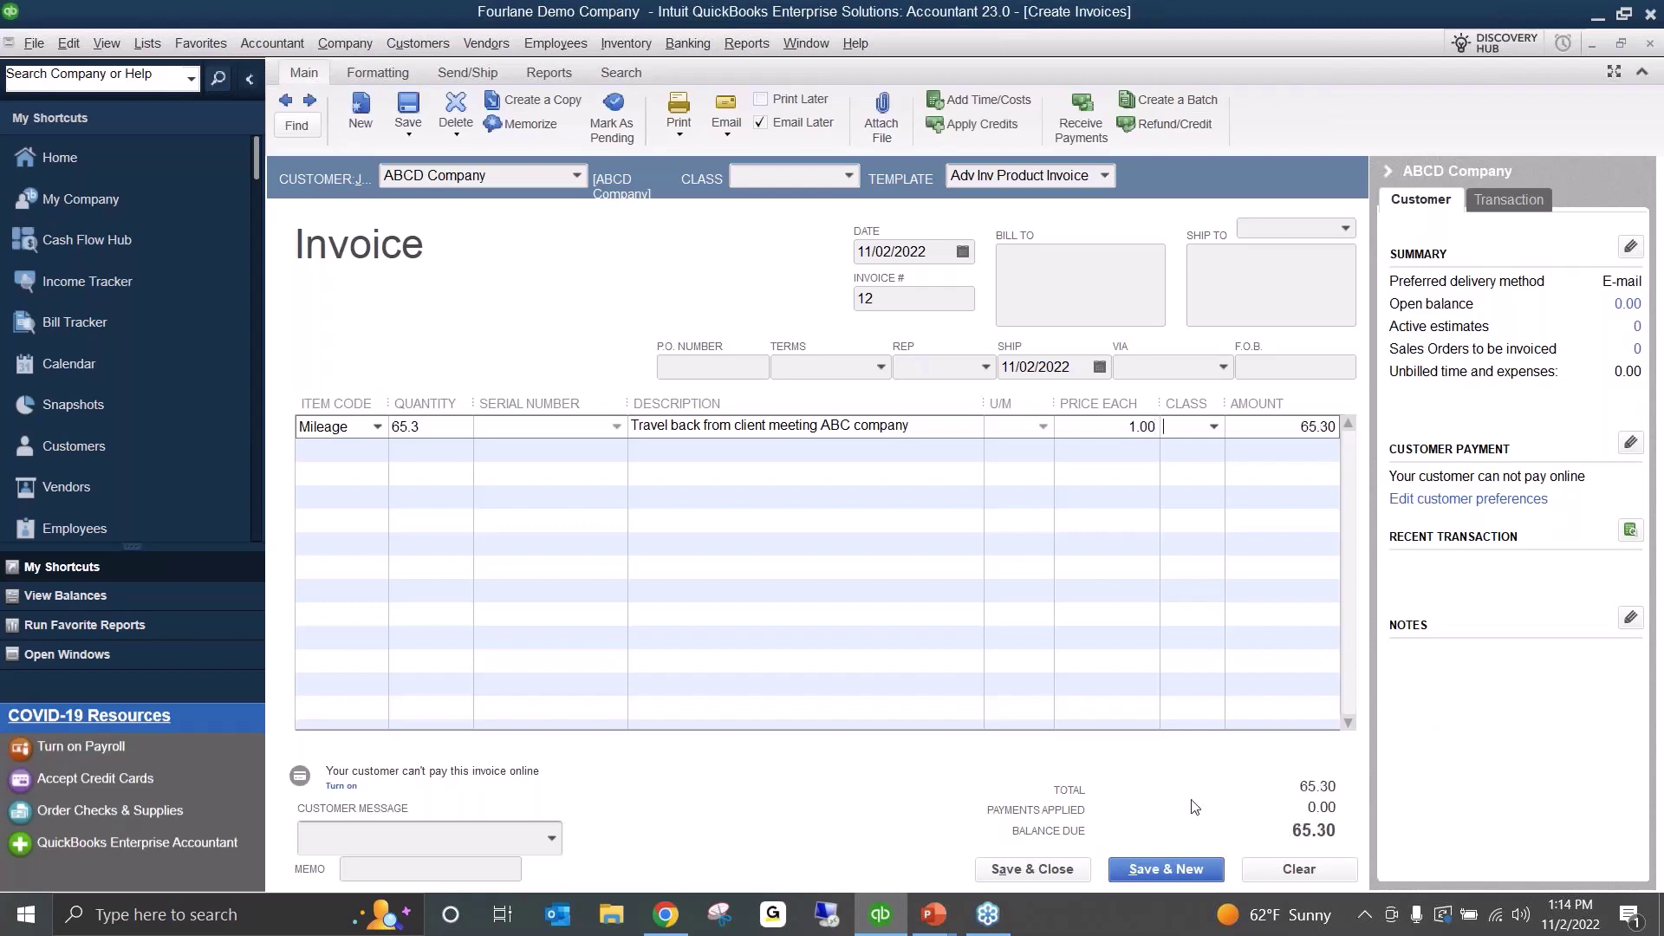
- Save and close the invoice without providing an e-mail address or assigning a class to the item
{"action": "left_click", "coordinate": [410, 105]}
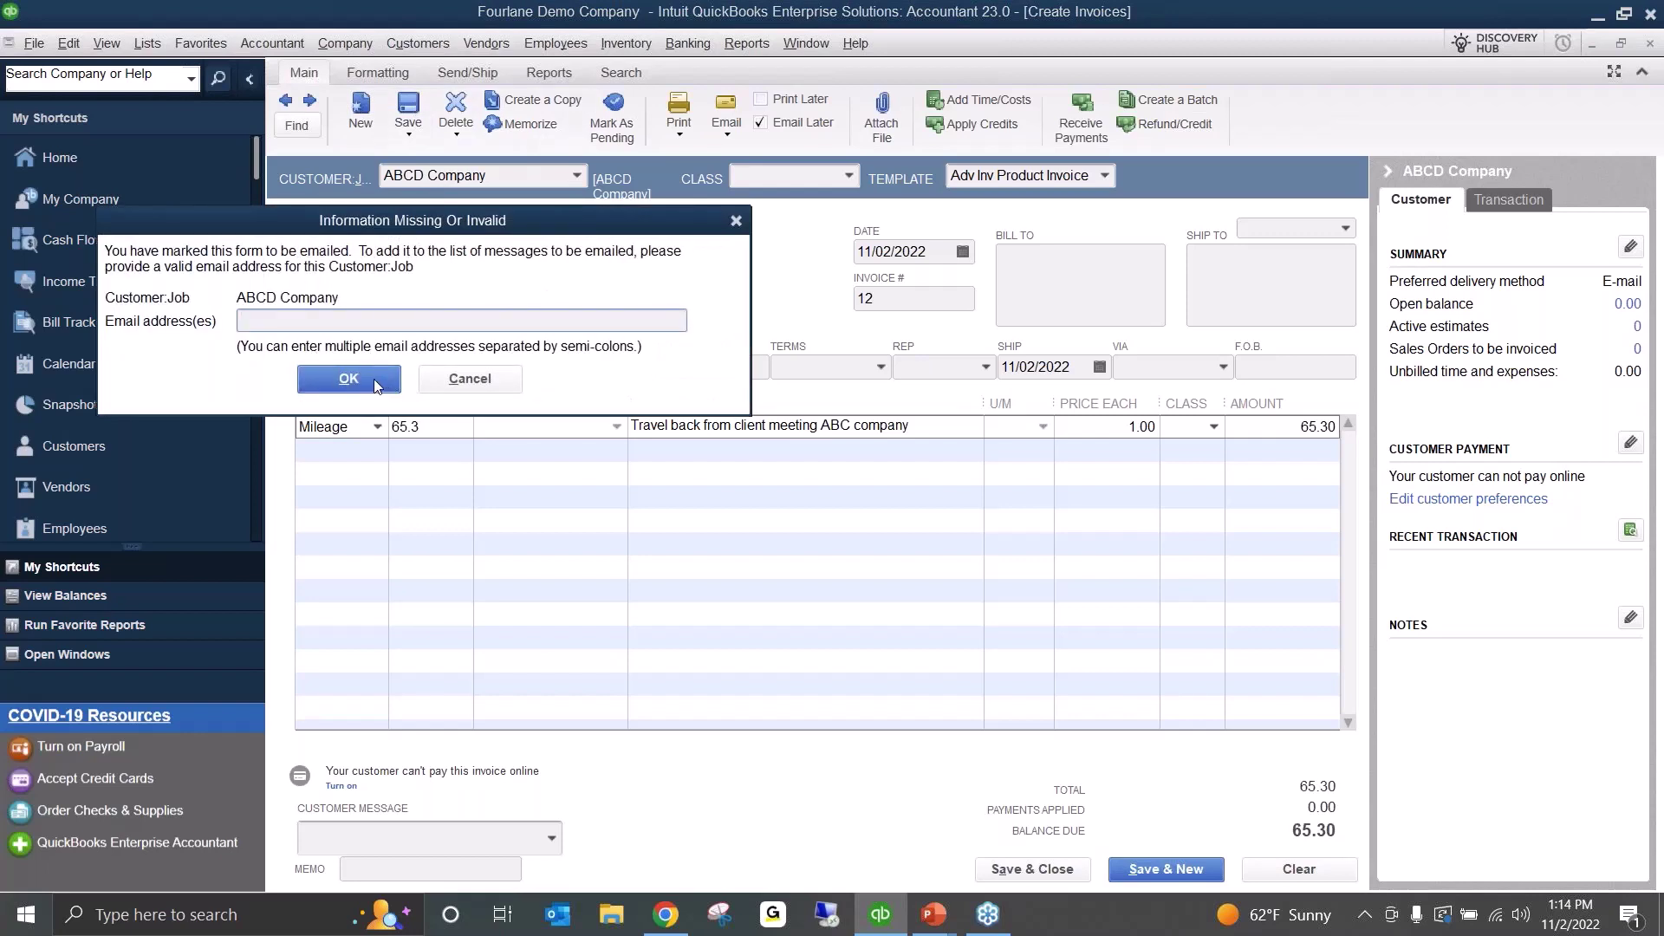
{"action": "left_click", "coordinate": [375, 385]}
{"action": "left_click", "coordinate": [832, 295]}
{"action": "left_click", "coordinate": [478, 379]}
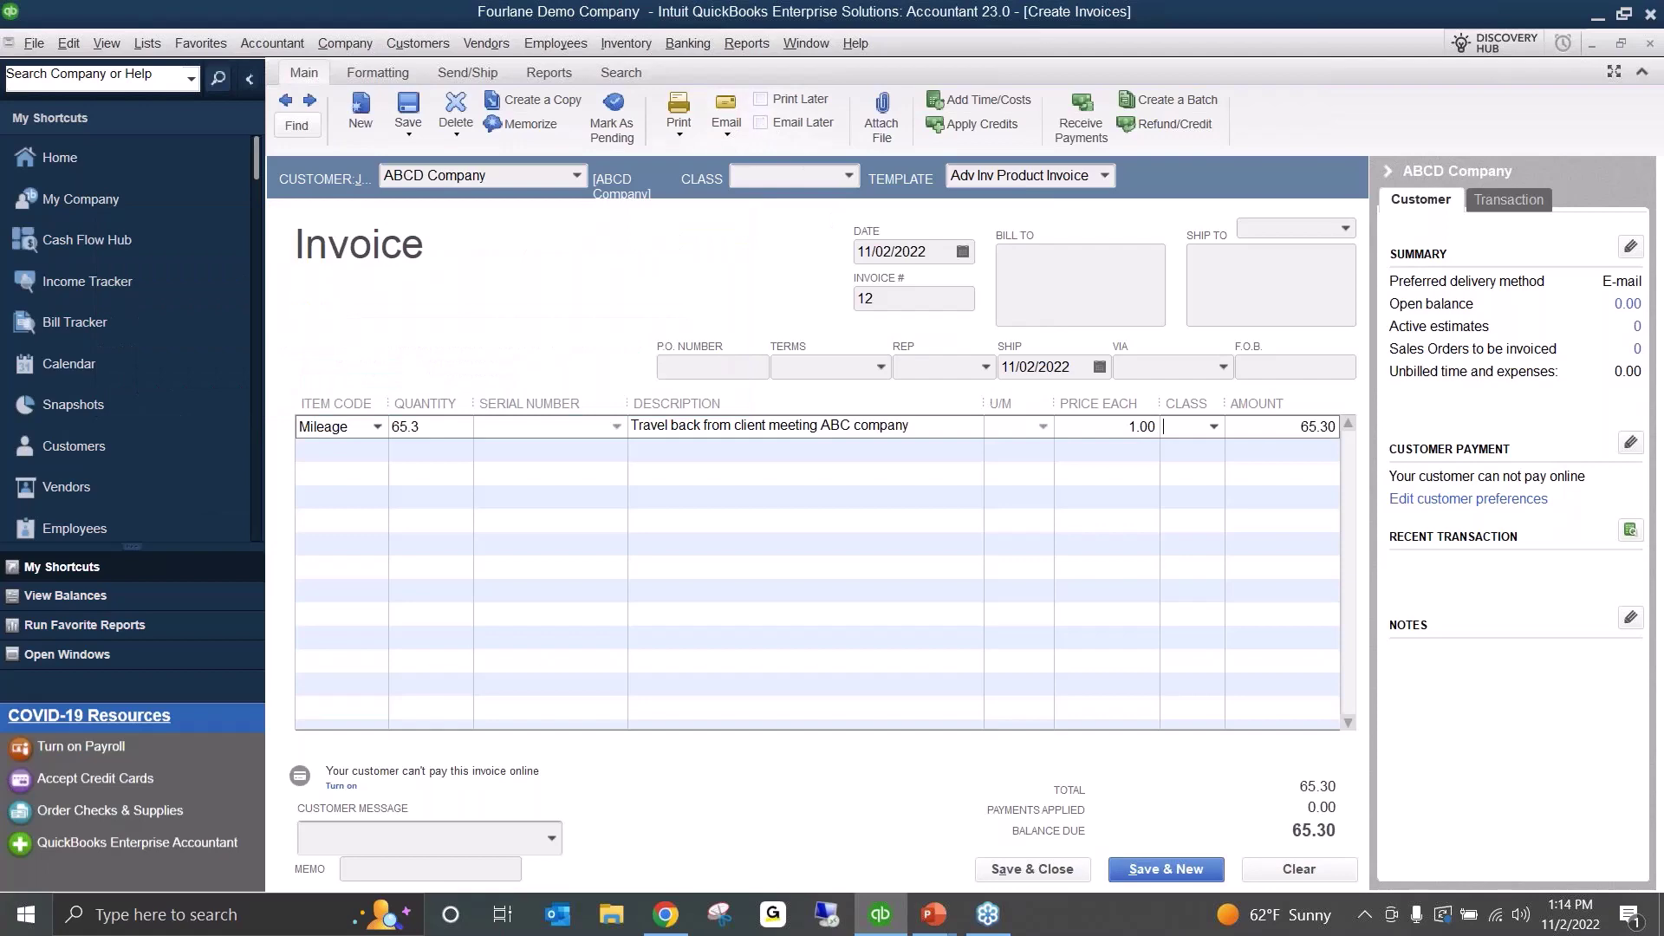
{"action": "left_click", "coordinate": [1040, 871]}
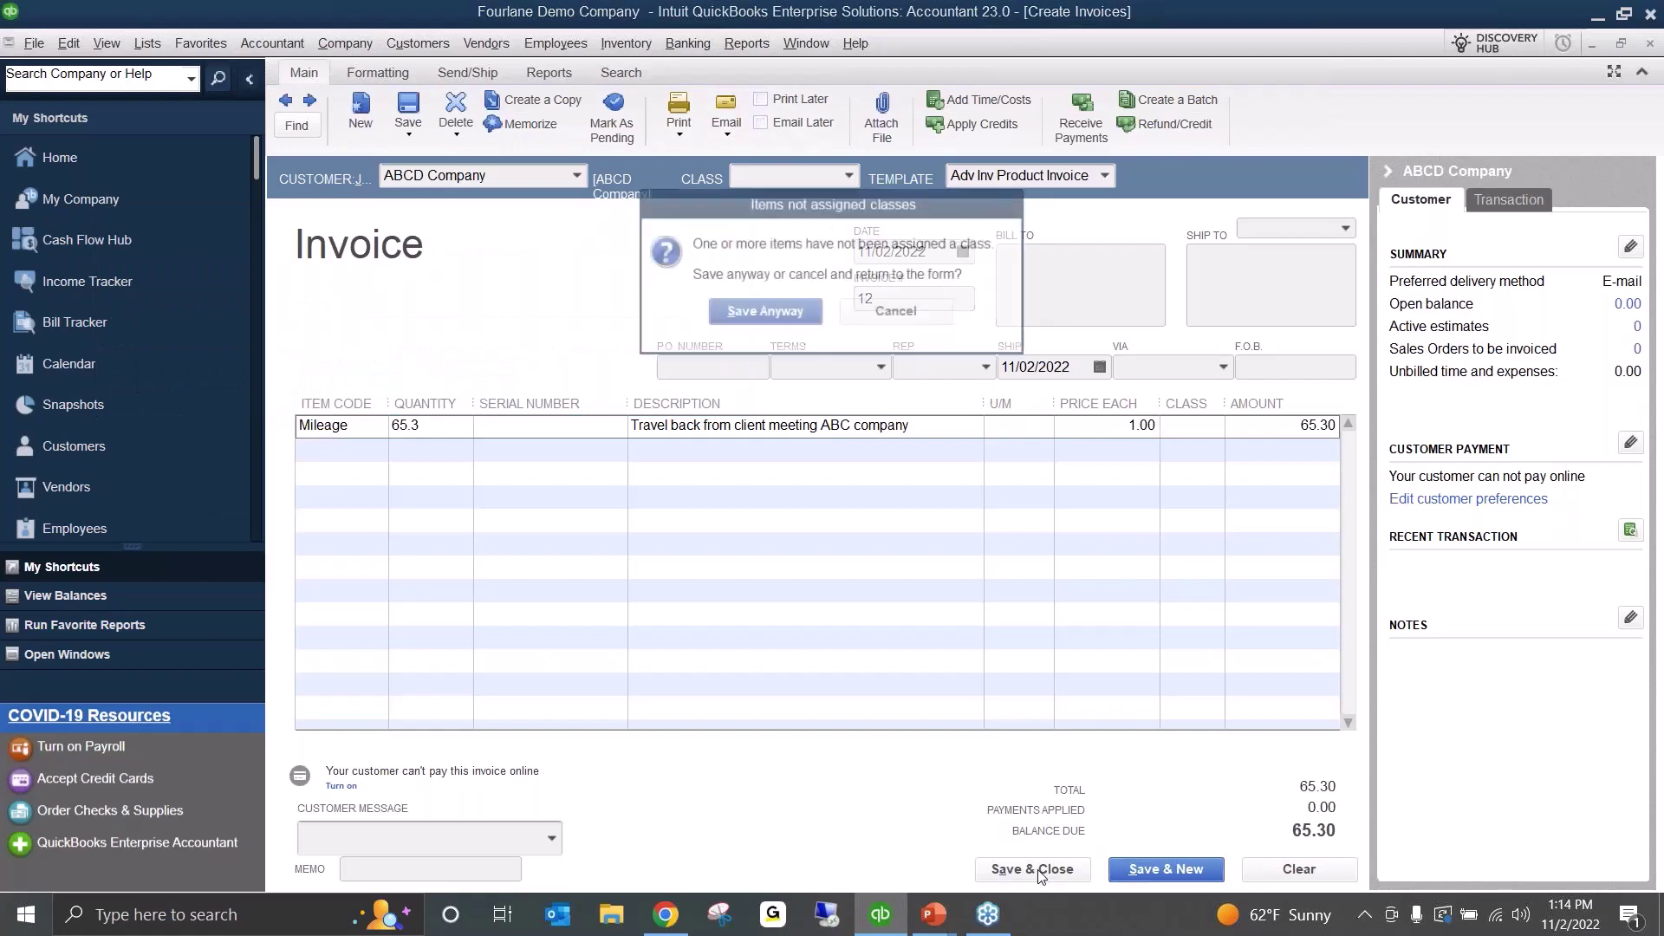
{"action": "left_click", "coordinate": [762, 314]}
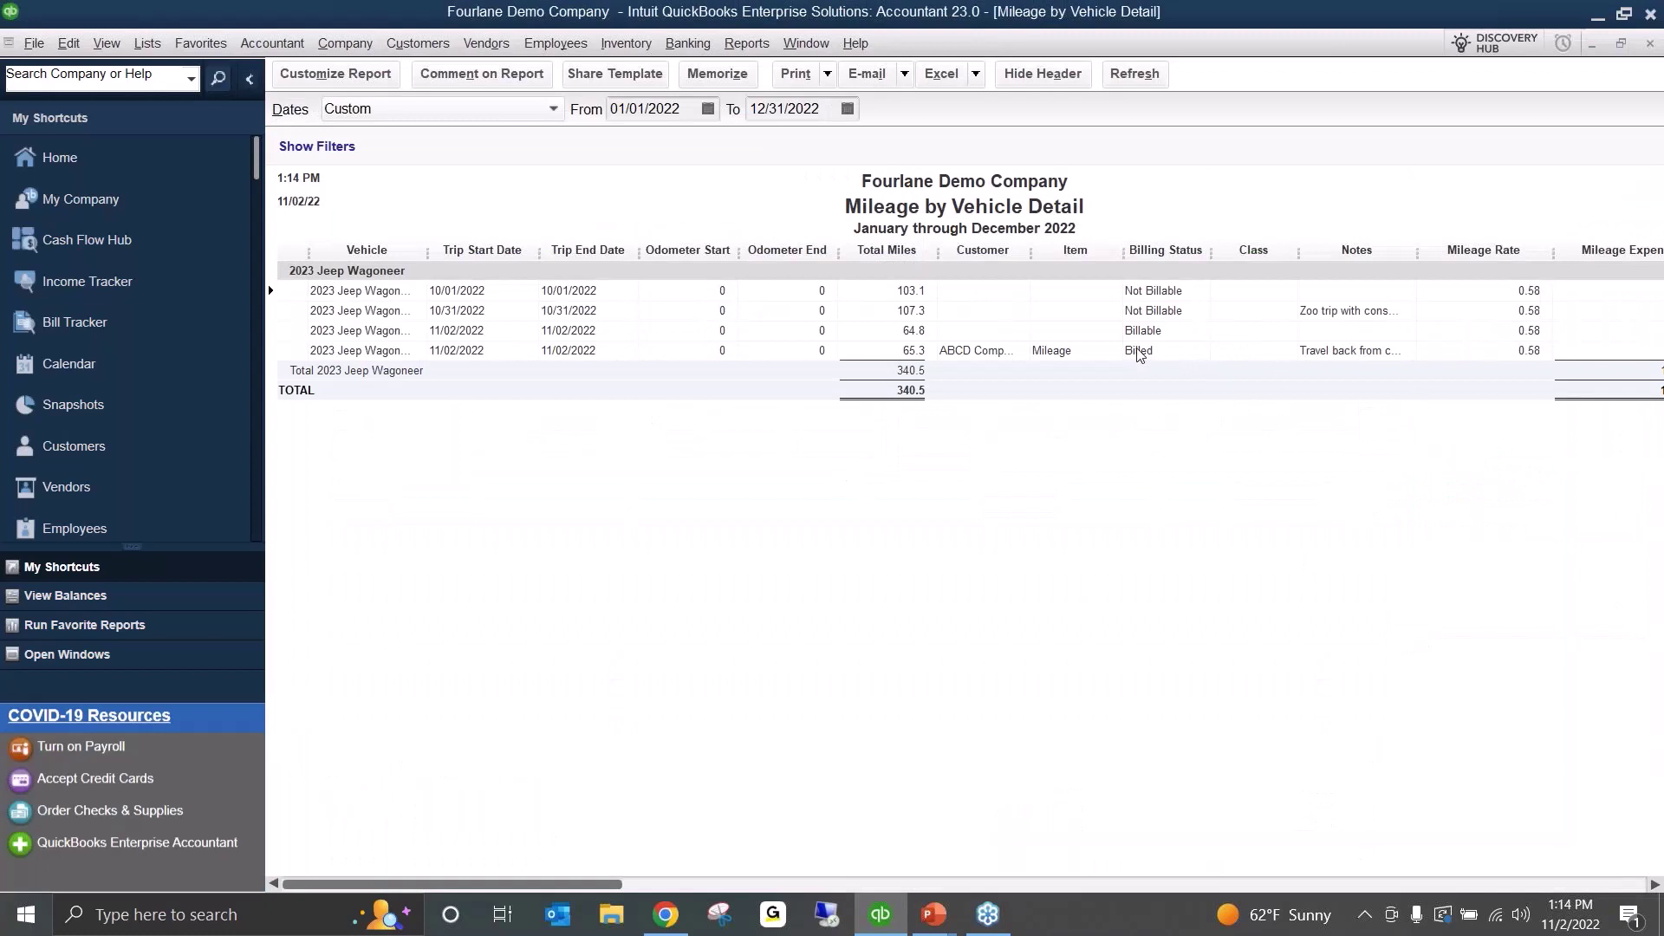
- Open the Profit & Loss Standard report to check how the billed mileage is reported
{"action": "left_click", "coordinate": [746, 41]}
{"action": "mouse_move", "coordinate": [794, 298]}
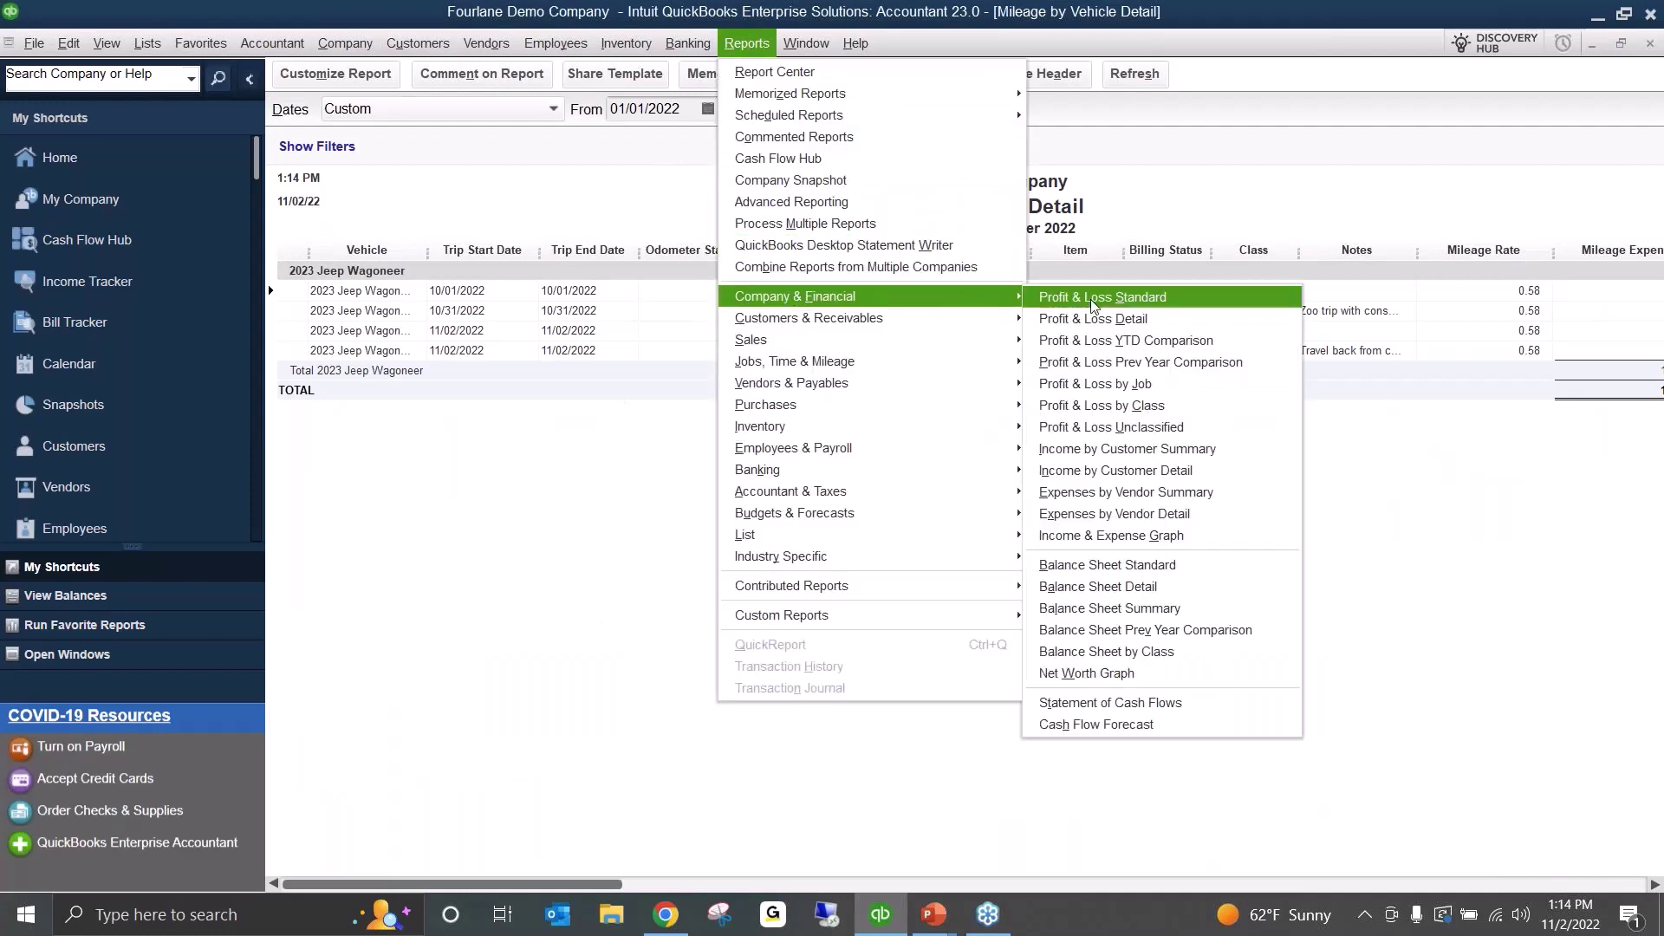
{"action": "left_click", "coordinate": [1122, 299]}
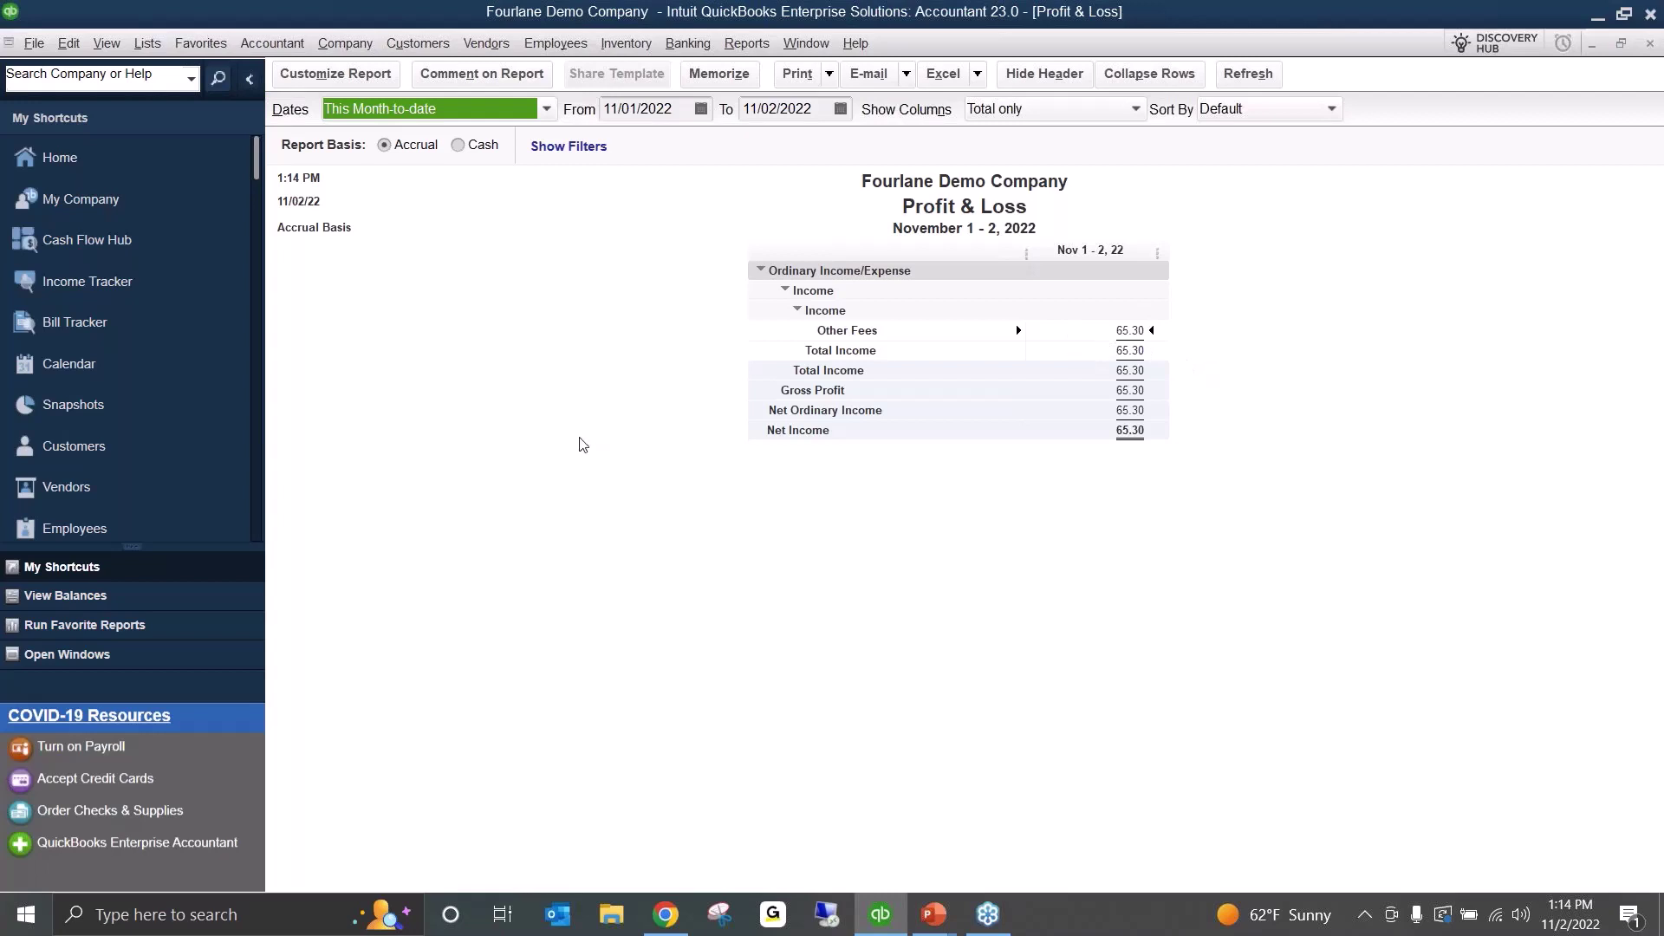
- Return to the Mileage by Vehicle Detail report, examine its mileage rate, expense, sales price and amount columns, and close it
{"action": "key", "text": "ctrl+Tab"}
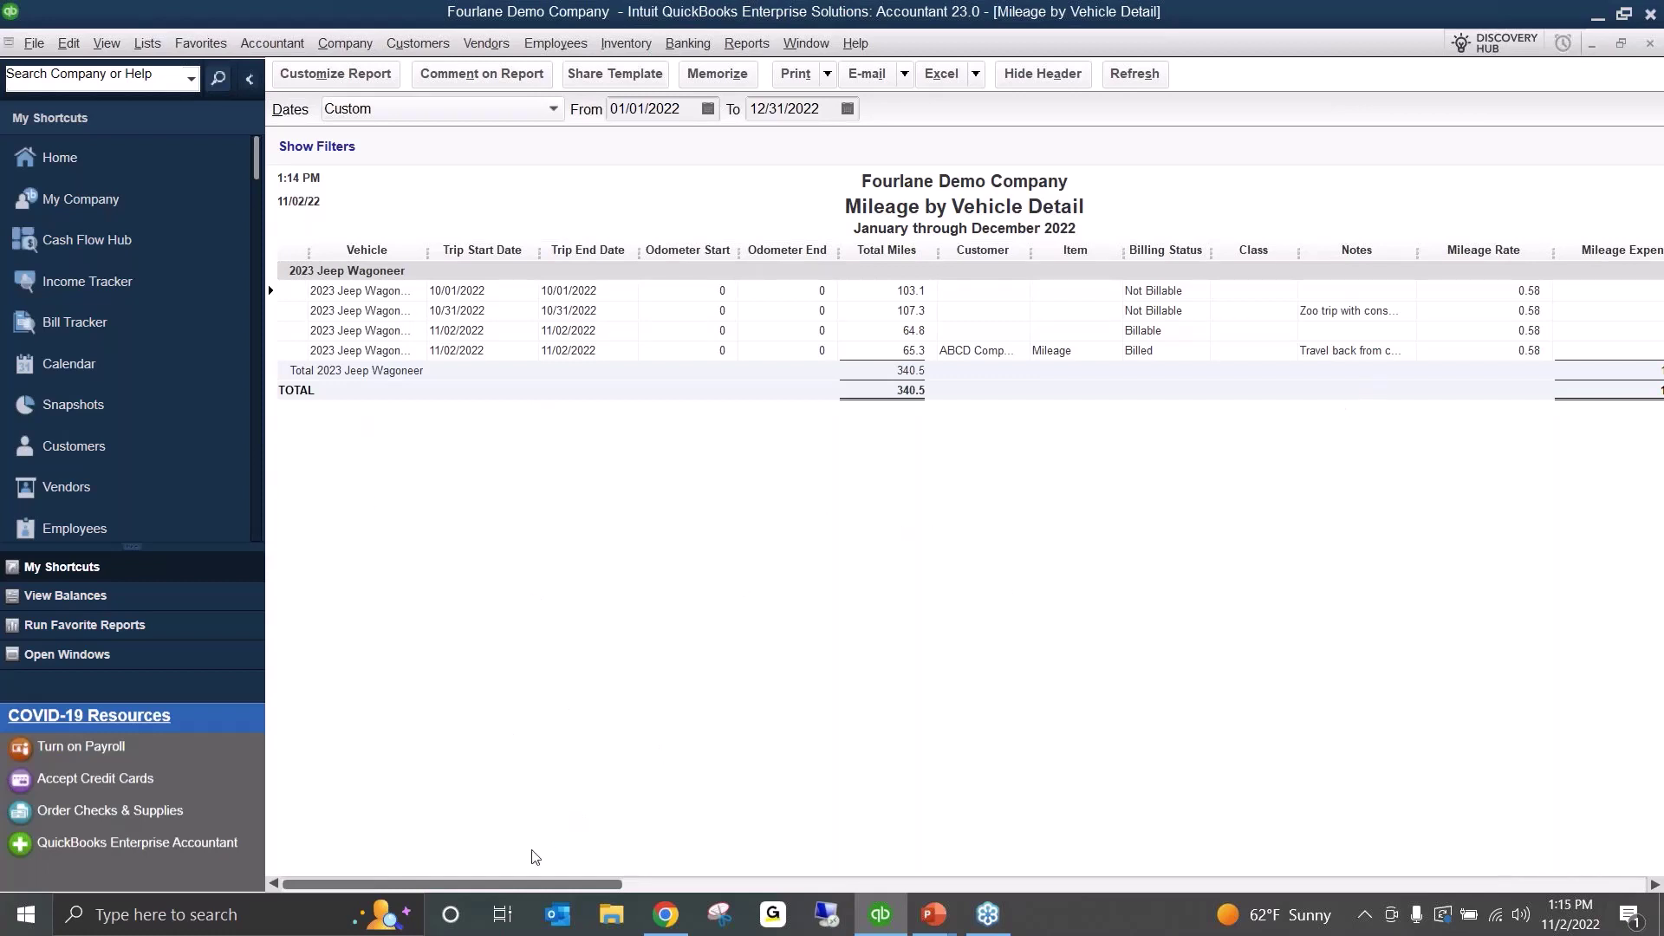
{"action": "left_click_drag", "start_coordinate": [532, 884], "coordinate": [1564, 880]}
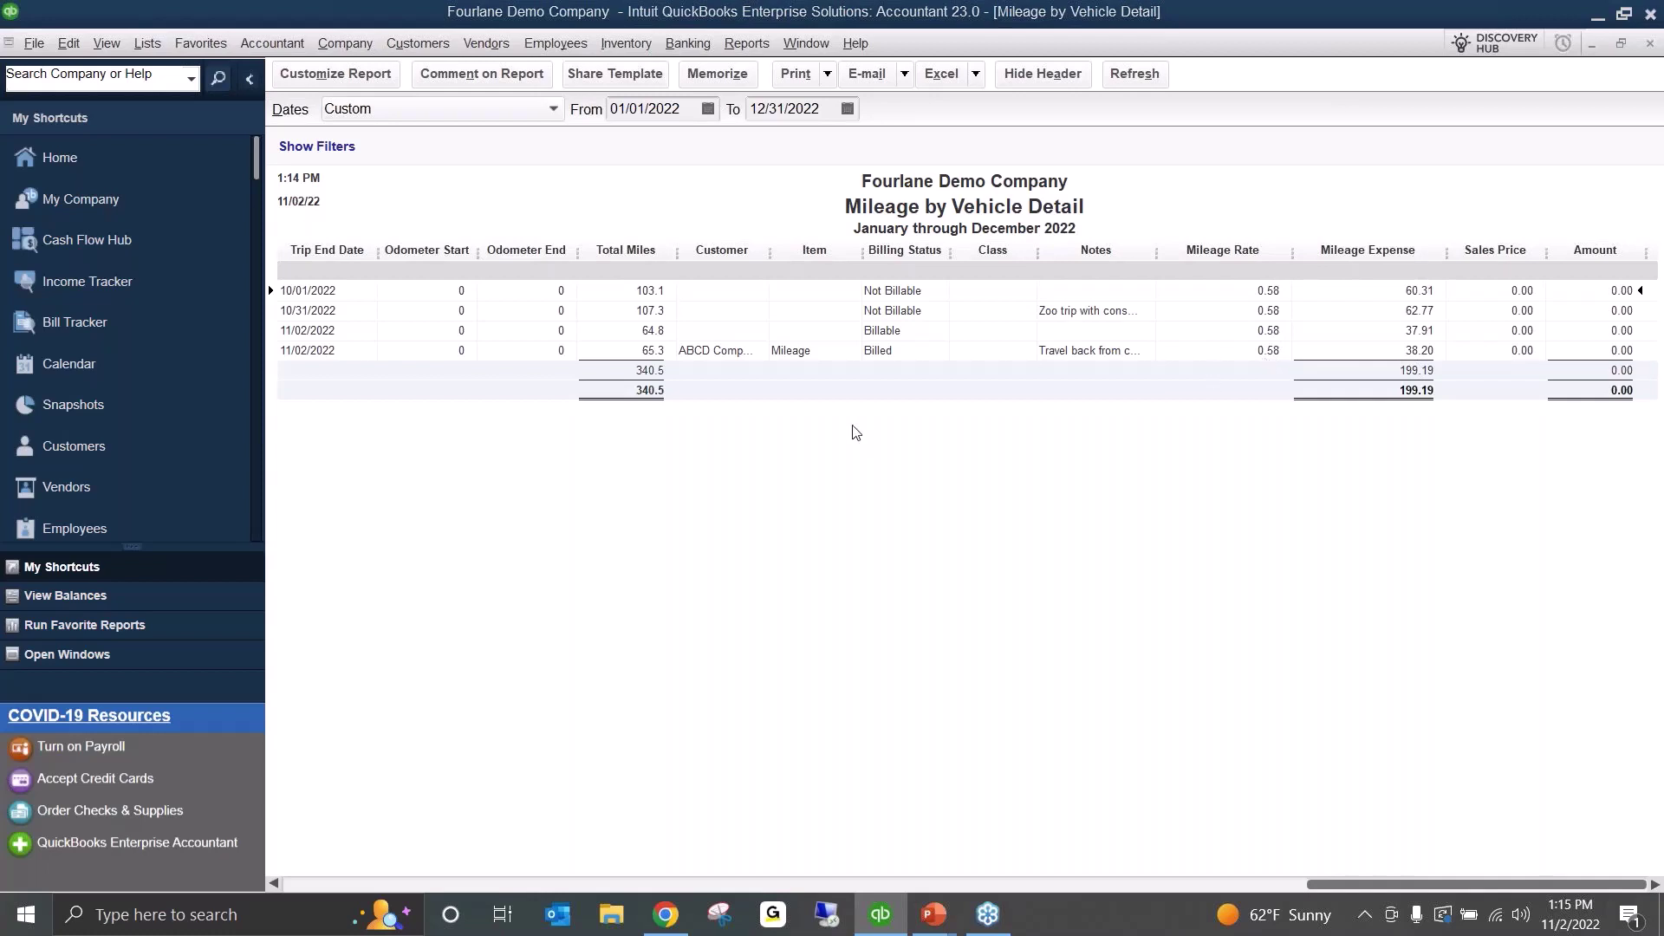
{"action": "key", "text": "Escape"}
{"action": "left_click", "coordinate": [994, 410]}
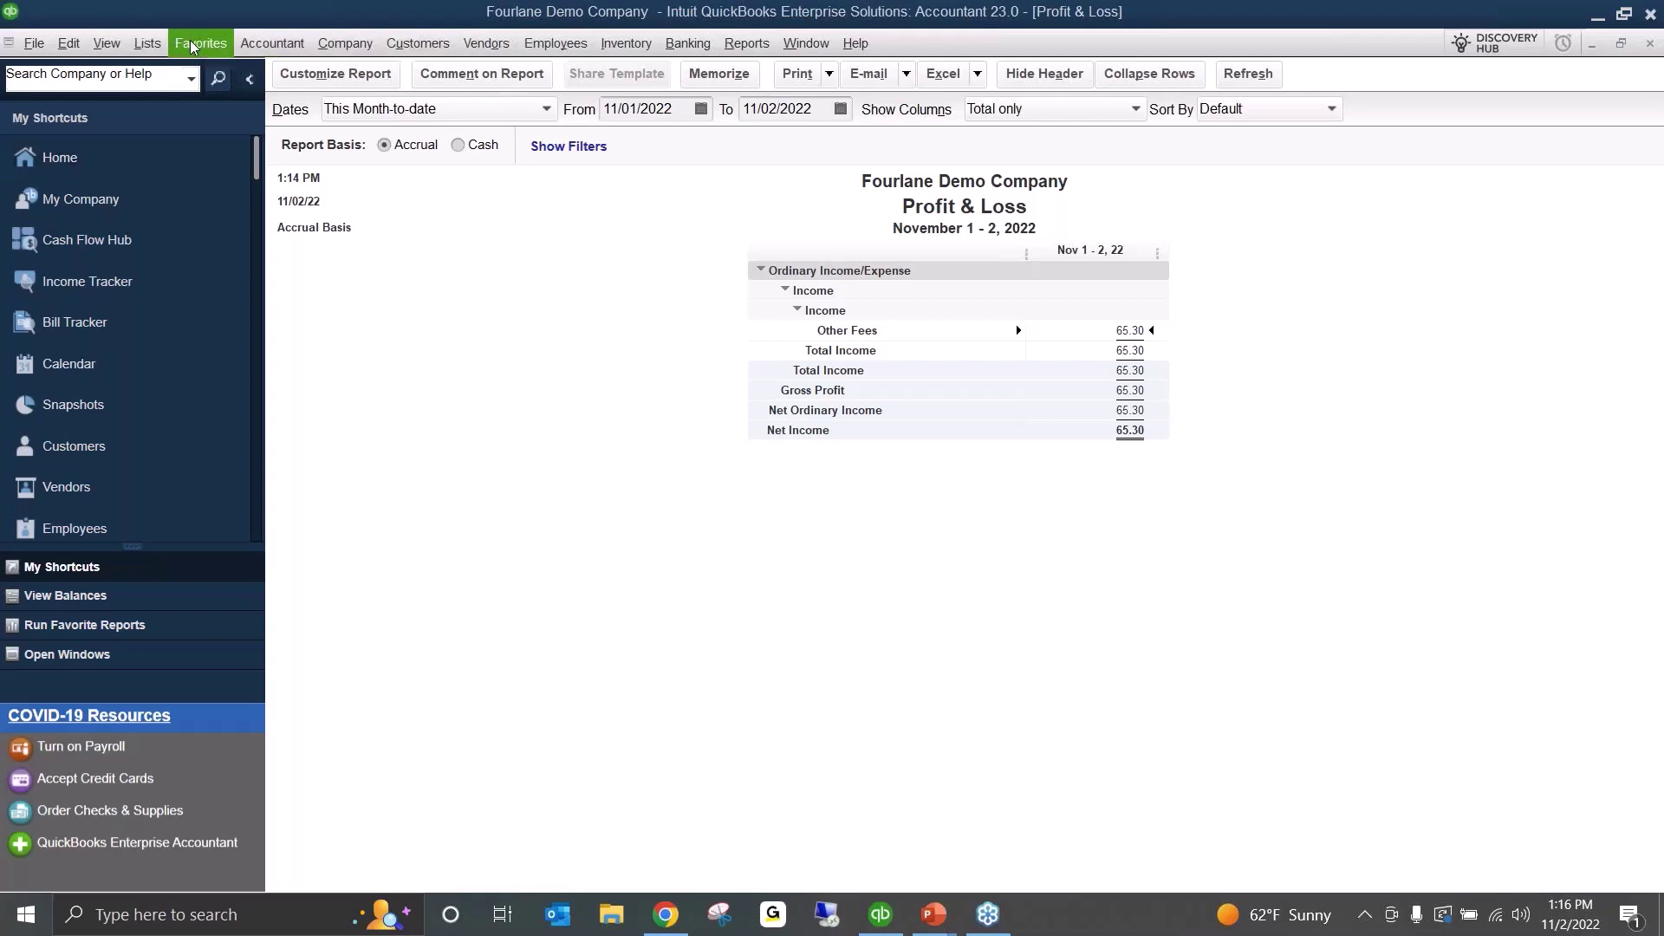
- Open Track Vehicle Mileage and go to the management of its mileage rates
{"action": "left_click", "coordinate": [339, 45]}
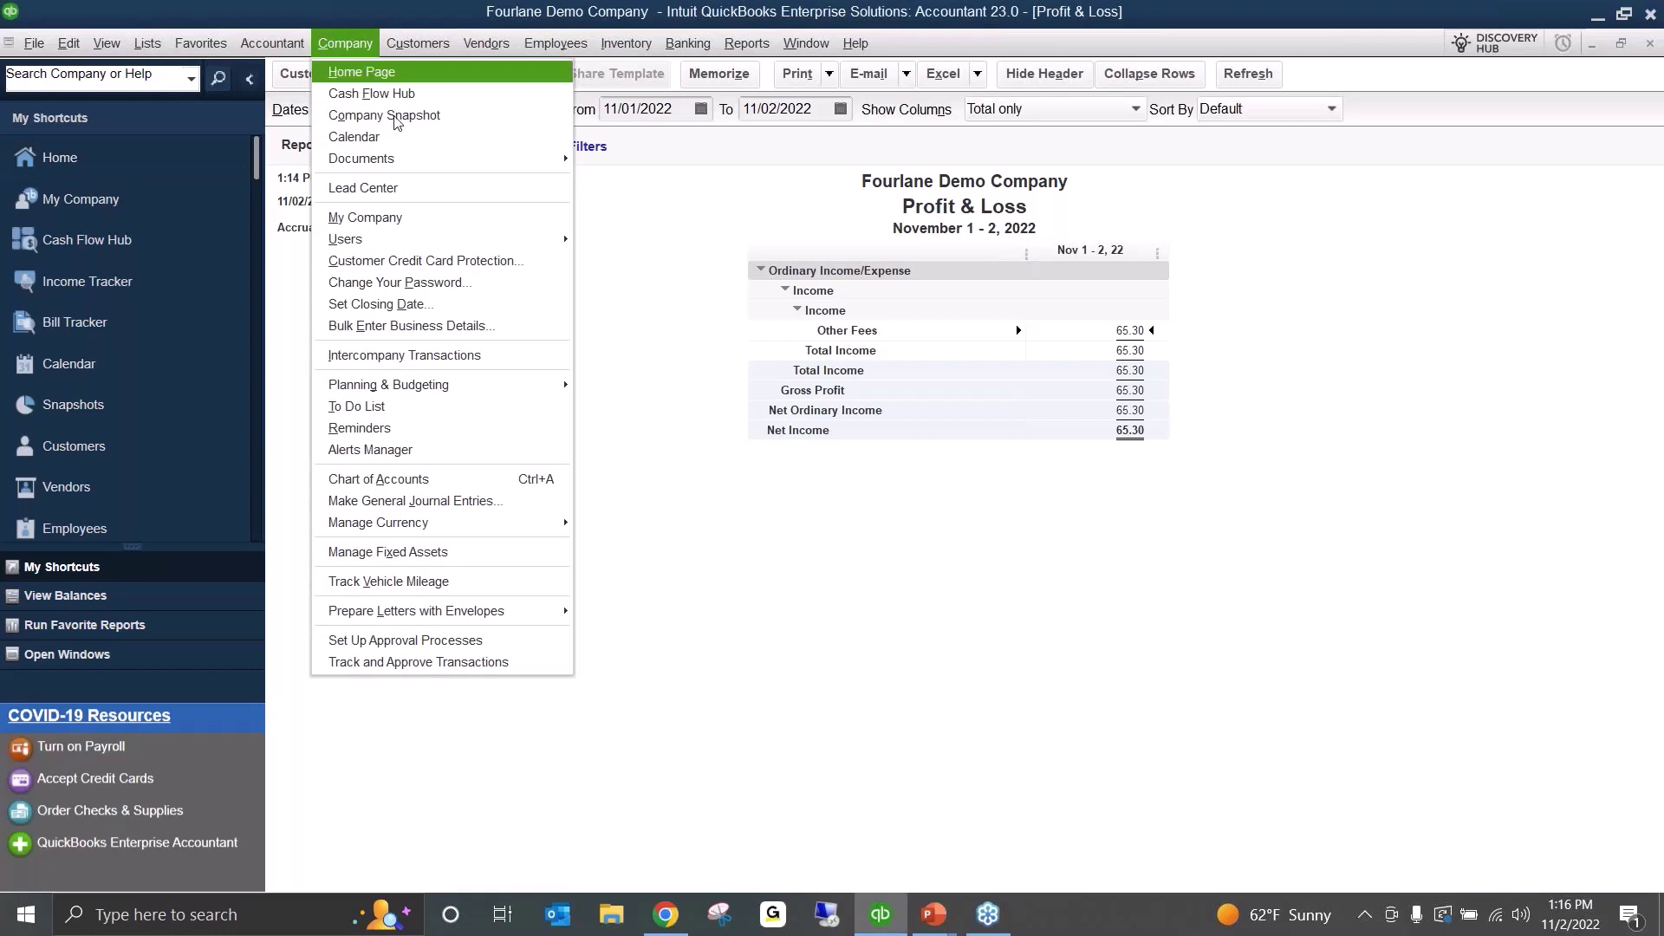
{"action": "left_click", "coordinate": [450, 582]}
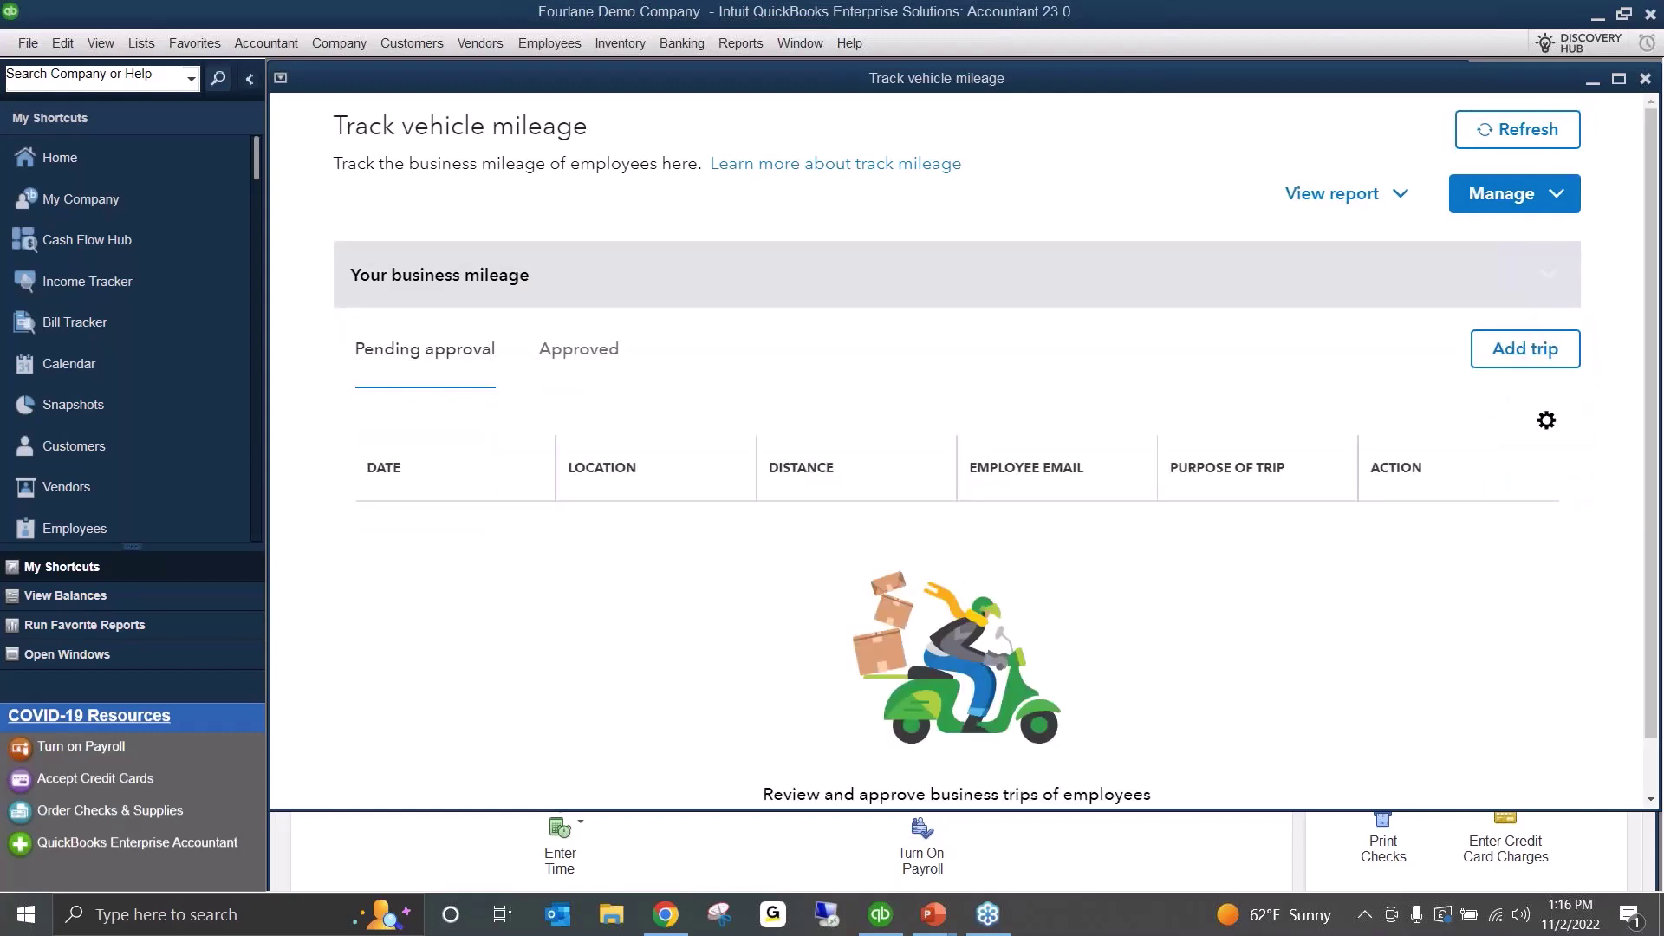
{"action": "left_click", "coordinate": [1563, 198]}
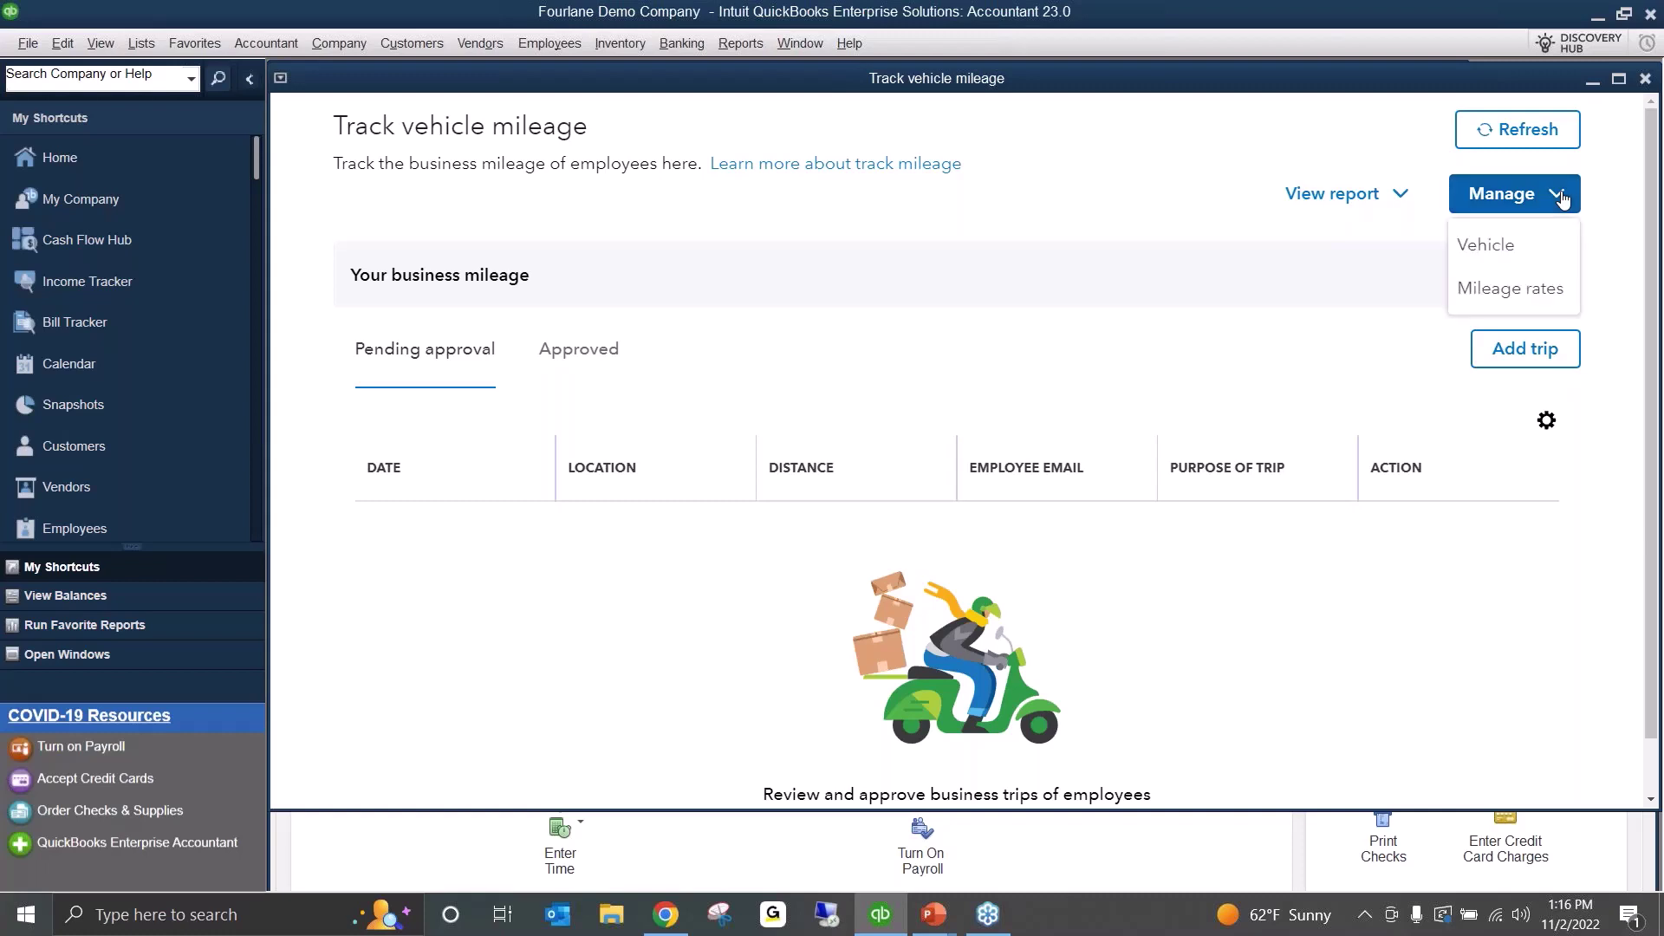
{"action": "left_click", "coordinate": [1503, 295]}
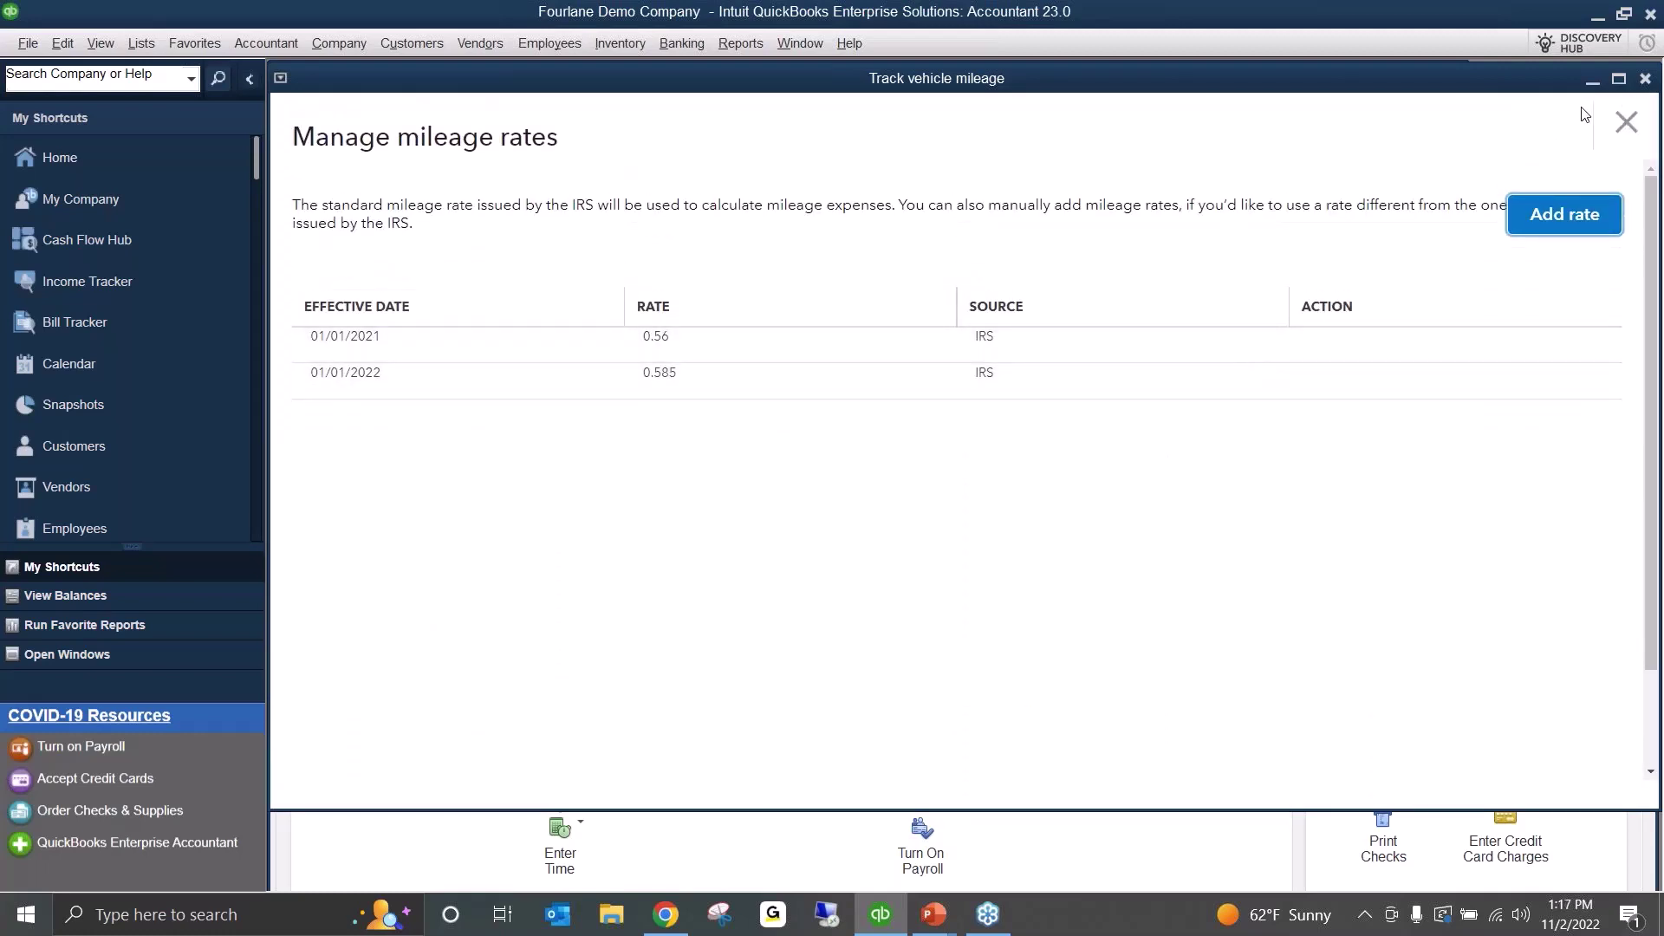
{"action": "left_click_drag", "start_coordinate": [1538, 75], "coordinate": [1519, 87]}
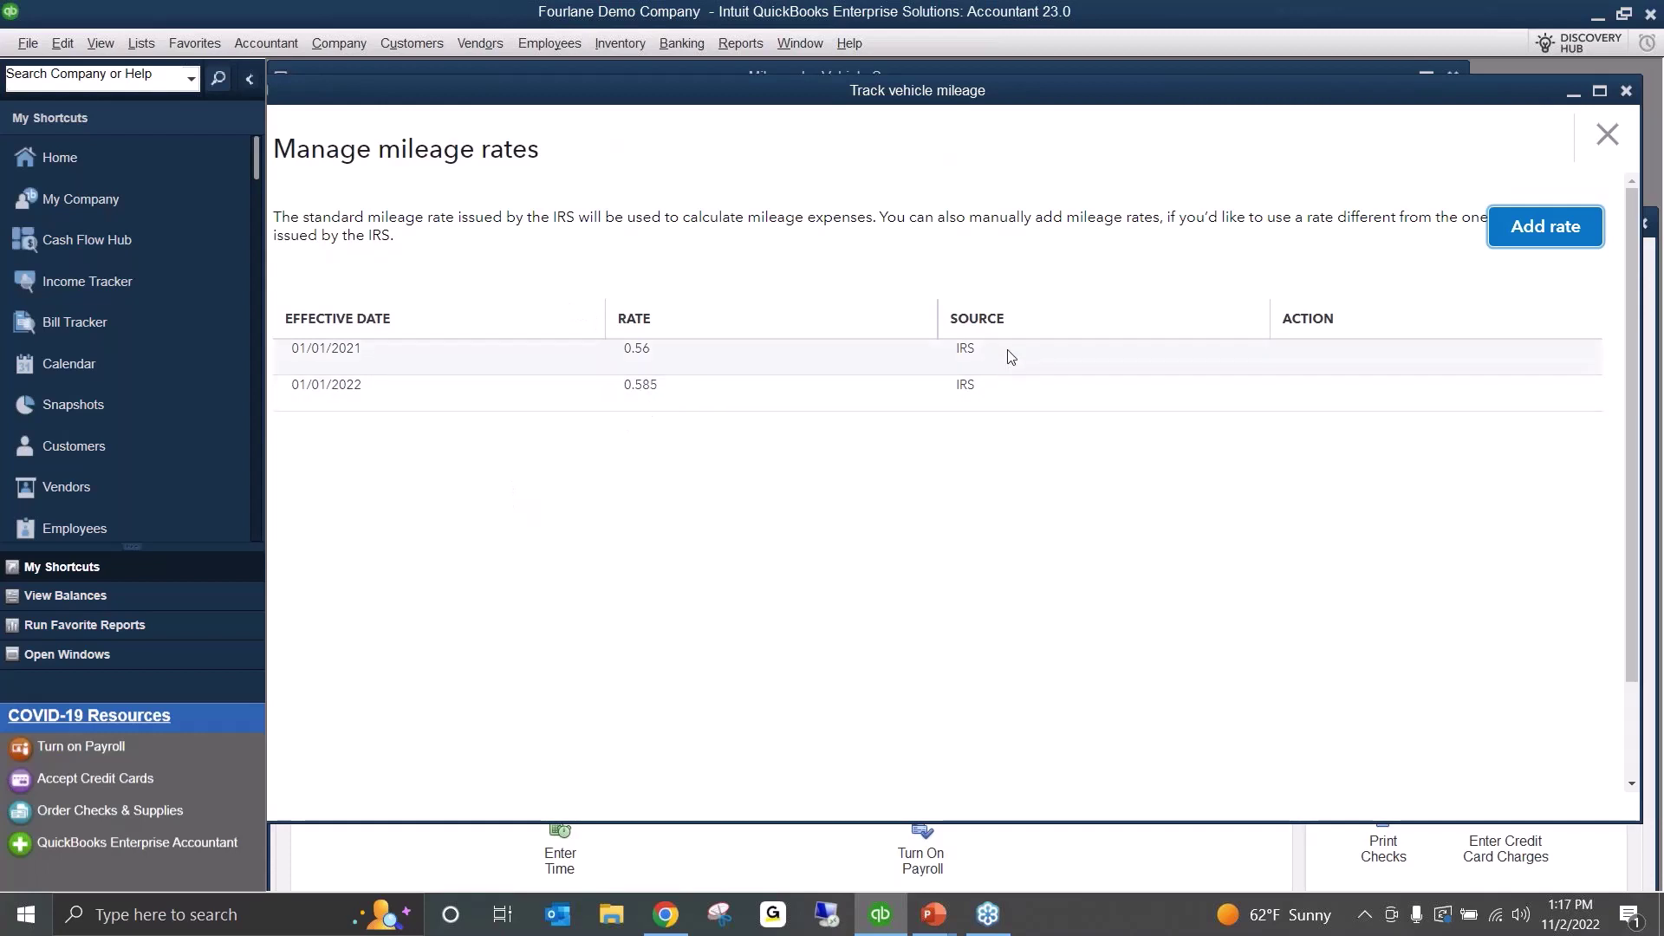
{"action": "left_click", "coordinate": [1557, 228]}
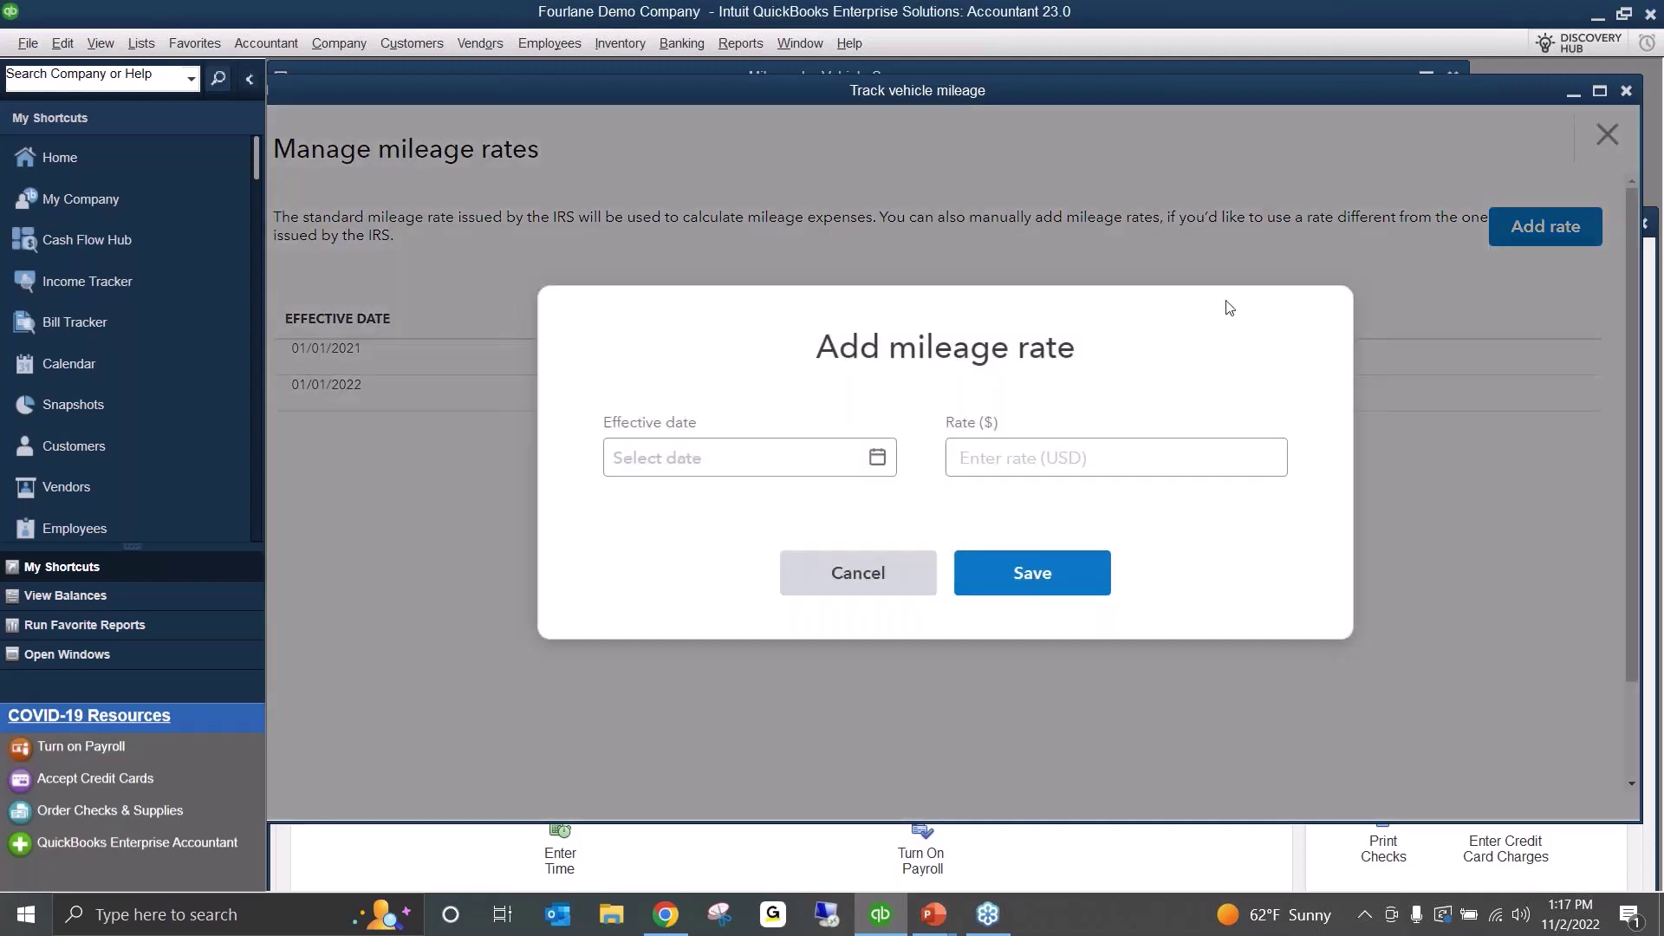
{"action": "left_click", "coordinate": [652, 451]}
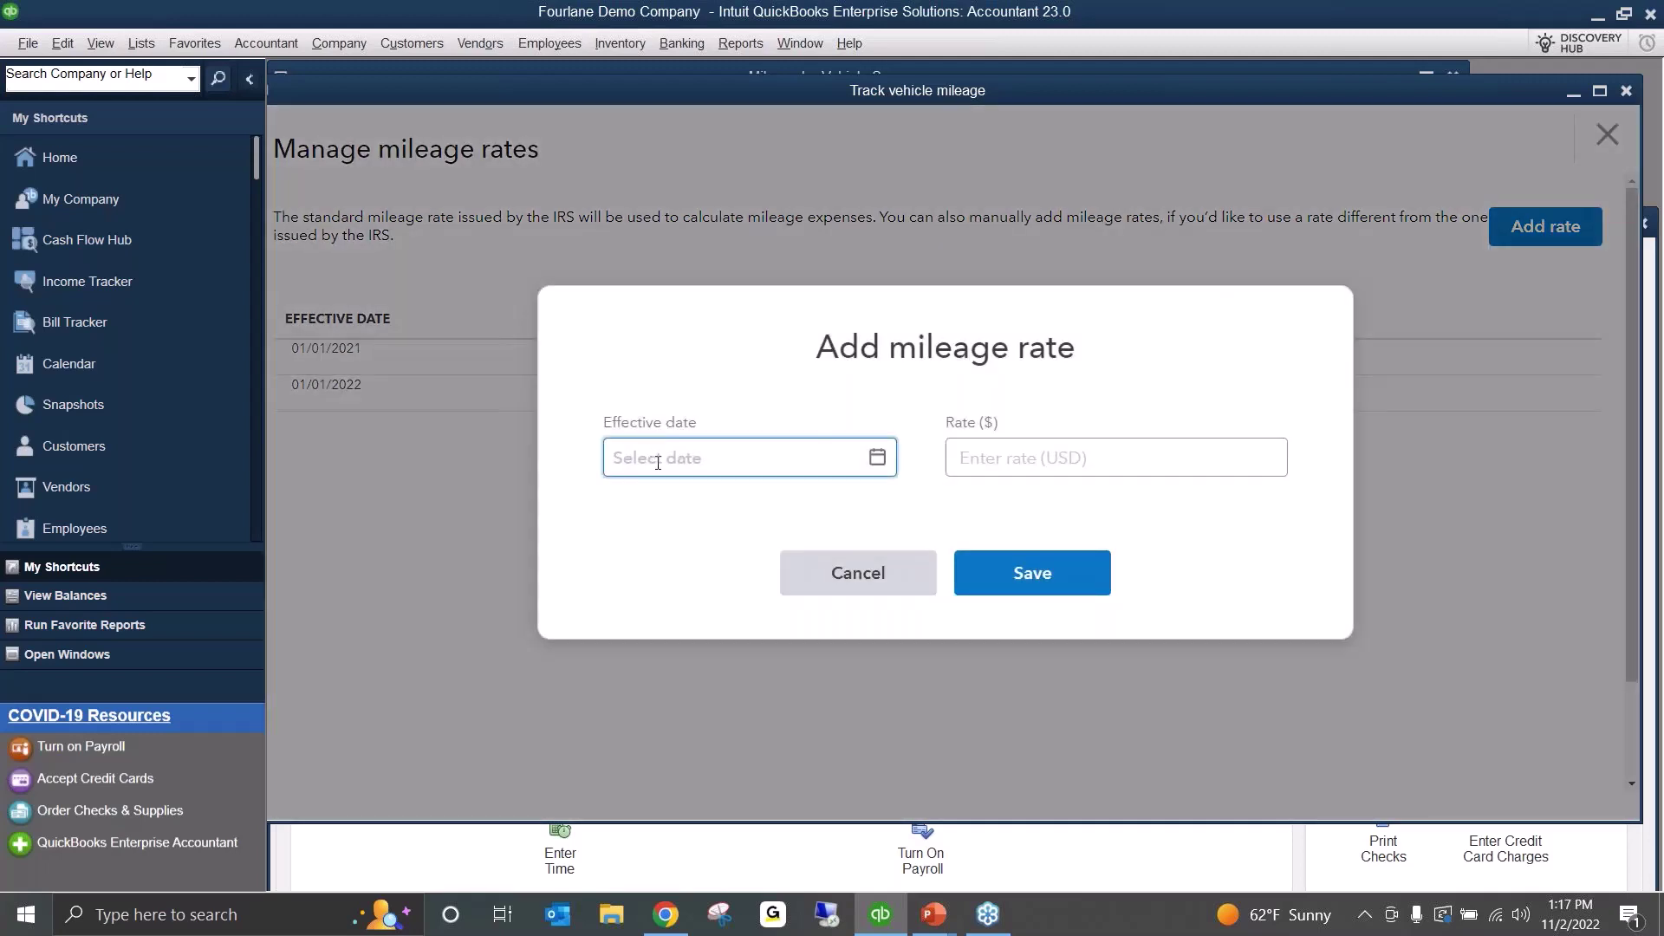
{"action": "left_click", "coordinate": [877, 457]}
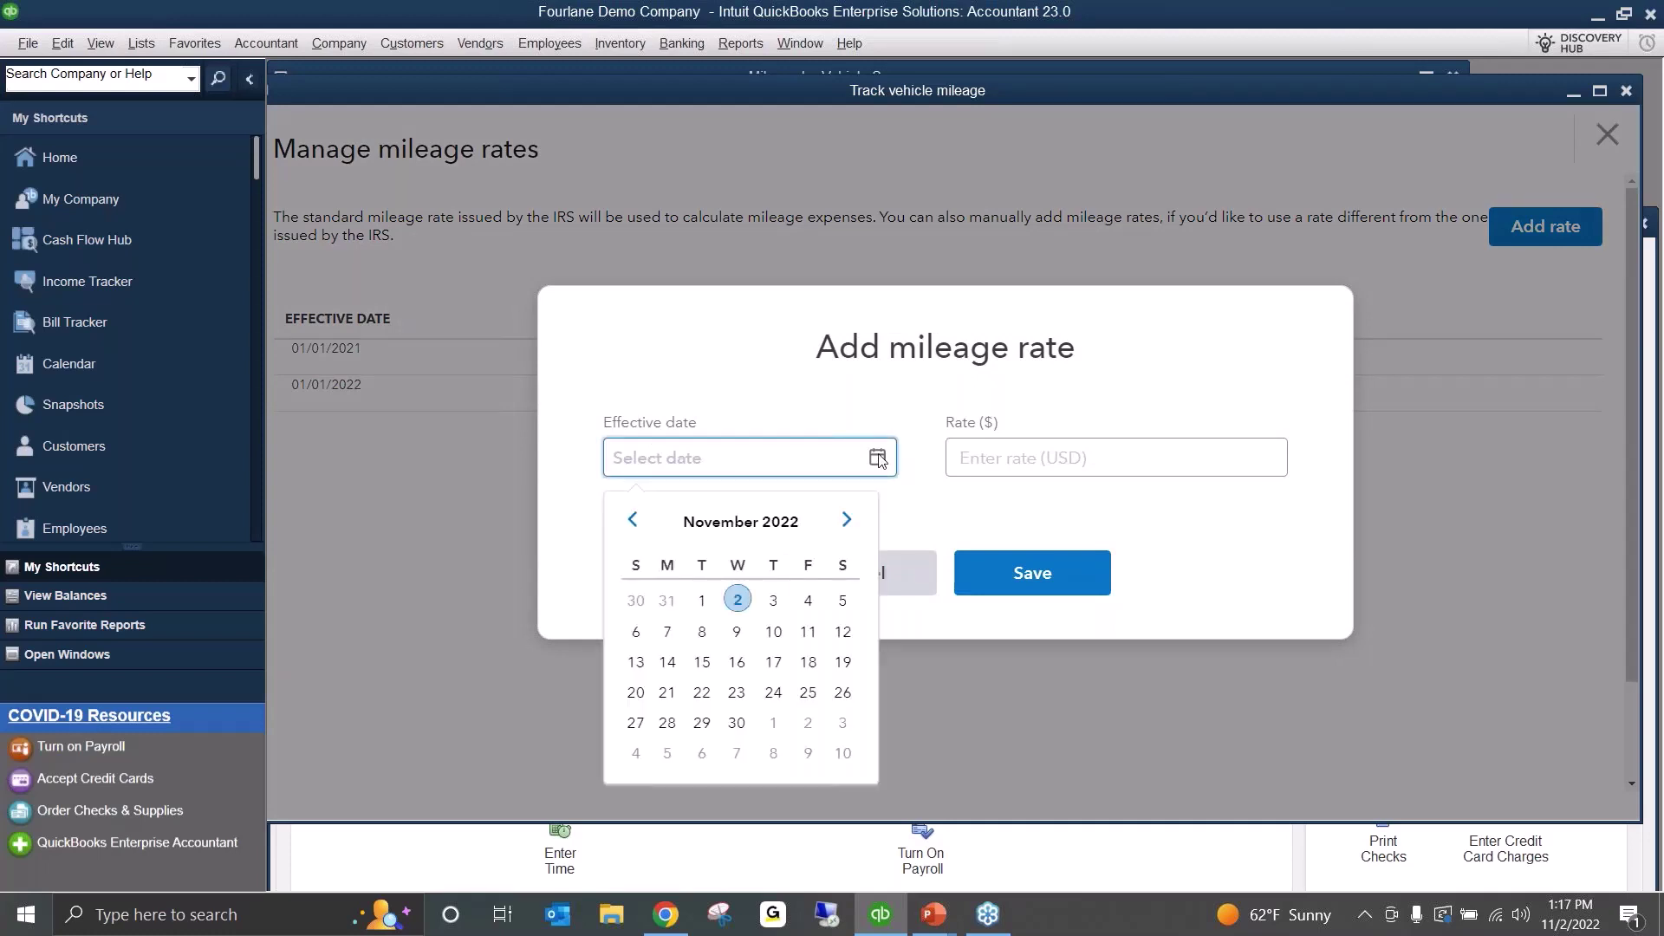
{"action": "left_click", "coordinate": [807, 600]}
{"action": "left_click", "coordinate": [996, 453]}
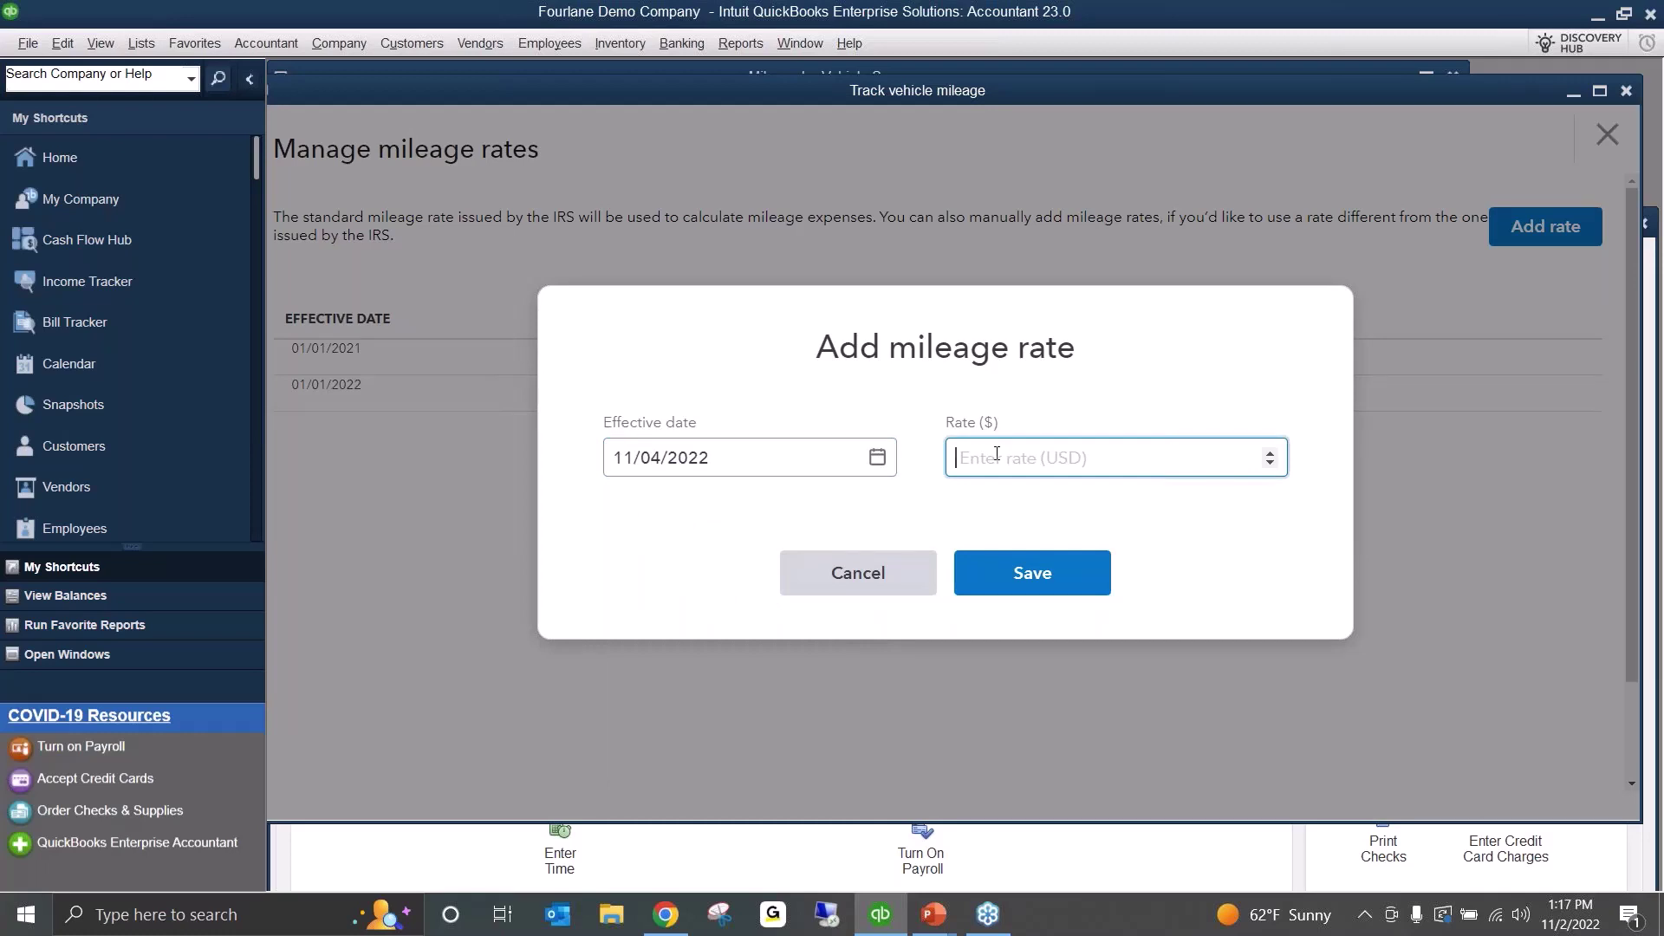
{"action": "left_click", "coordinate": [865, 580]}
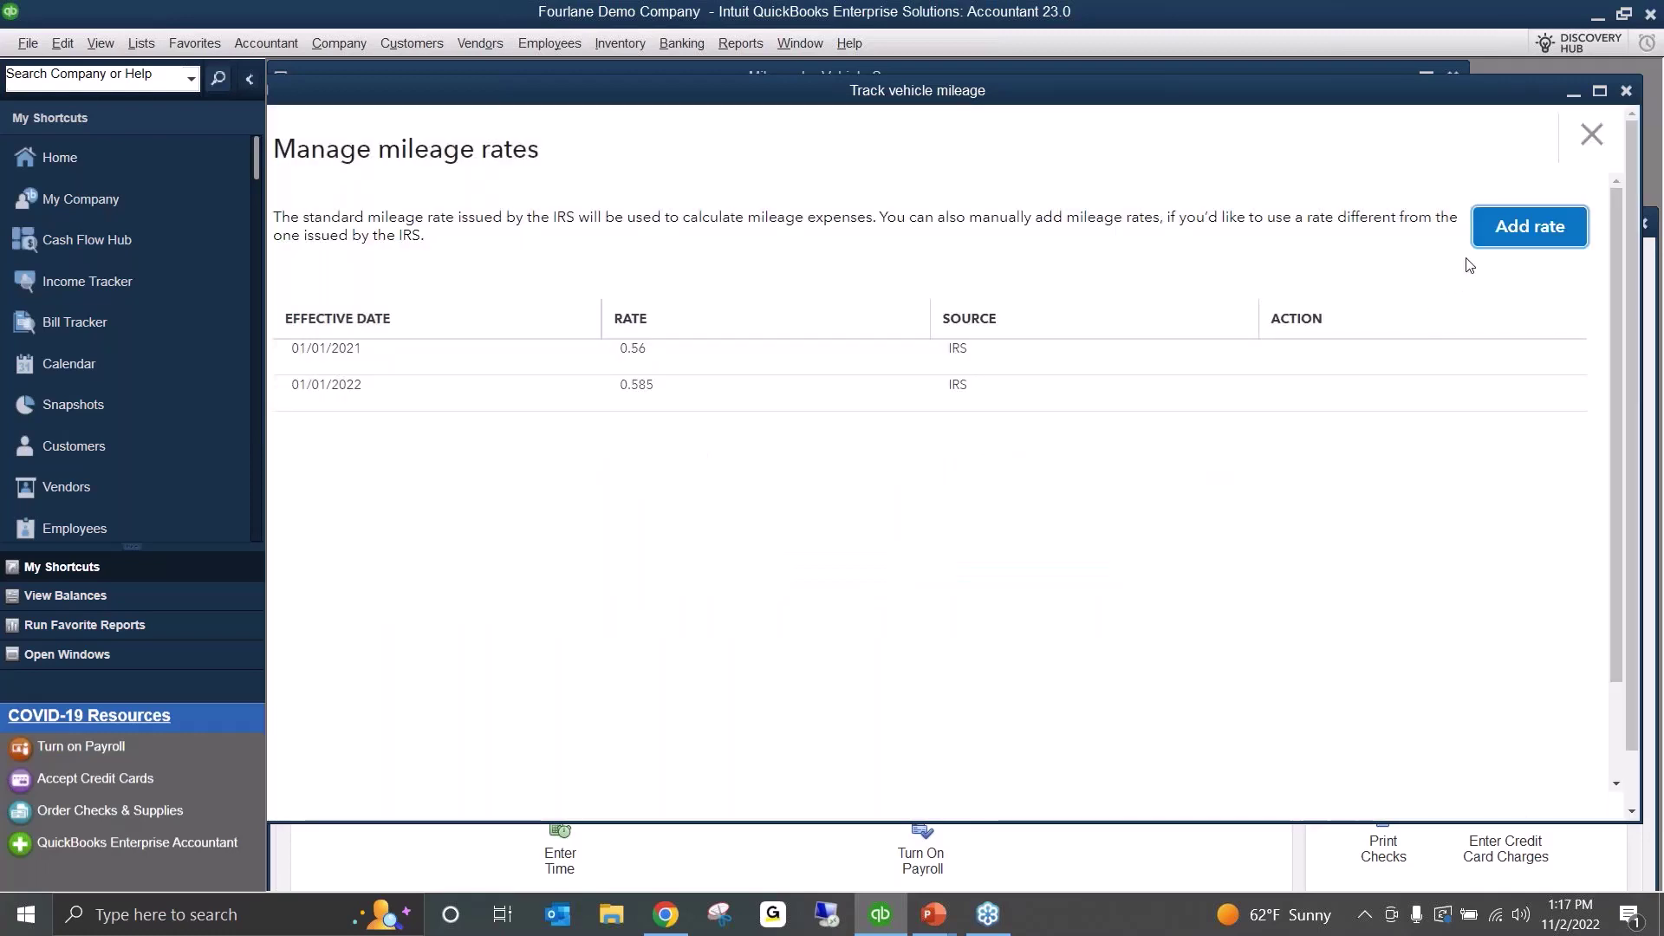
- Add a manual mileage rate of $.75 with the effective date 11/04/2022 and save it
{"action": "left_click", "coordinate": [1527, 238]}
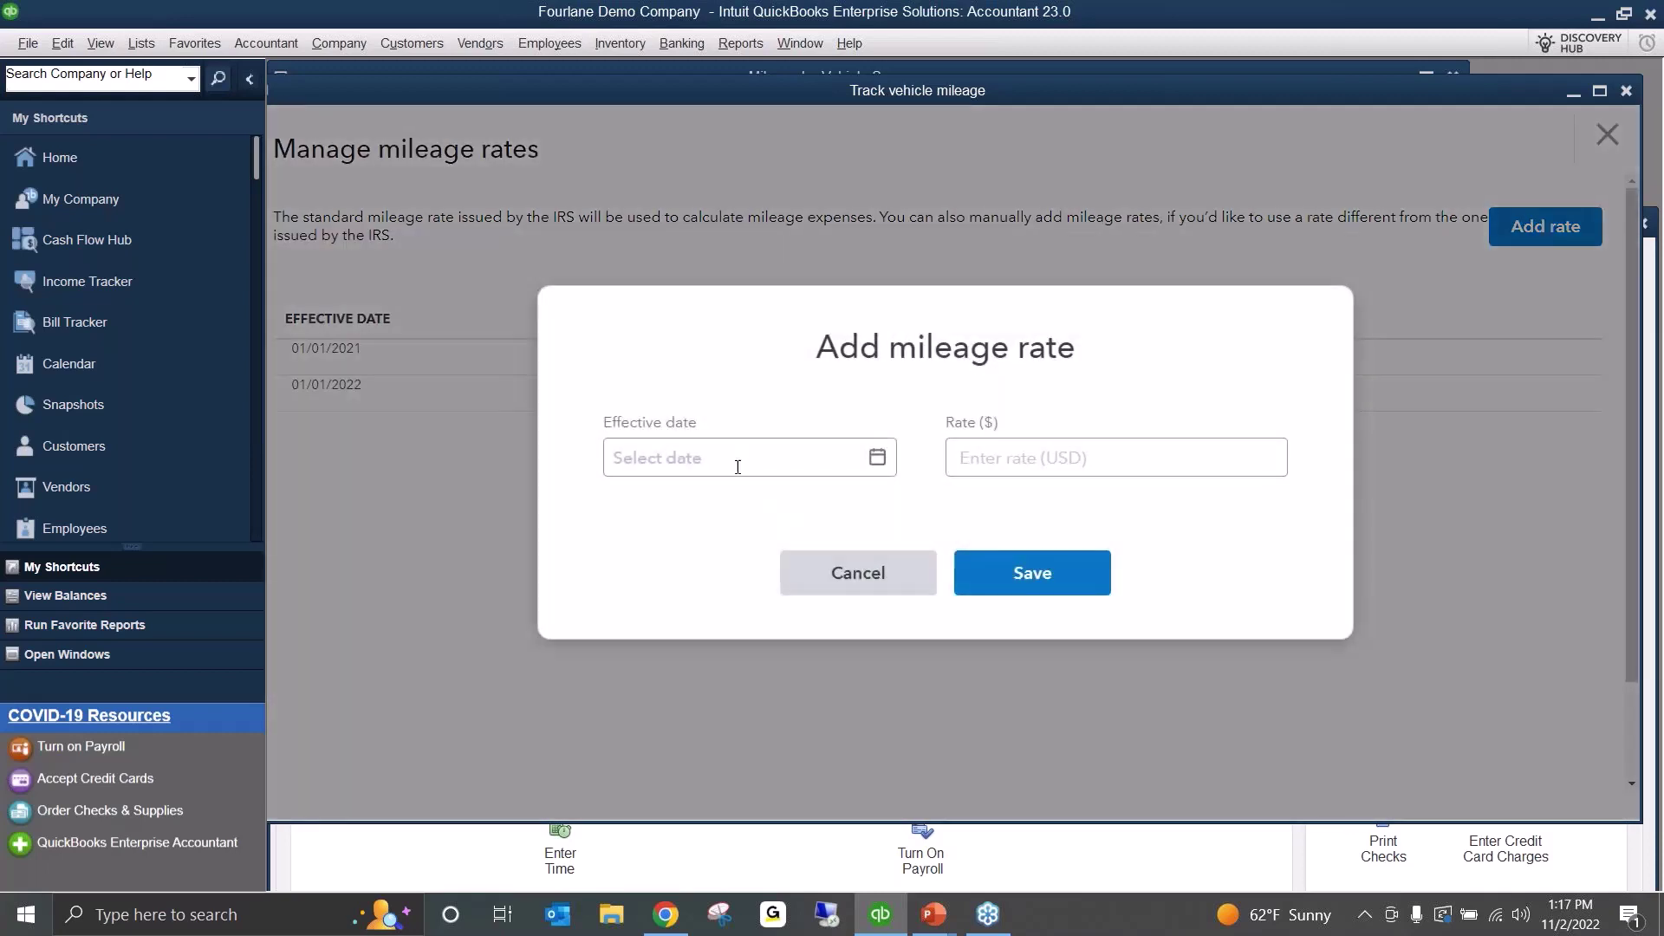
{"action": "left_click", "coordinate": [877, 458]}
{"action": "left_click", "coordinate": [810, 598]}
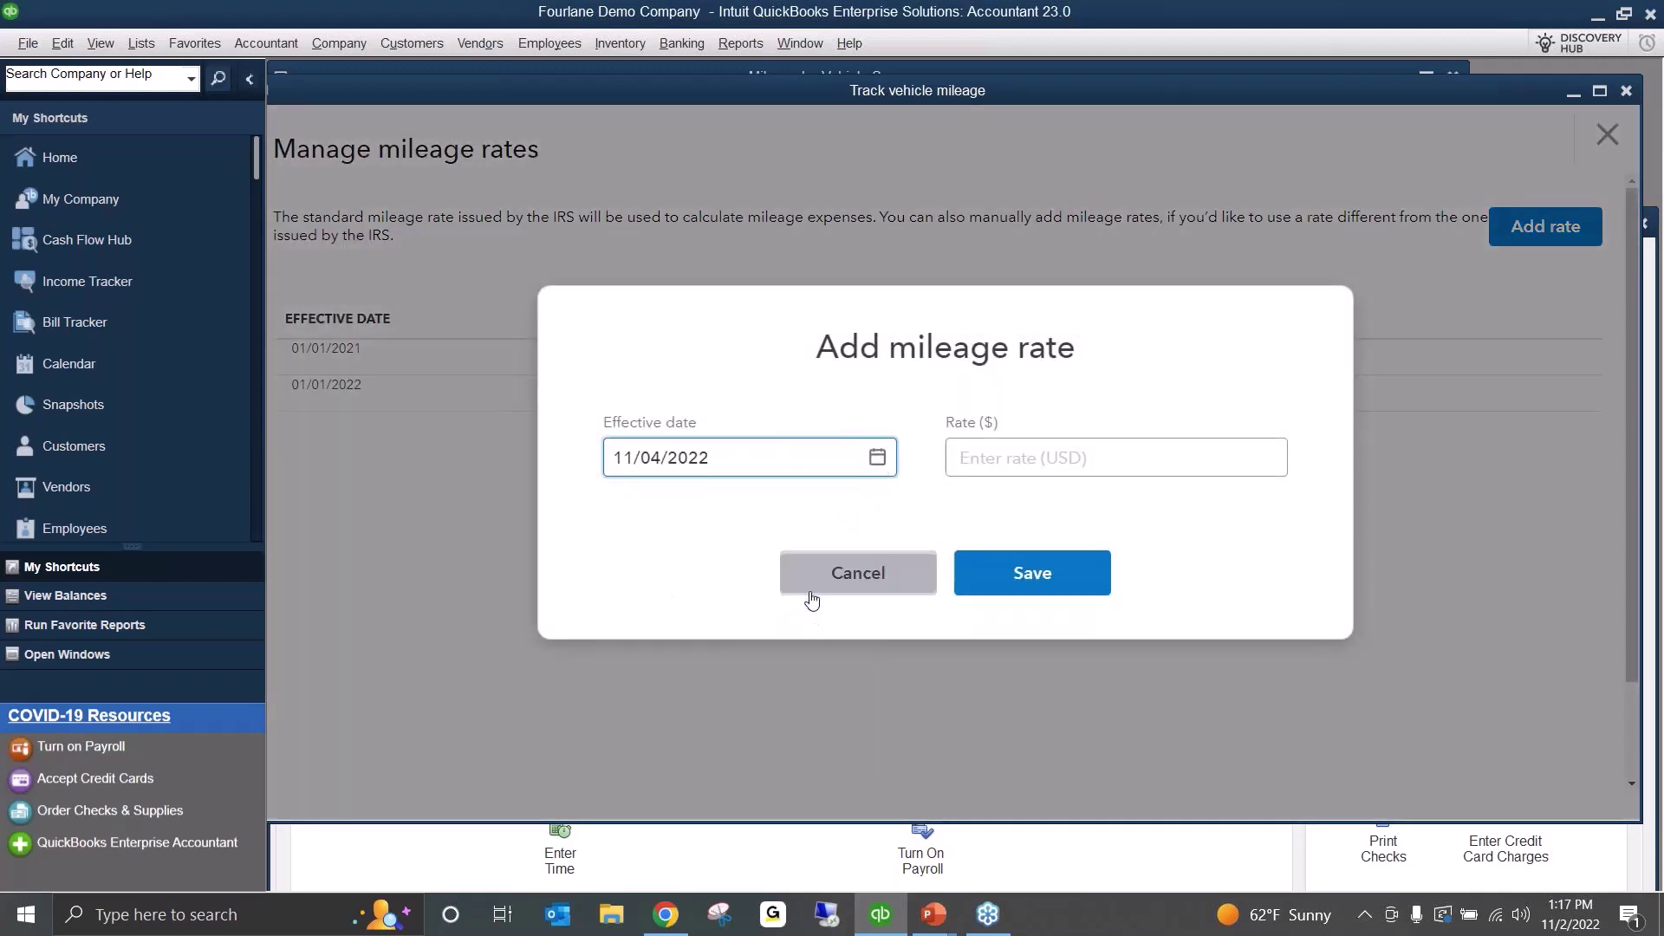
{"action": "left_click", "coordinate": [1026, 458]}
{"action": "type", "text": ".75"}
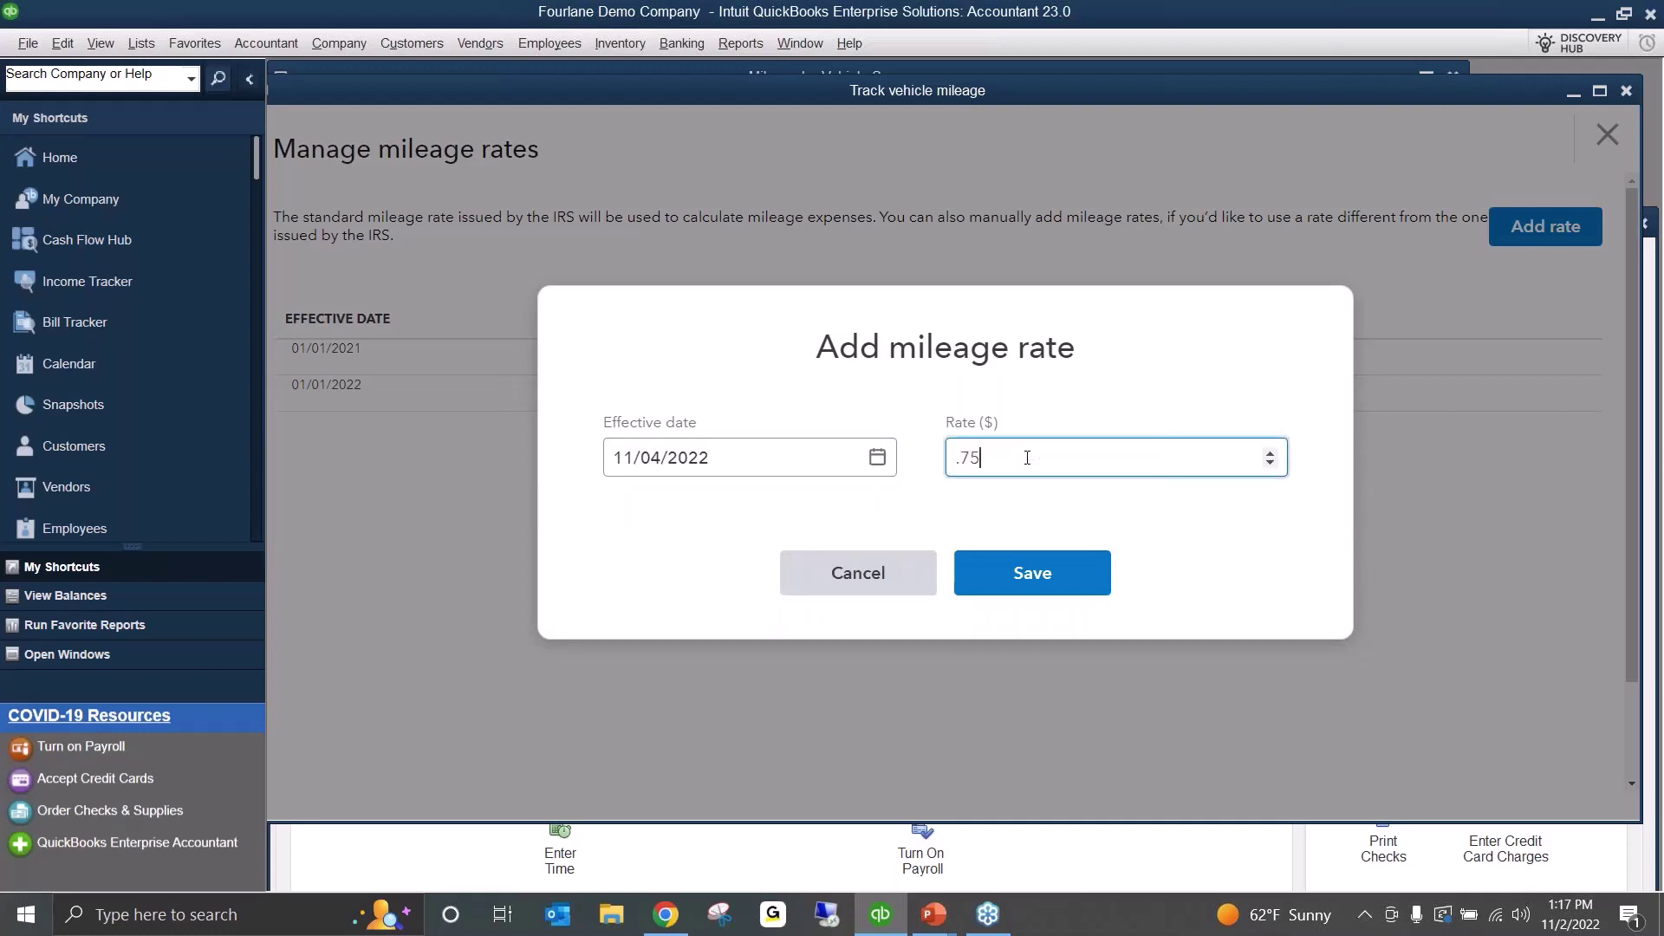
{"action": "left_click", "coordinate": [1069, 581]}
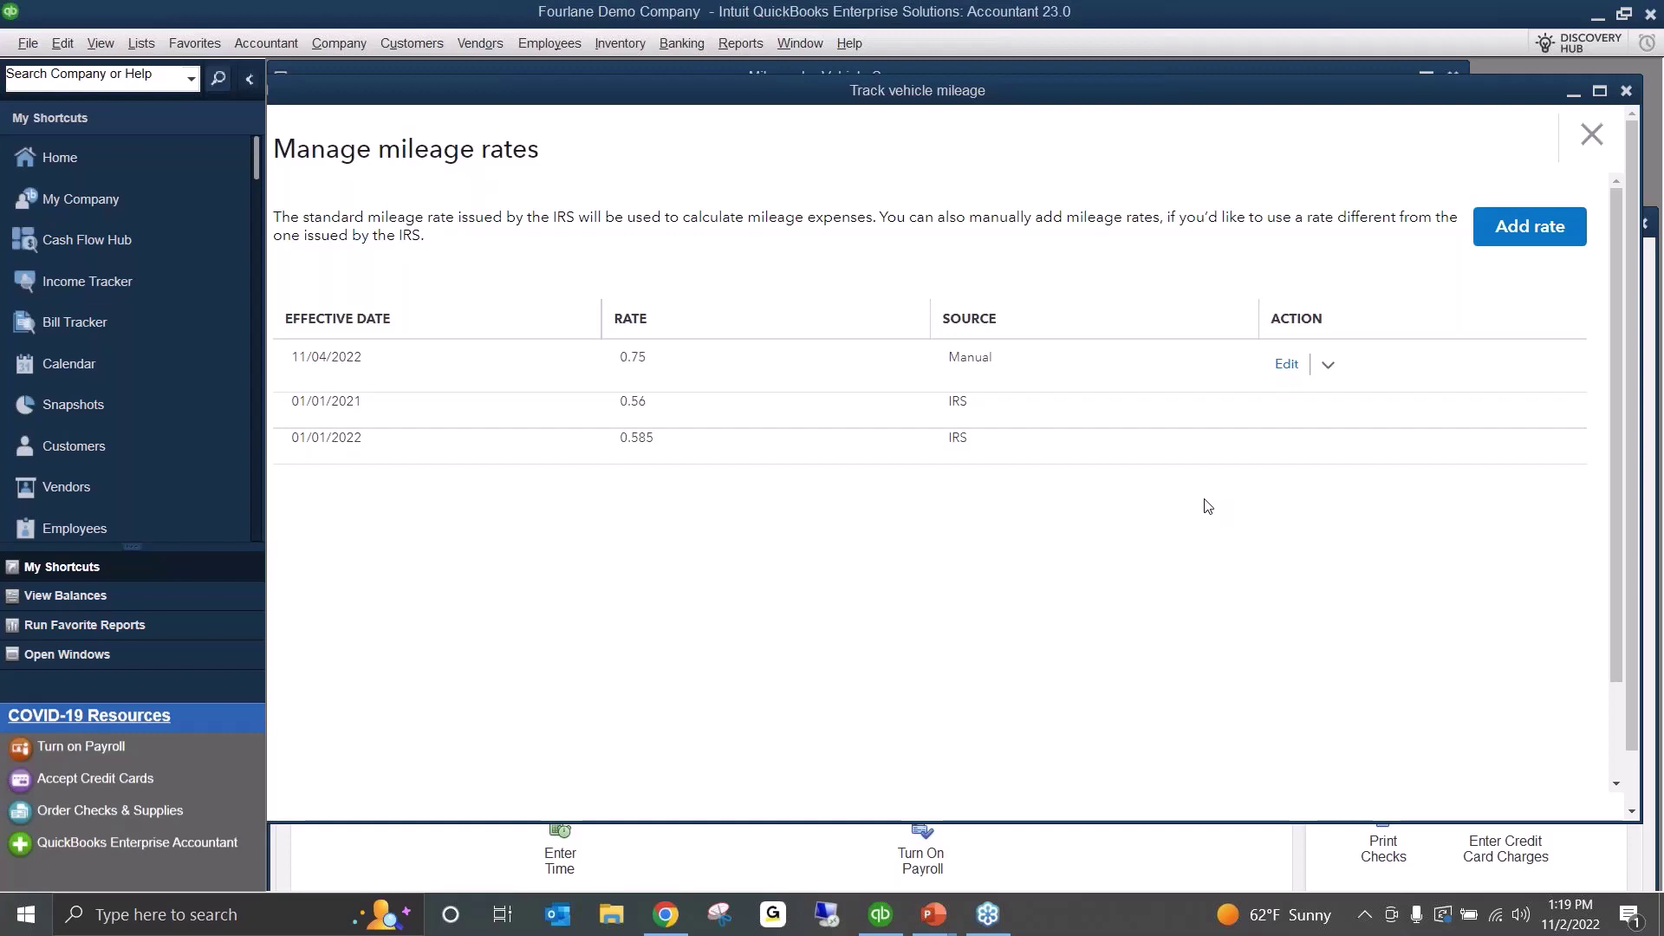
- Open the Class List to look at the available classes
{"action": "left_click", "coordinate": [141, 43]}
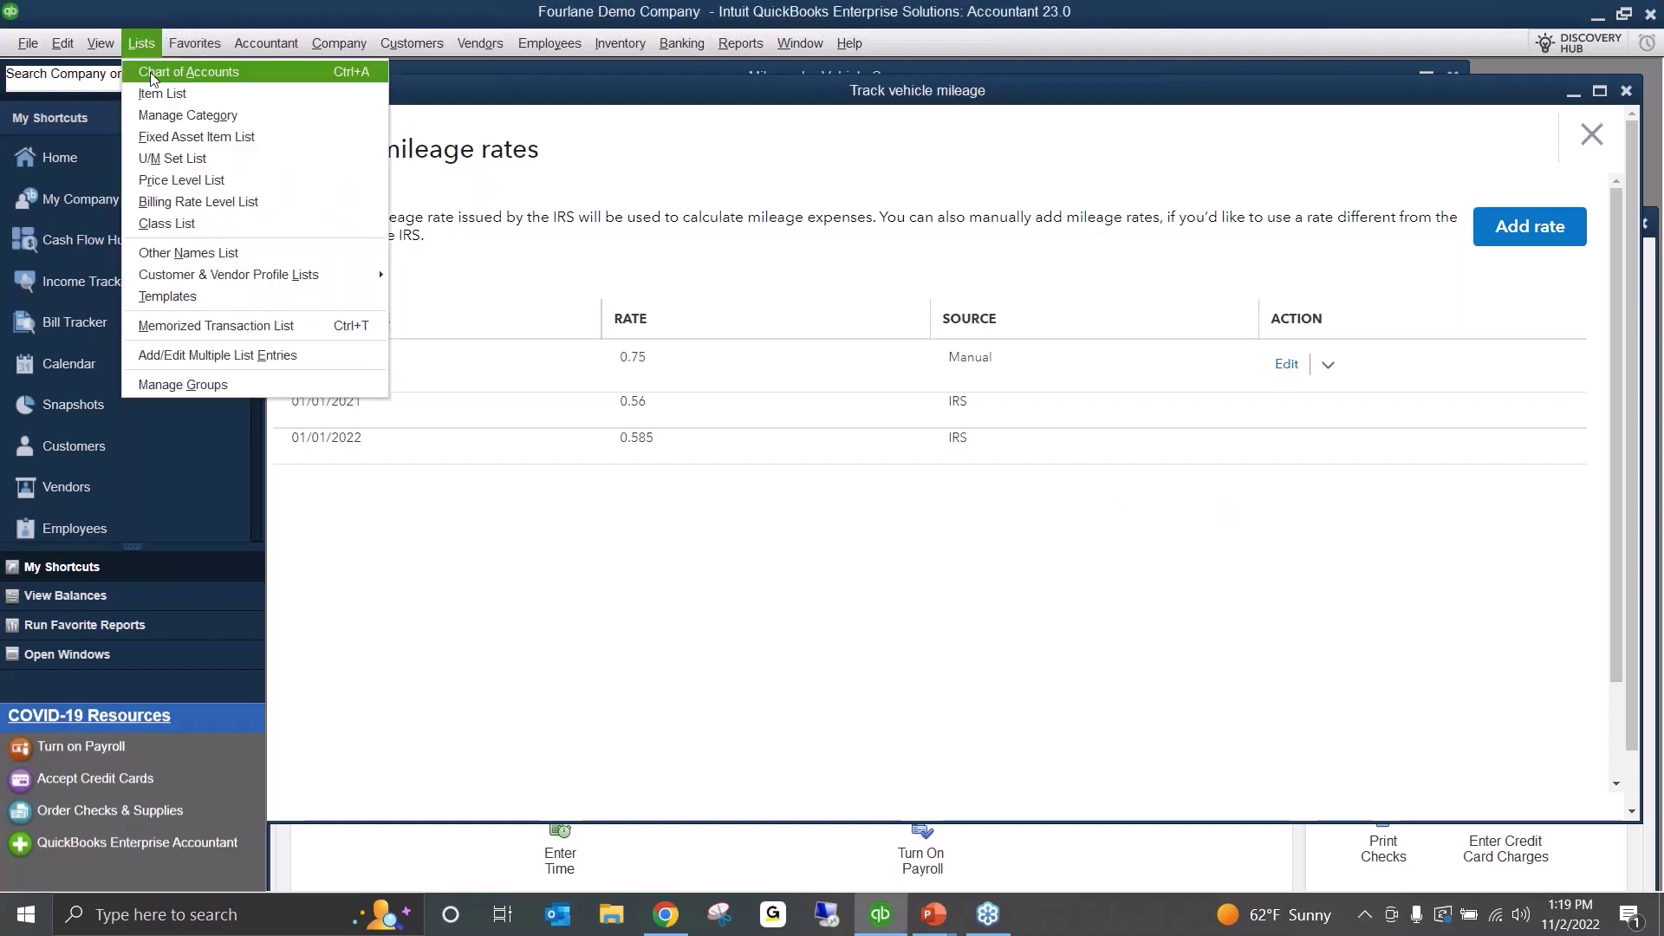
{"action": "left_click", "coordinate": [193, 225]}
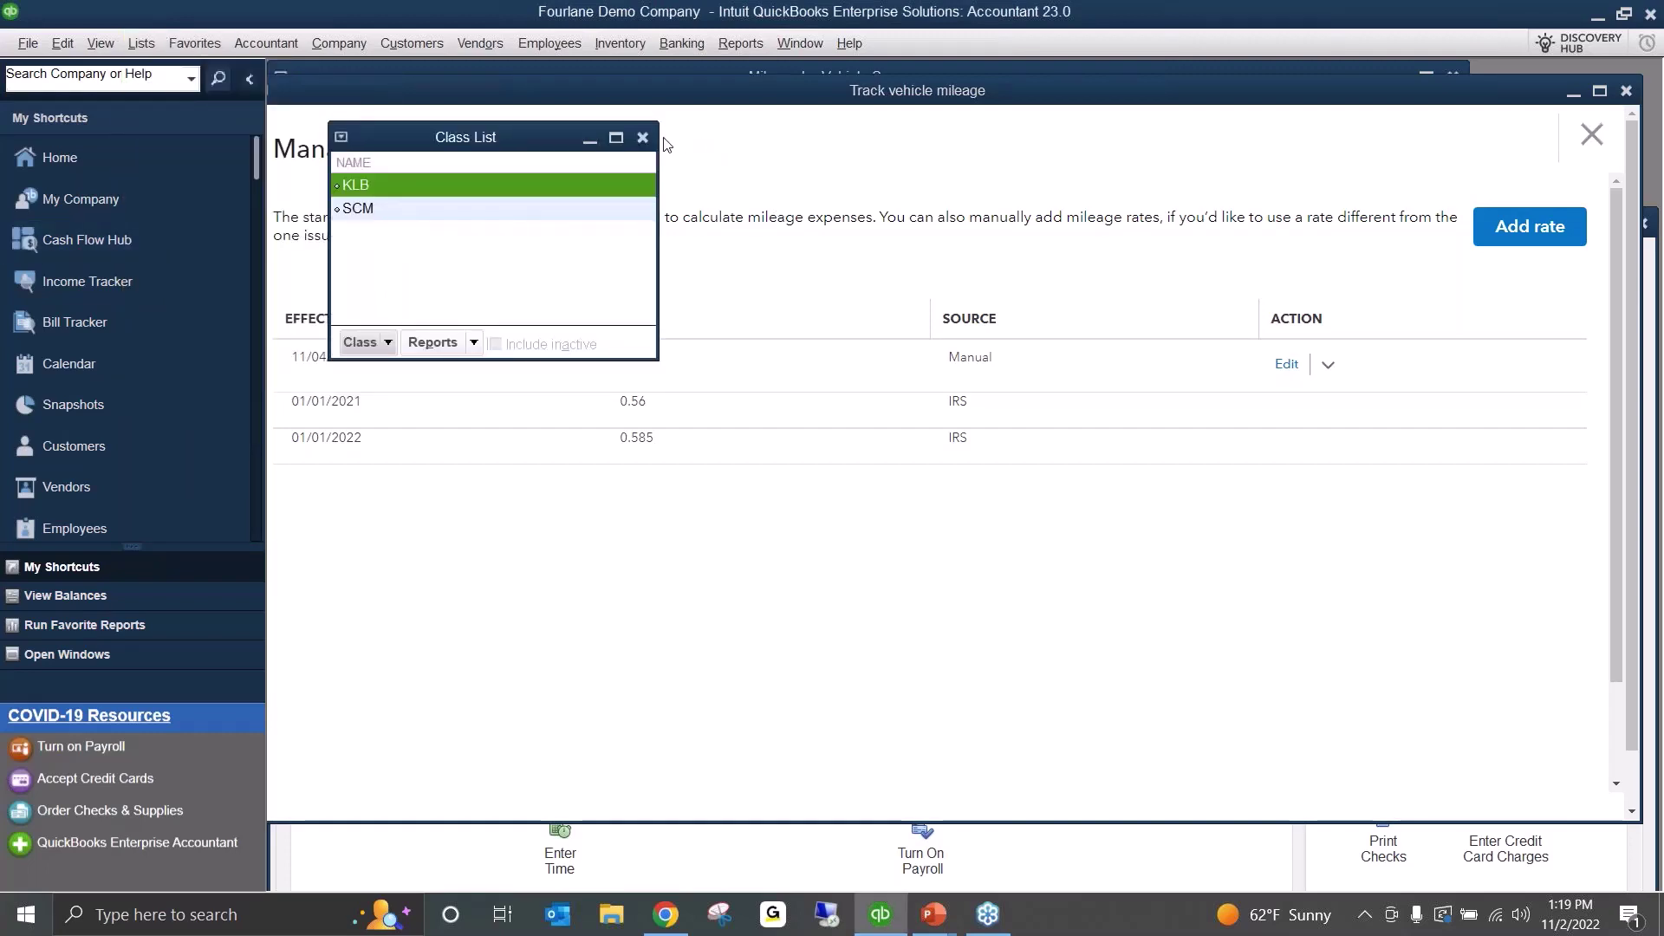
- Move the Class List clear of the mileage rates heading and open the company preferences for Time & Expenses to view the mileage tracking version
{"action": "left_click_drag", "start_coordinate": [508, 141], "coordinate": [858, 87]}
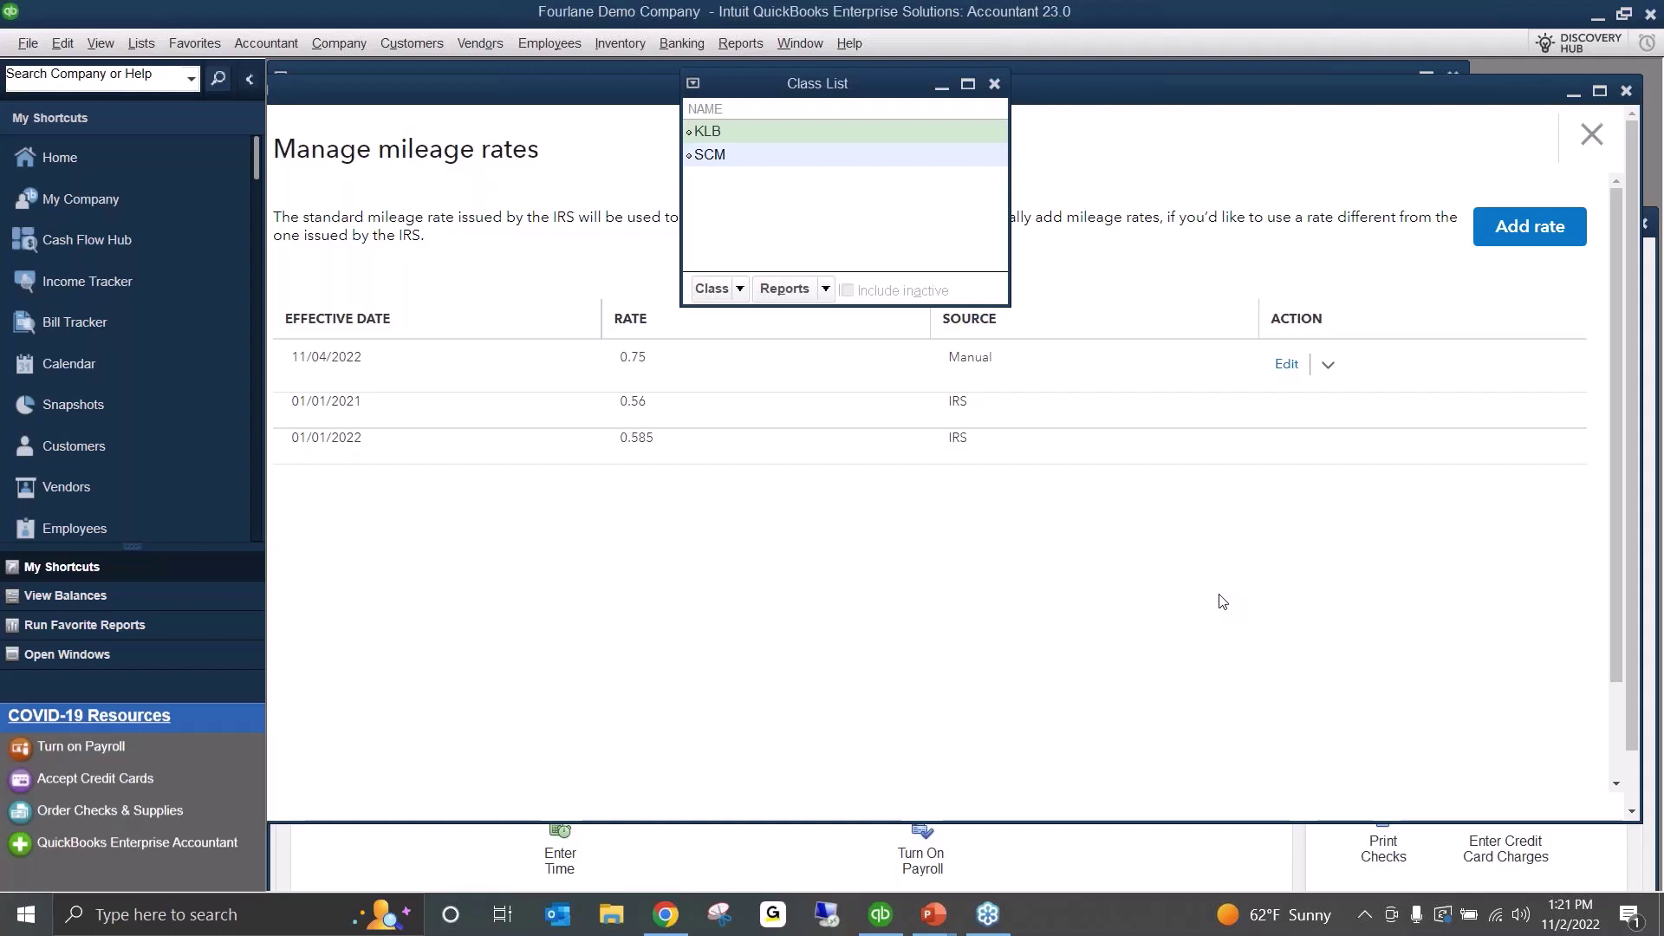
{"action": "left_click", "coordinate": [61, 43]}
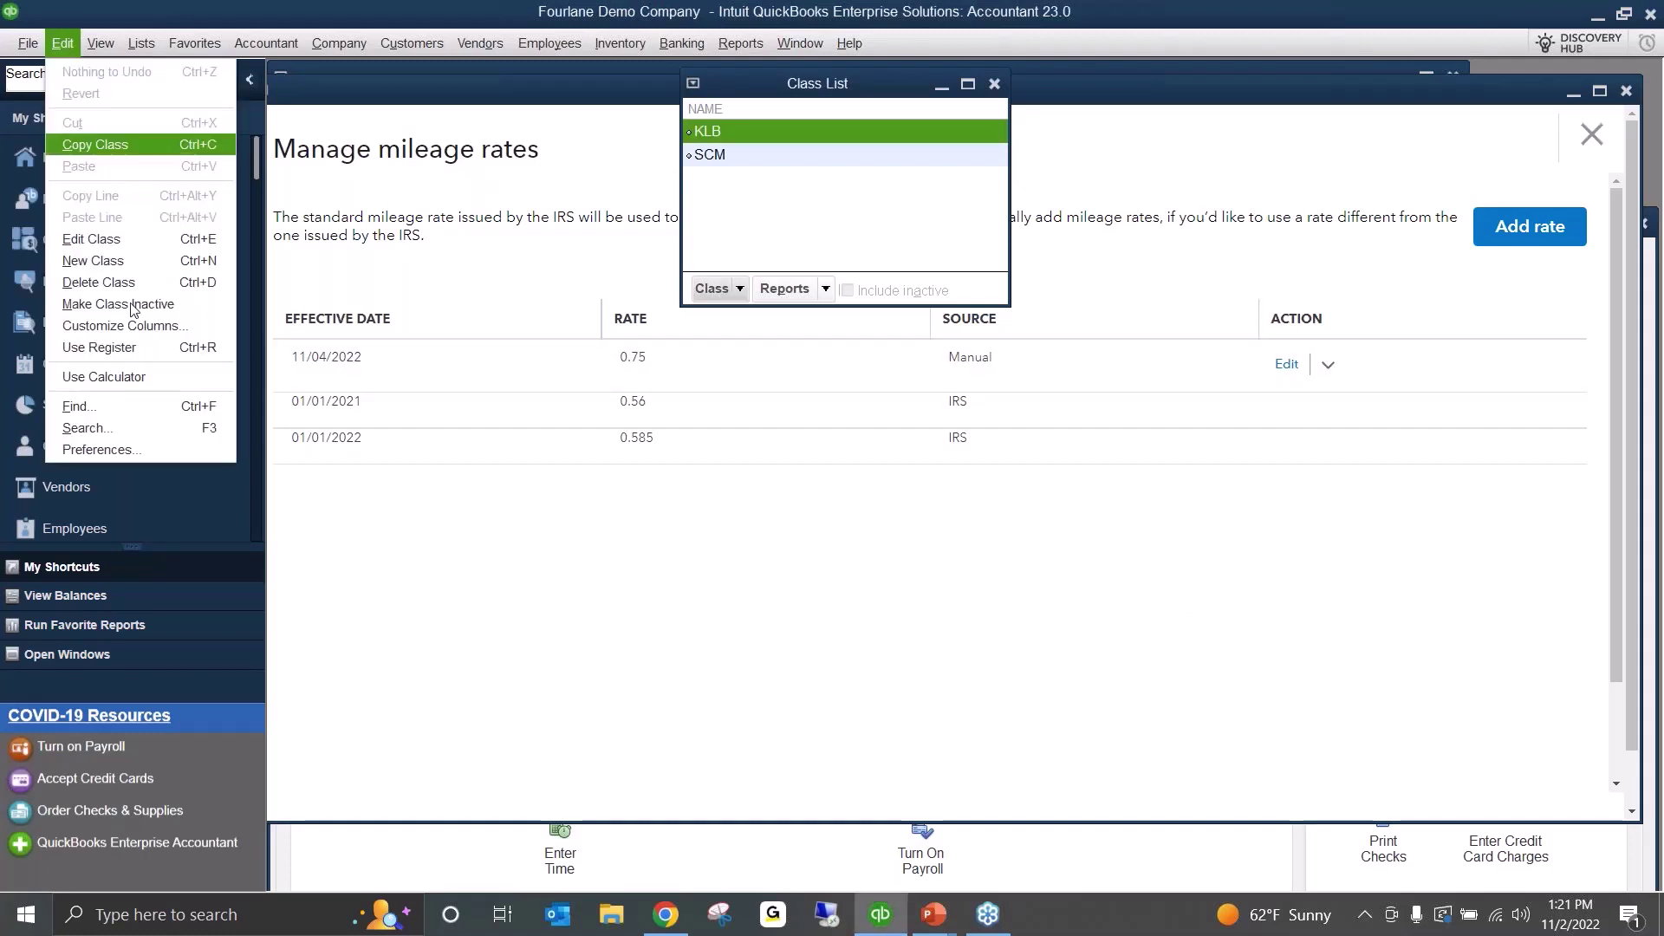
{"action": "left_click", "coordinate": [143, 452]}
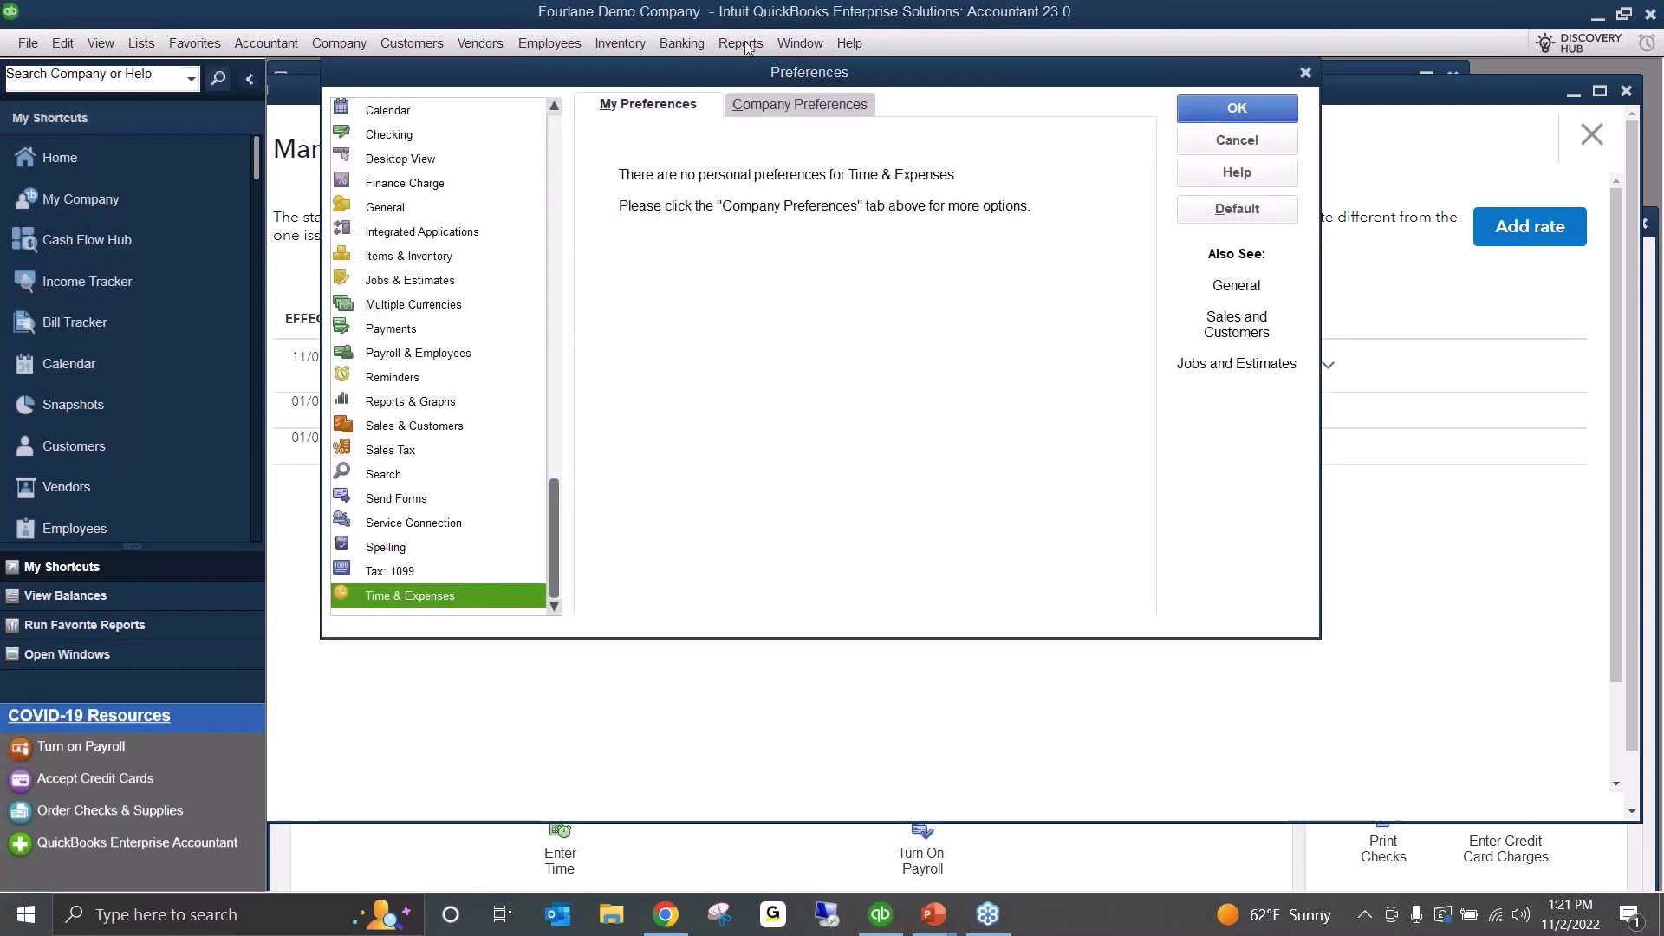
{"action": "left_click", "coordinate": [801, 106]}
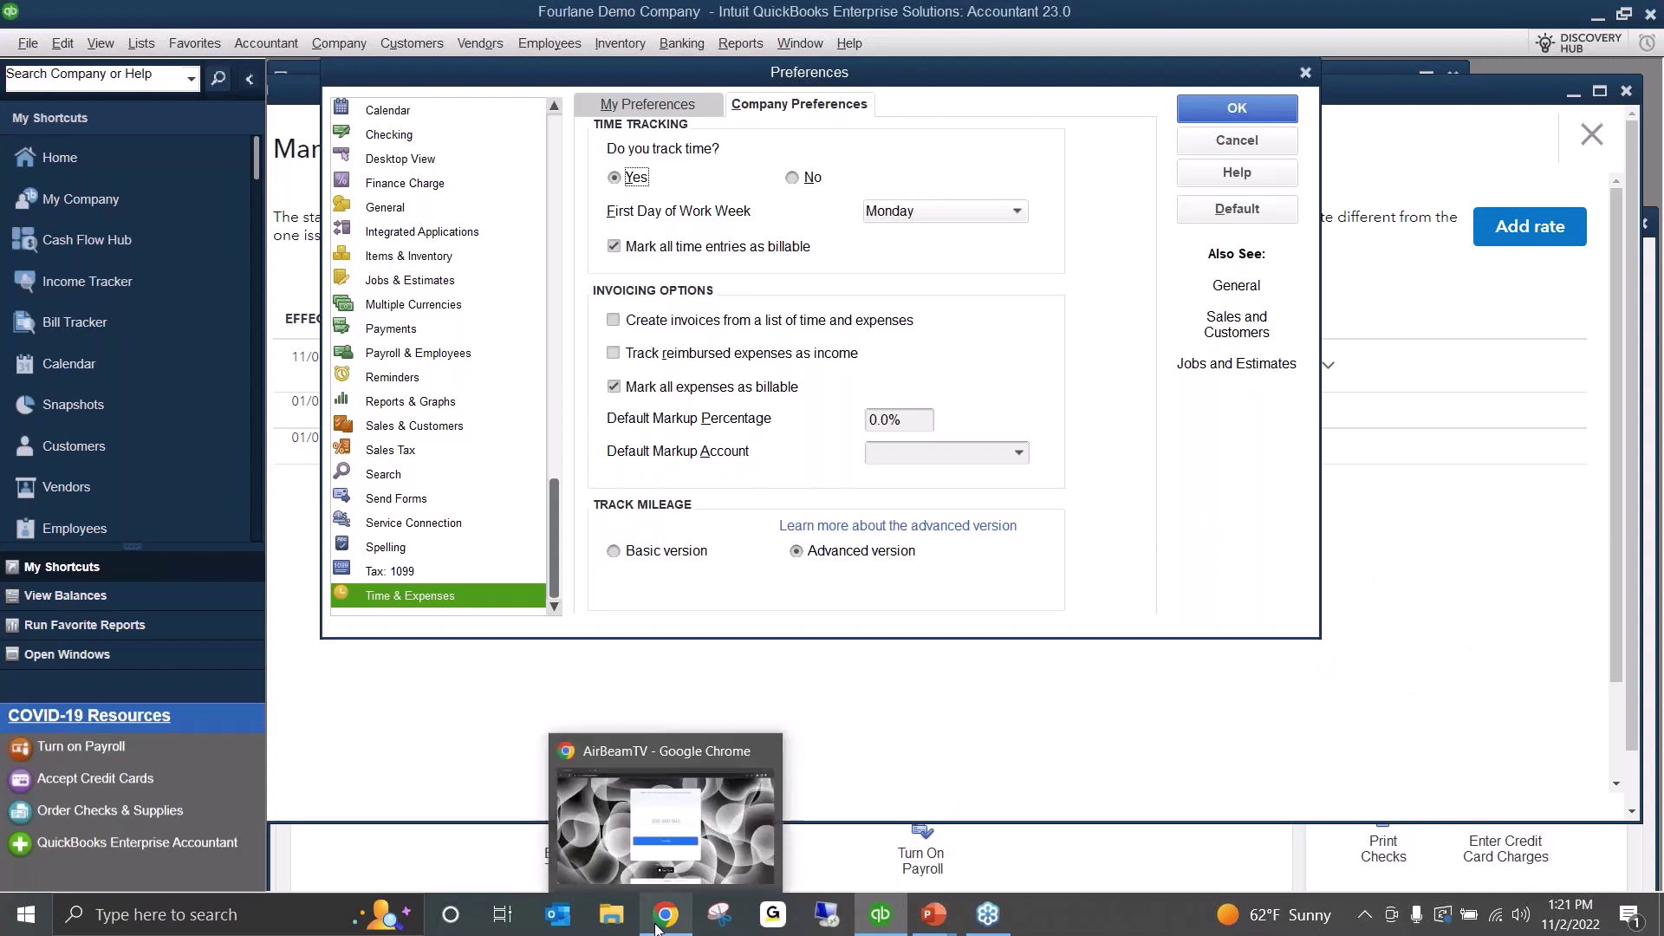
- Switch to the running PowerPoint slide show and advance from the Mileage Tracking slide to the next slide
{"action": "mouse_move", "coordinate": [933, 915]}
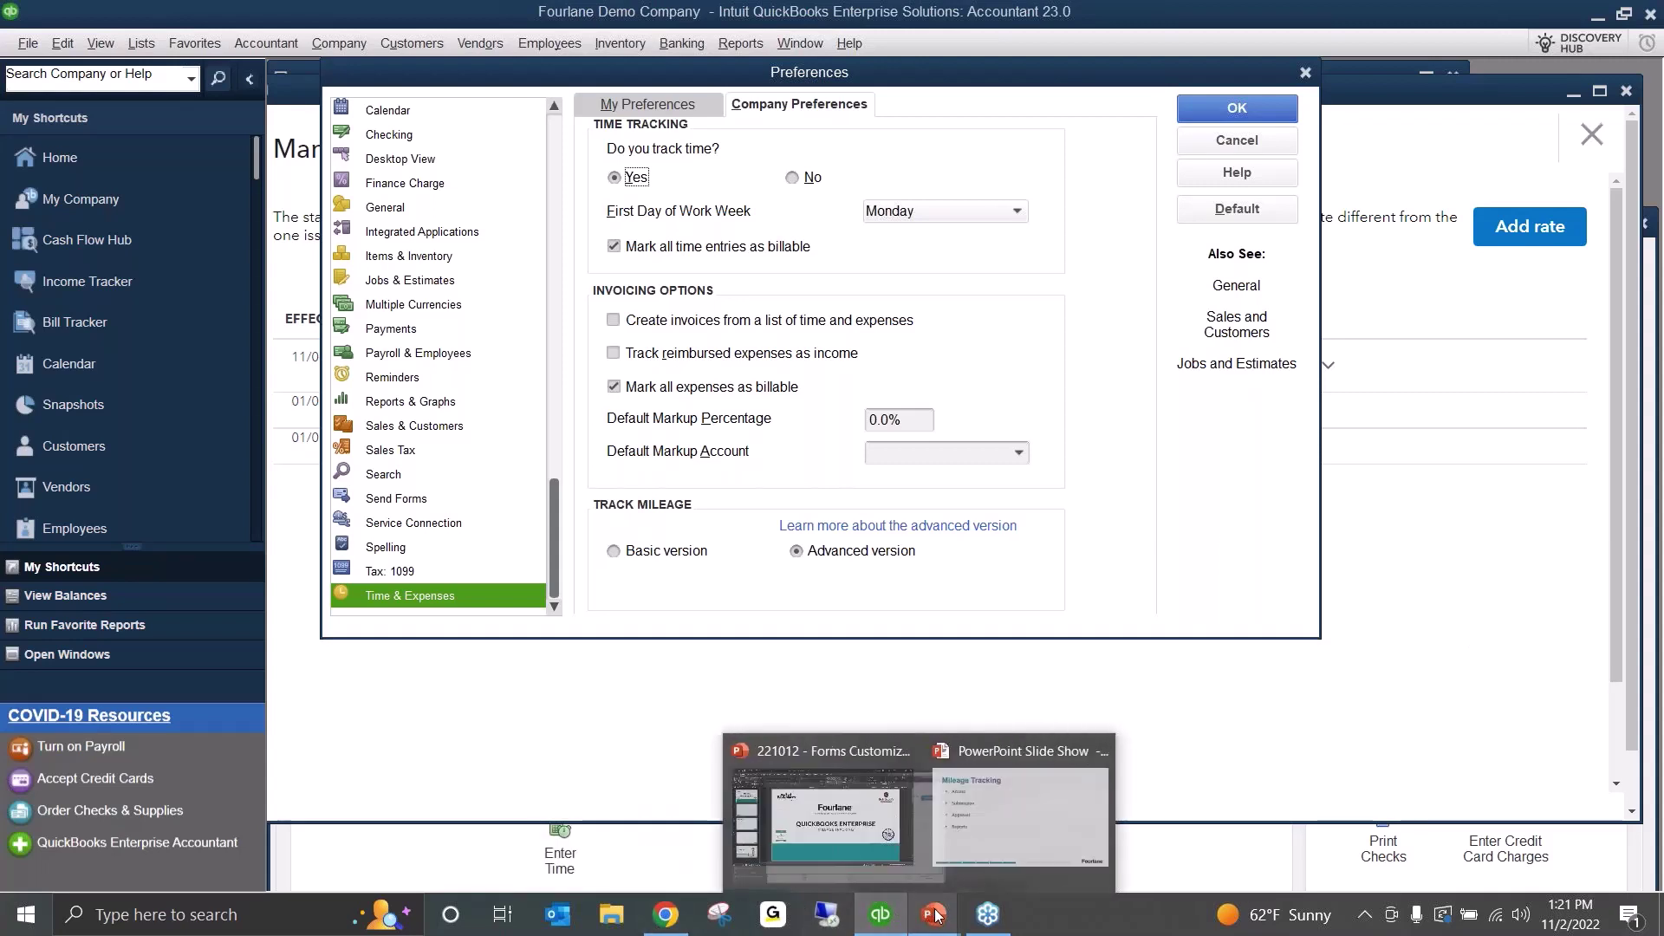
{"action": "left_click", "coordinate": [1004, 841]}
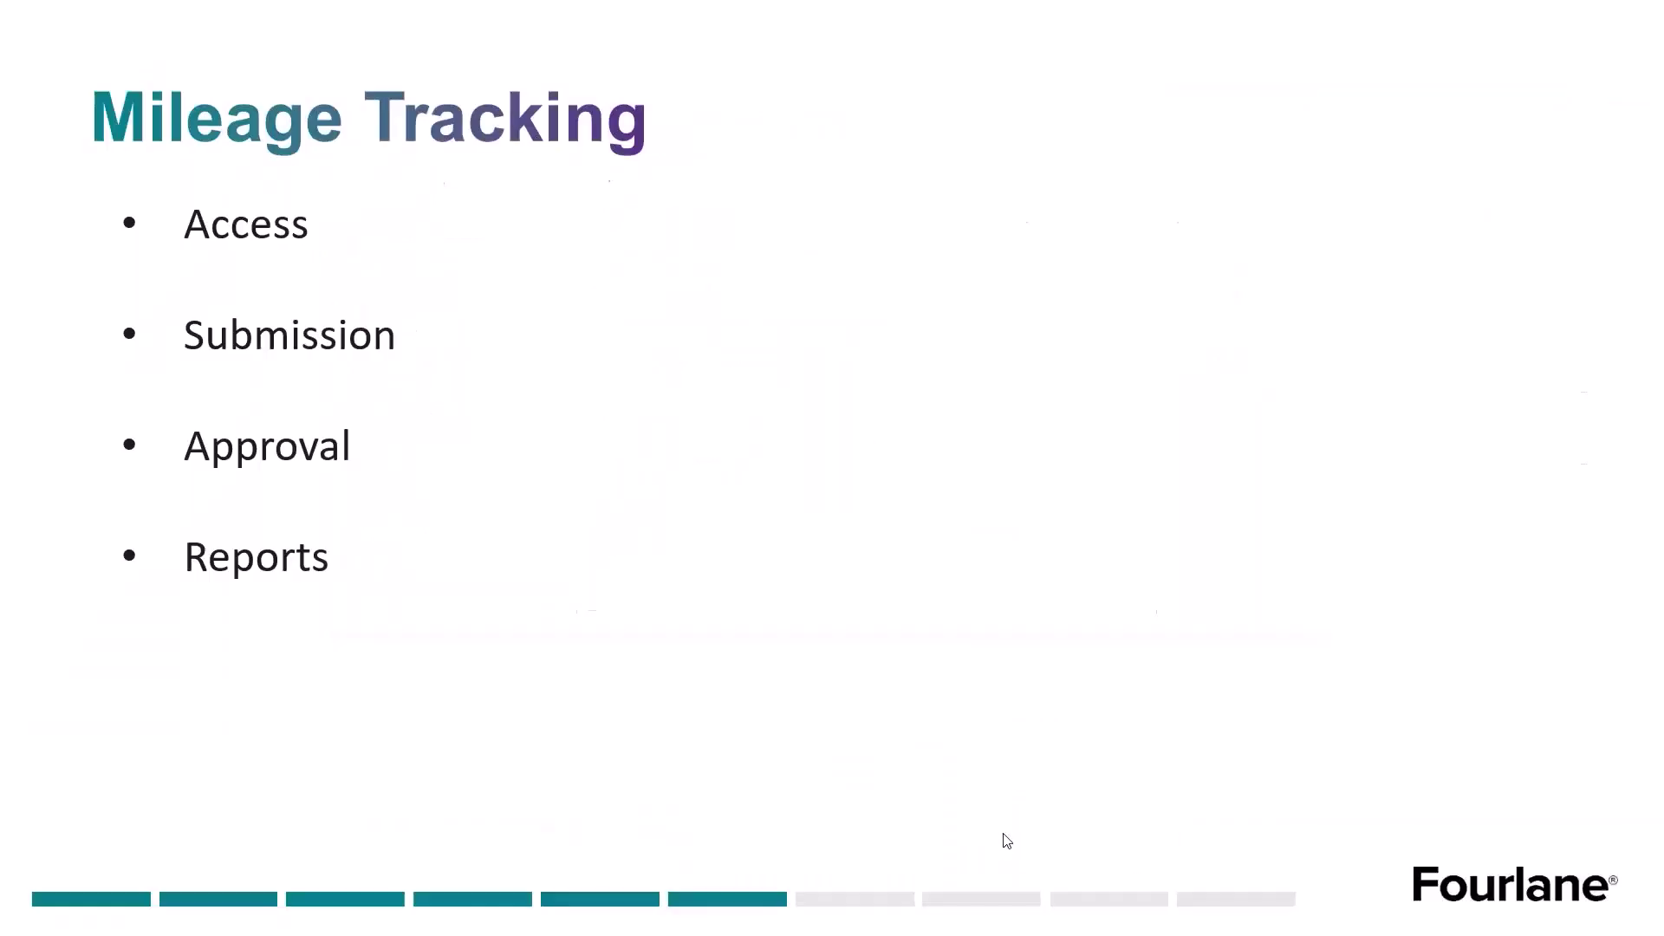
{"action": "left_click", "coordinate": [756, 351]}
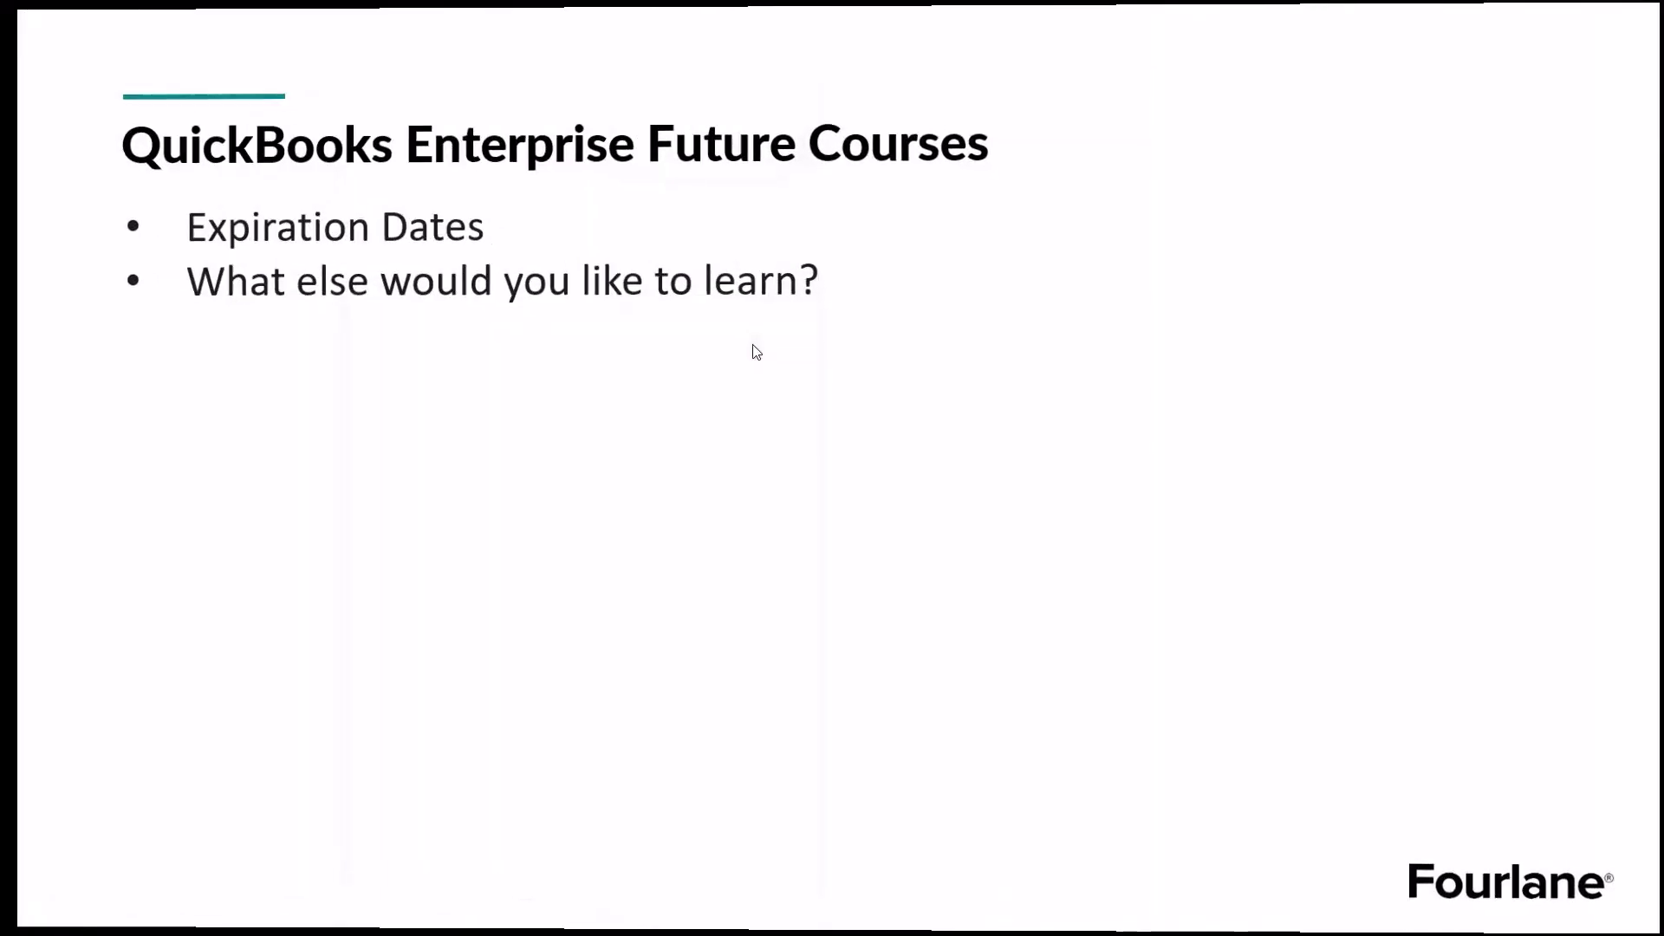